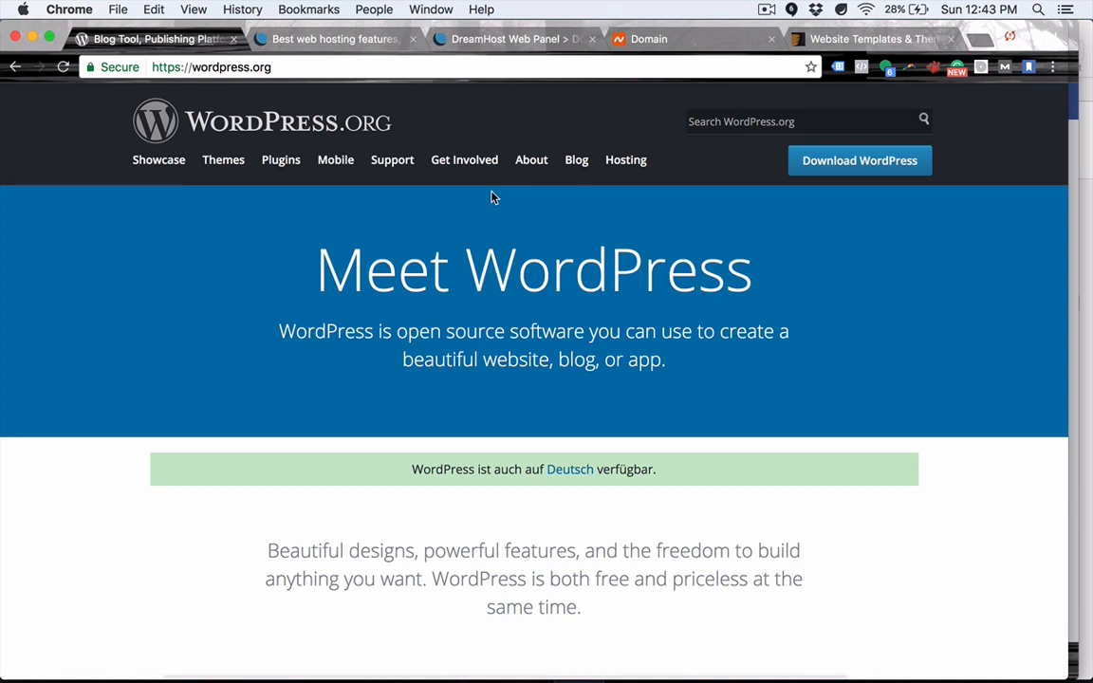
Show Namecheap's beyondmillion.com details and highlight the domain name.
{"action": "left_click", "coordinate": [645, 40]}
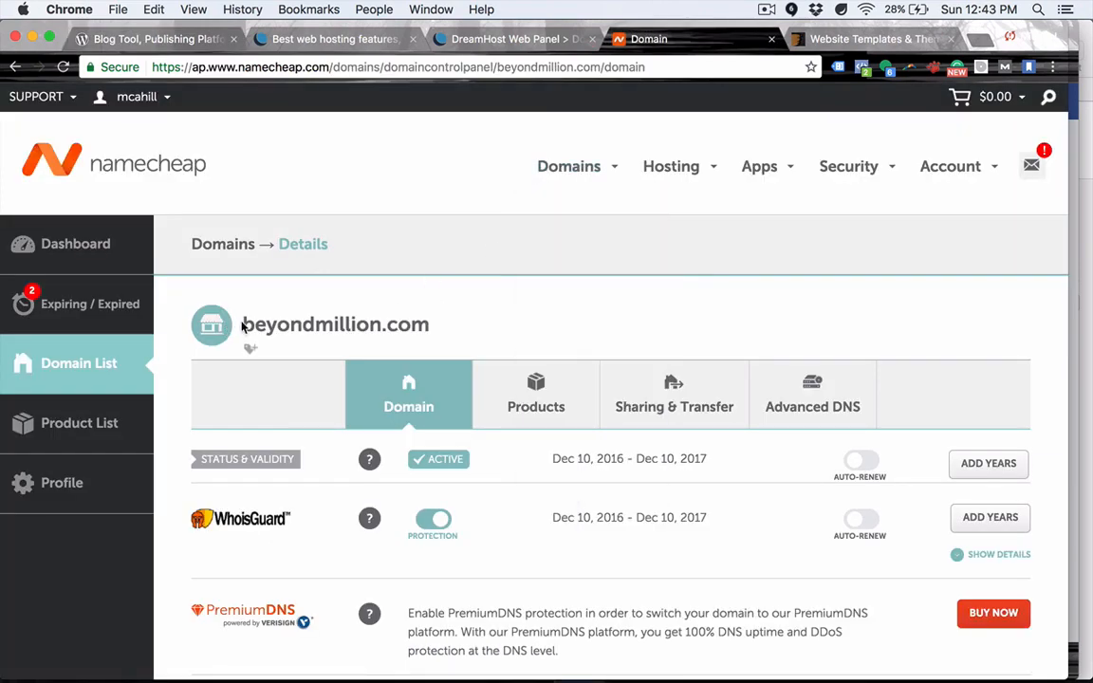
{"action": "left_click_drag", "start_coordinate": [240, 325], "coordinate": [446, 315]}
{"action": "left_click", "coordinate": [449, 319]}
Glance at WordPress.org, then return to Namecheap and repeatedly highlight beyondmillion.com.
{"action": "left_click", "coordinate": [188, 40]}
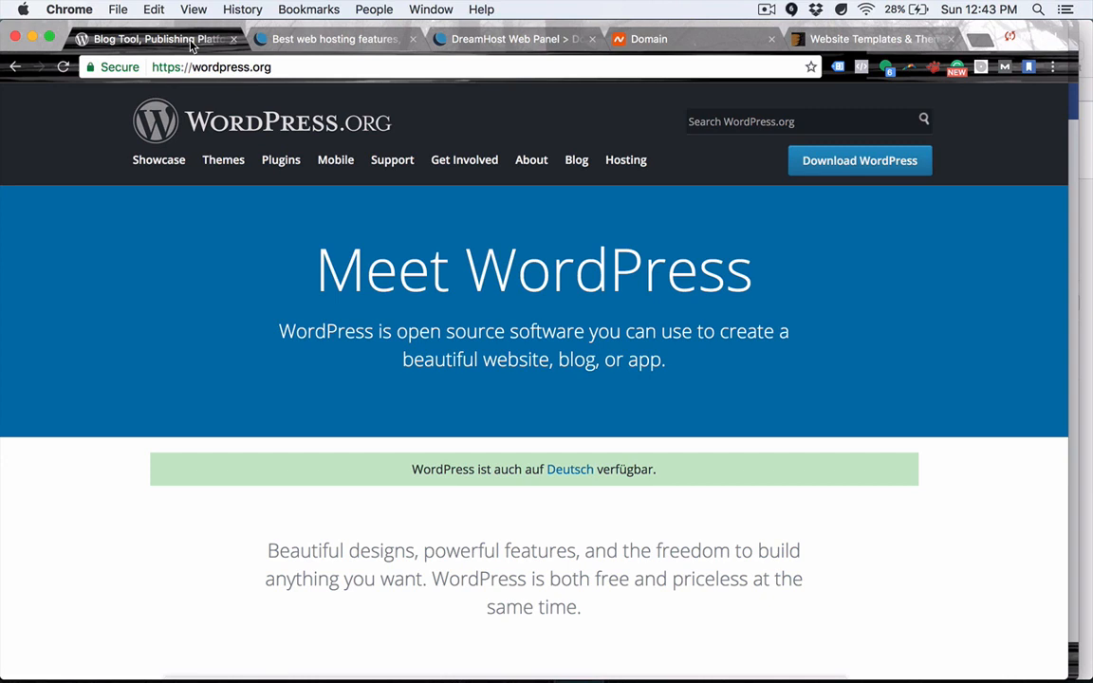
{"action": "left_click", "coordinate": [633, 43]}
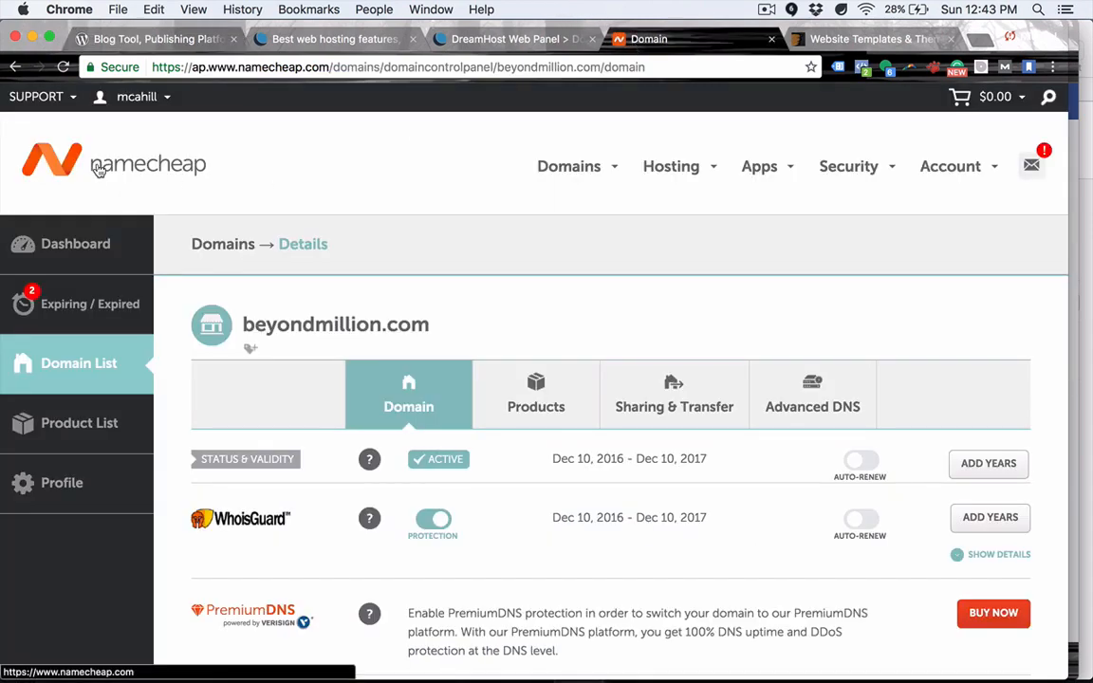
{"action": "left_click_drag", "start_coordinate": [93, 170], "coordinate": [215, 171]}
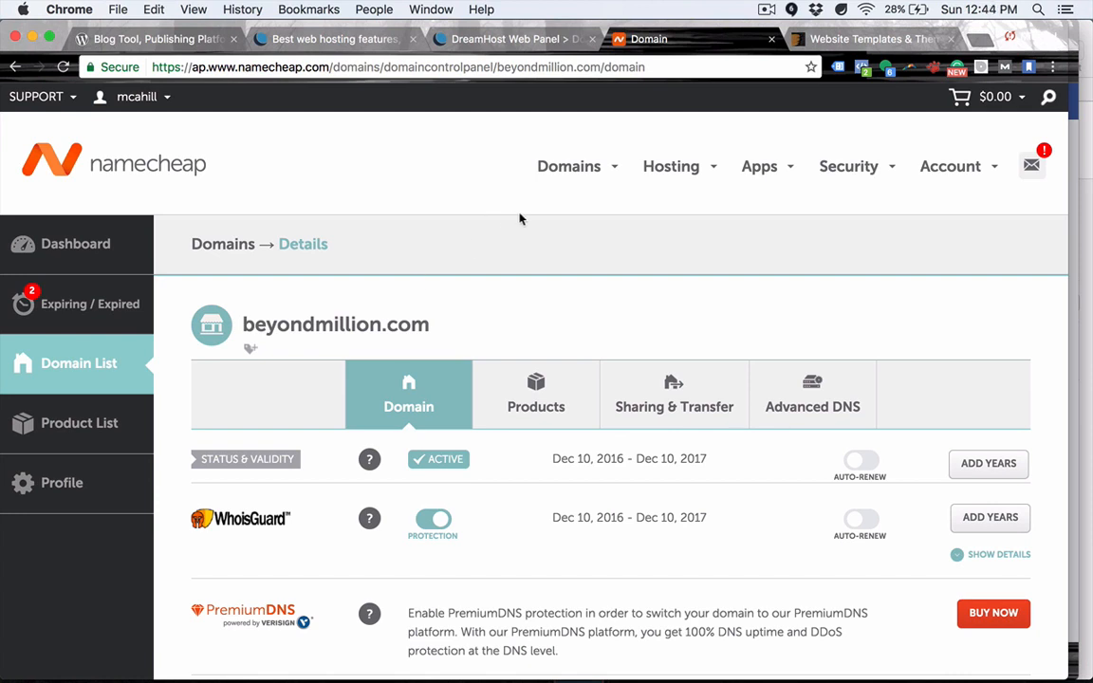
{"action": "left_click_drag", "start_coordinate": [244, 321], "coordinate": [434, 325]}
{"action": "left_click", "coordinate": [435, 325]}
{"action": "left_click_drag", "start_coordinate": [236, 322], "coordinate": [426, 340]}
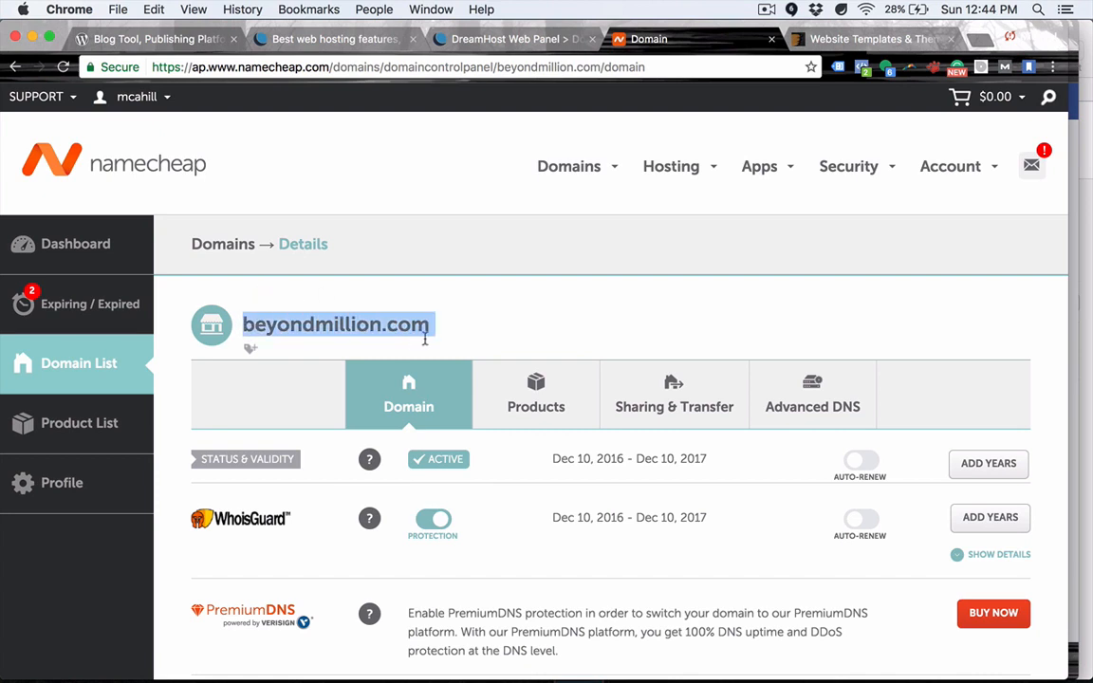
{"action": "left_click", "coordinate": [437, 332]}
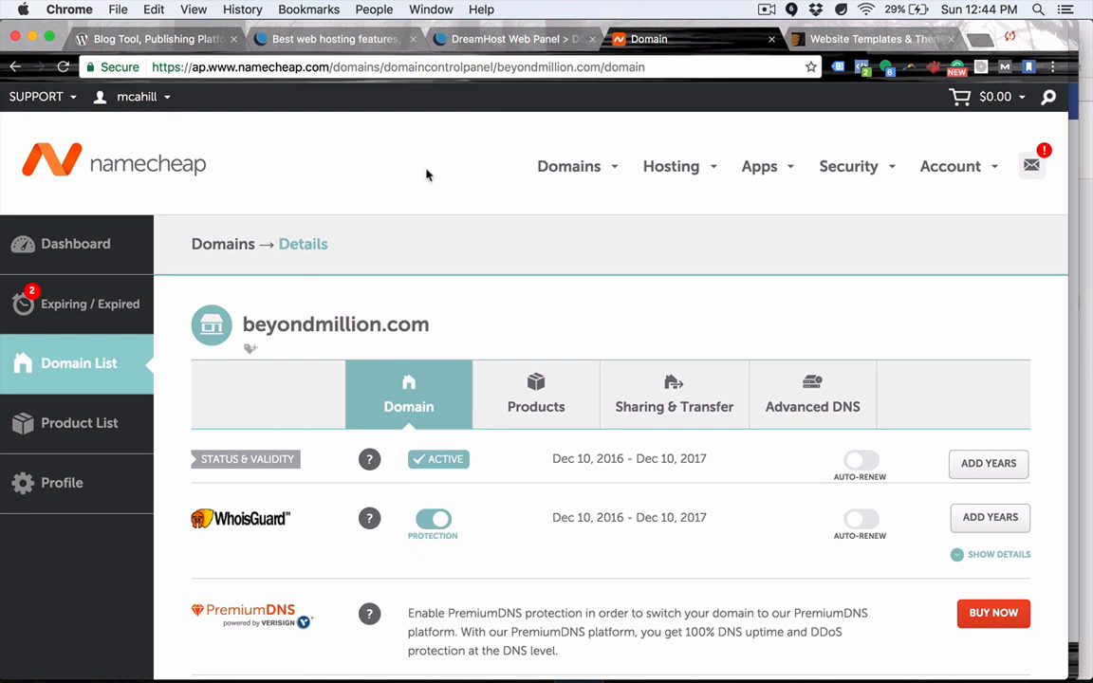
{"action": "left_click_drag", "start_coordinate": [244, 324], "coordinate": [438, 327]}
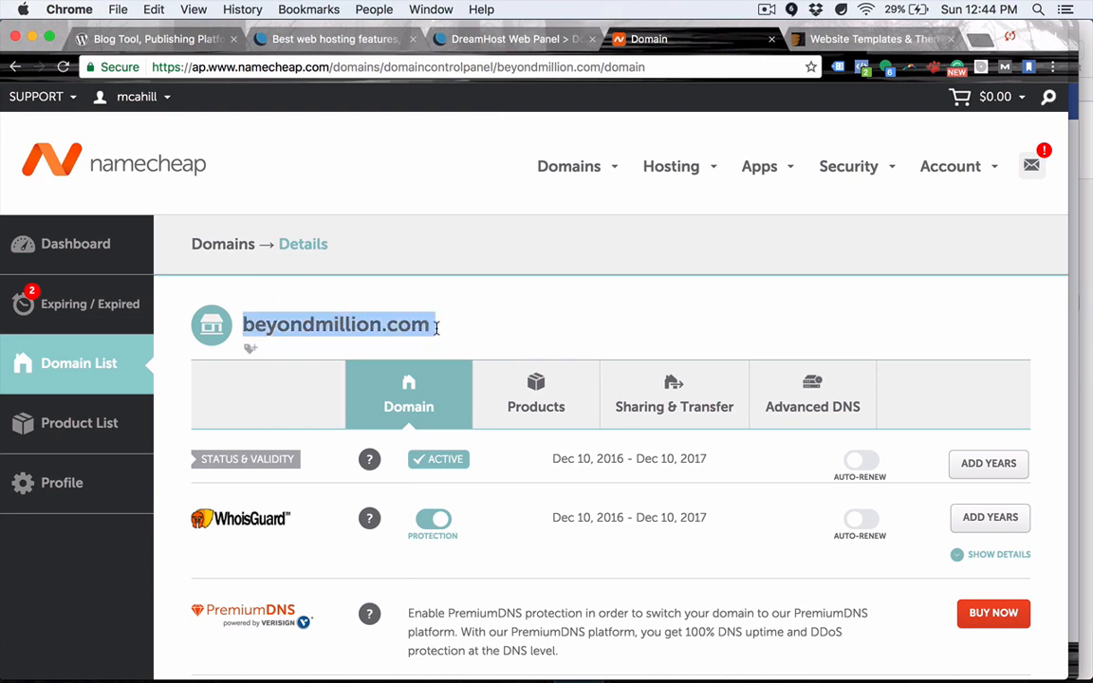
{"action": "left_click", "coordinate": [430, 324]}
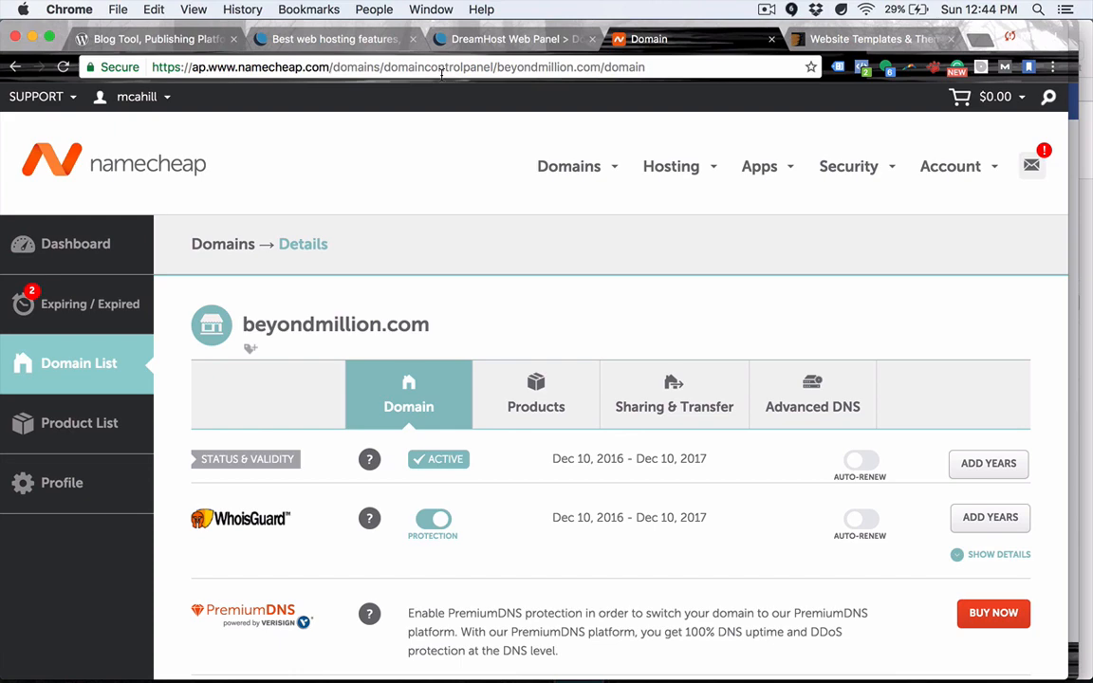
Switch to DreamHost's 'Best web hosting features' page and scroll to the top.
{"action": "left_click", "coordinate": [349, 45]}
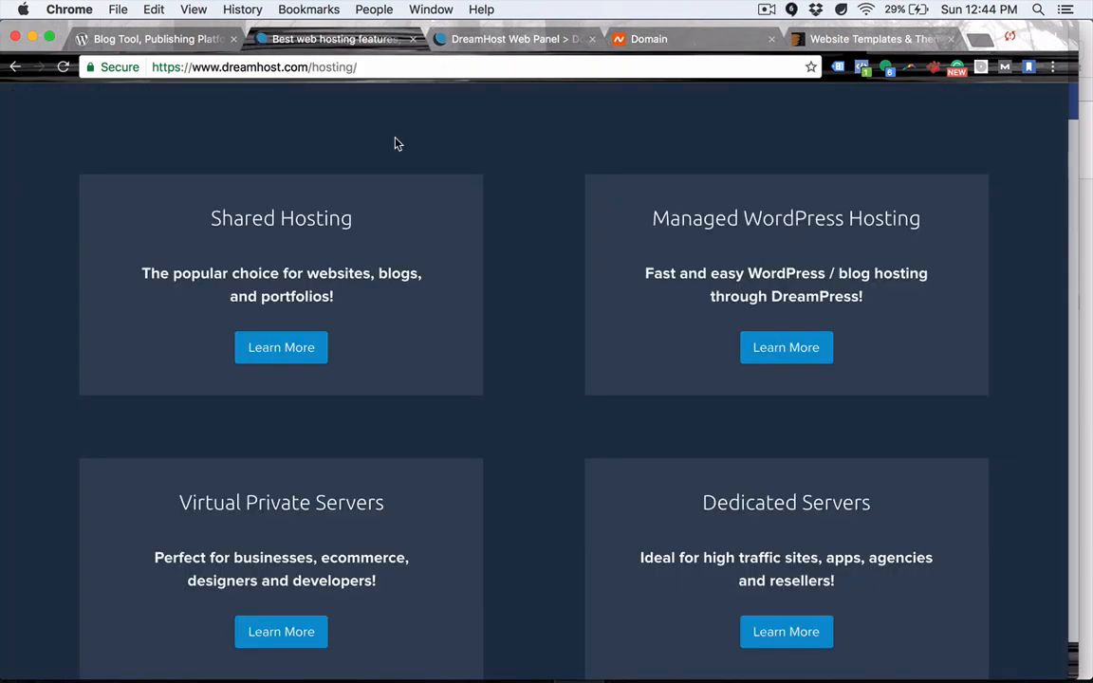
{"action": "scroll", "coordinate": [397, 167], "scroll_direction": "up", "scroll_amount": 5}
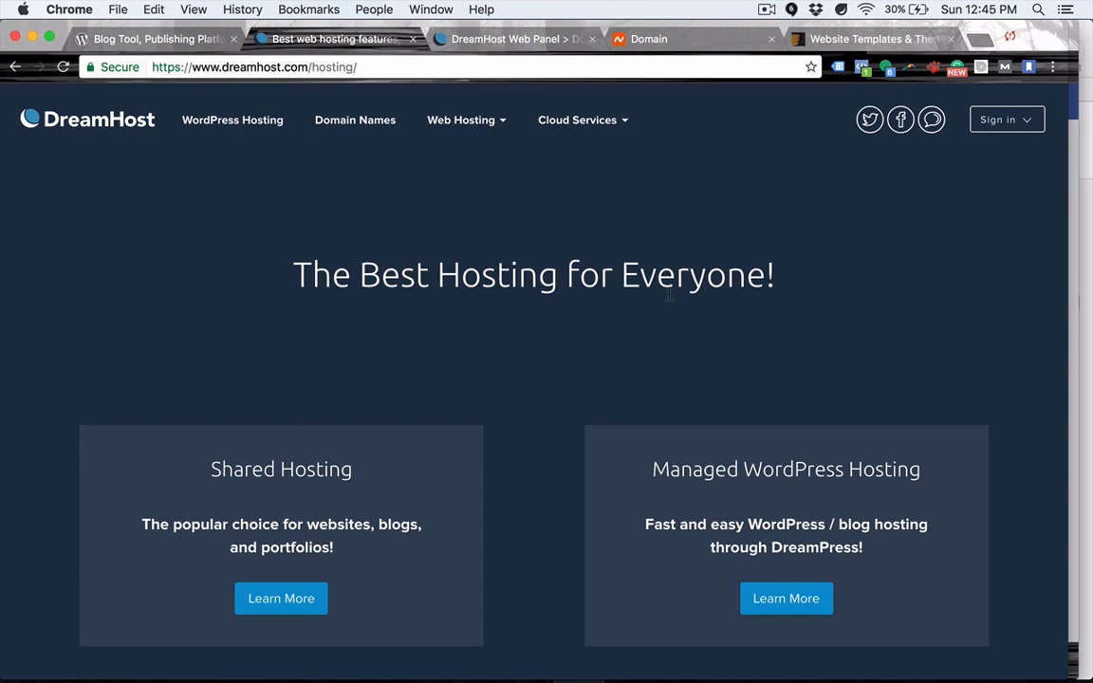
Point out the Shared and Managed WordPress Hosting headings, then choose Shared Hosting's Learn More.
{"action": "scroll", "coordinate": [398, 228], "scroll_direction": "down", "scroll_amount": 2}
{"action": "left_click_drag", "start_coordinate": [270, 173], "coordinate": [713, 219]}
{"action": "left_click", "coordinate": [572, 204]}
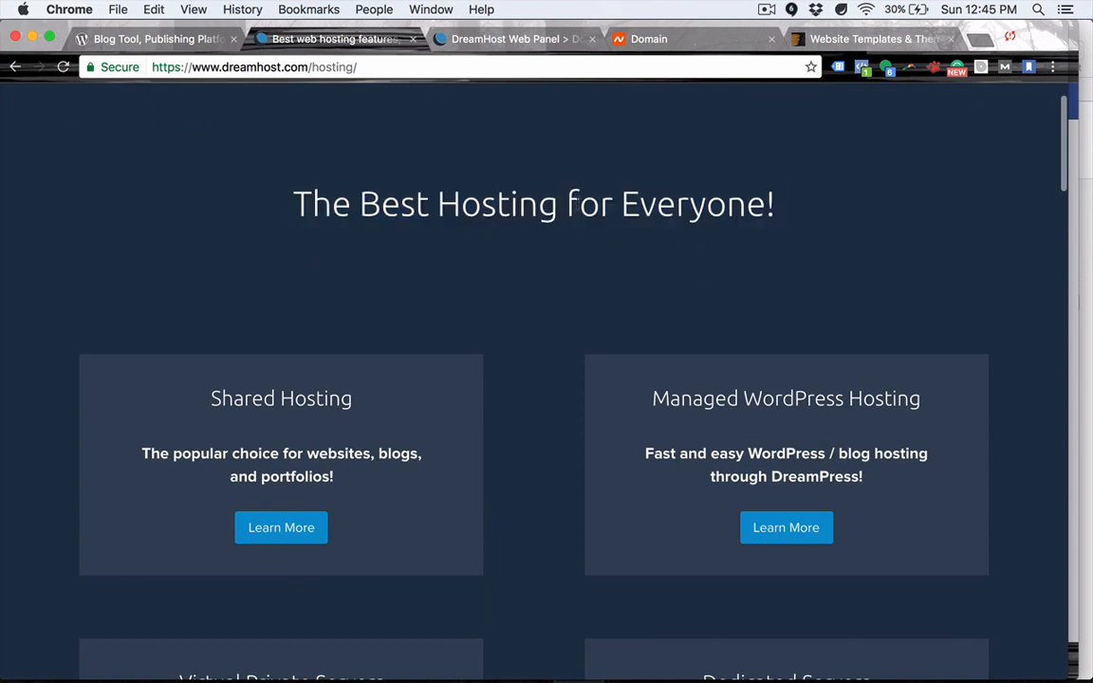
{"action": "scroll", "coordinate": [529, 204], "scroll_direction": "down", "scroll_amount": 3}
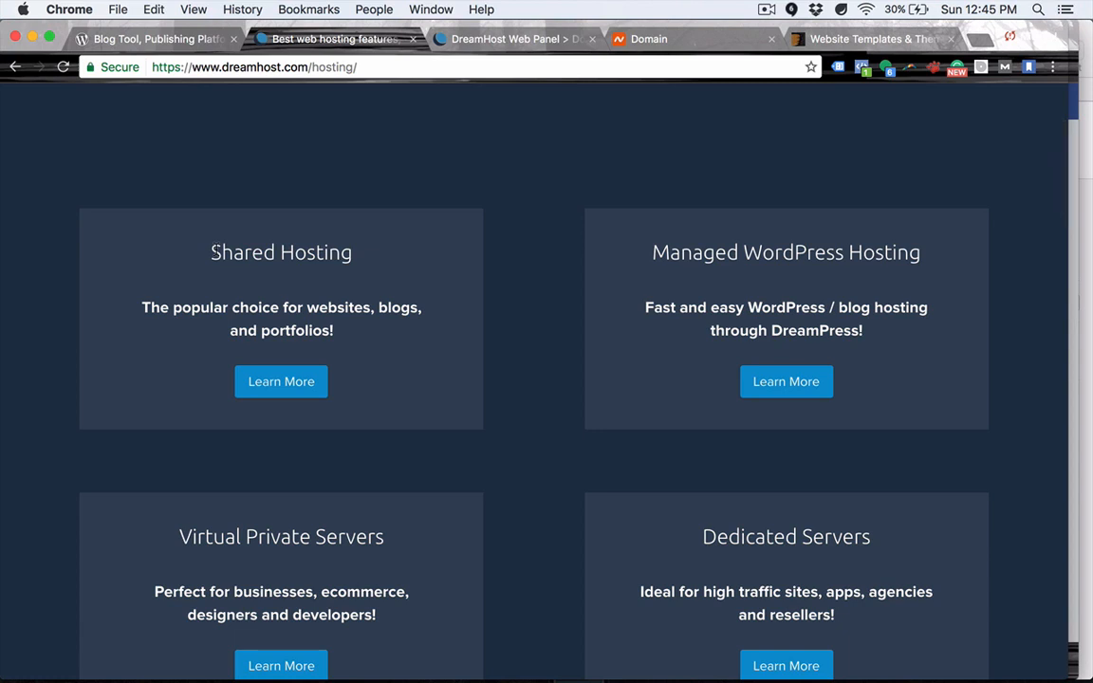
{"action": "left_click_drag", "start_coordinate": [213, 253], "coordinate": [356, 266]}
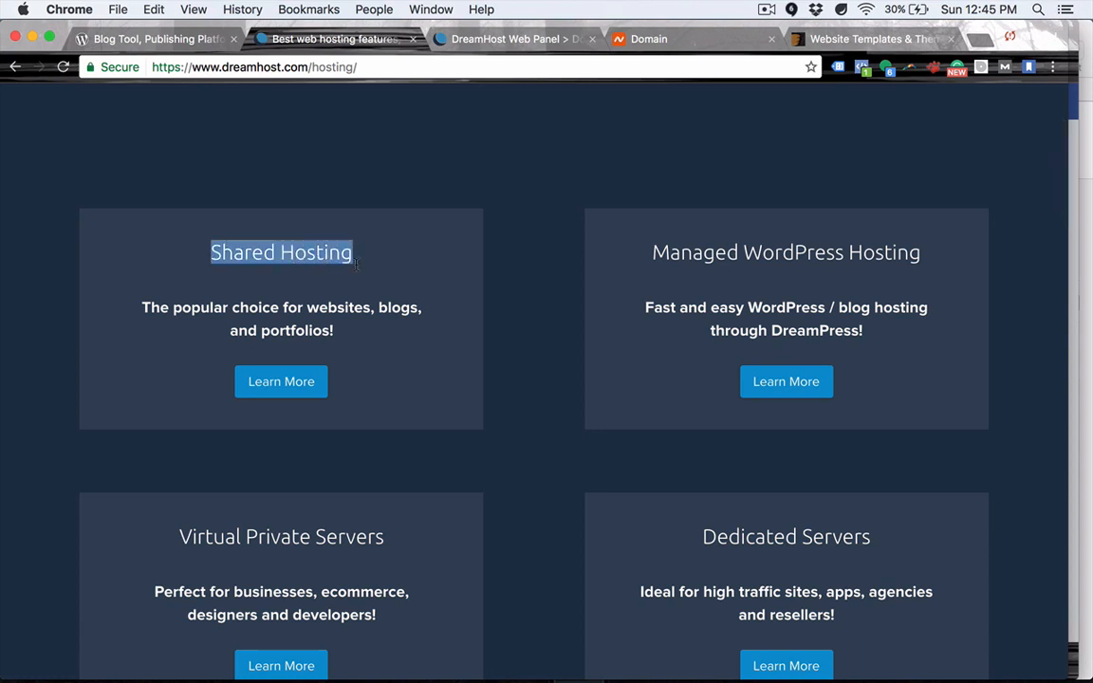
{"action": "left_click", "coordinate": [326, 254]}
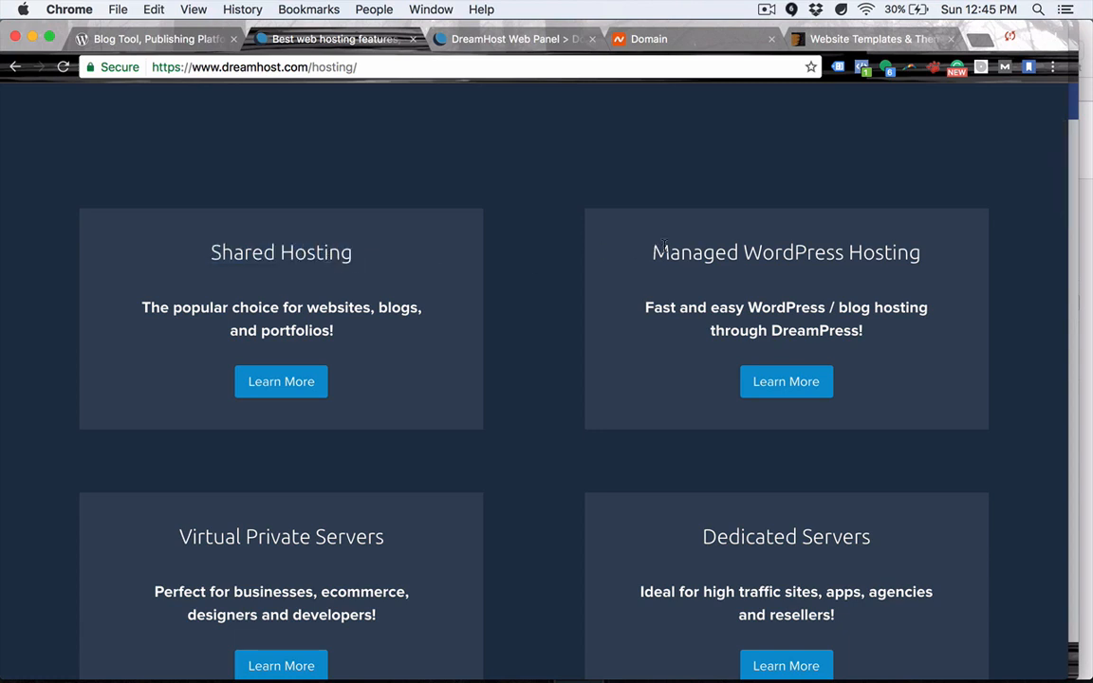
{"action": "left_click_drag", "start_coordinate": [664, 245], "coordinate": [931, 259]}
{"action": "left_click", "coordinate": [919, 254]}
{"action": "left_click_drag", "start_coordinate": [193, 226], "coordinate": [354, 254]}
{"action": "left_click", "coordinate": [296, 379]}
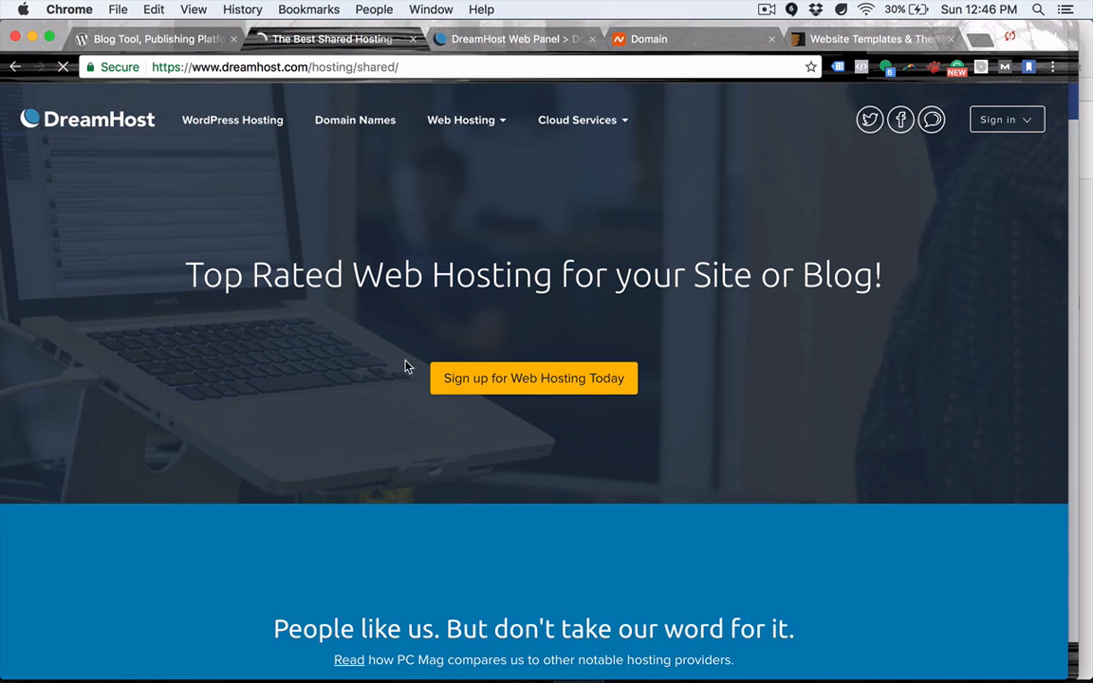
Start the Shared Hosting signup and dismiss the 30% OFF popup.
{"action": "scroll", "coordinate": [414, 422], "scroll_direction": "down", "scroll_amount": 2}
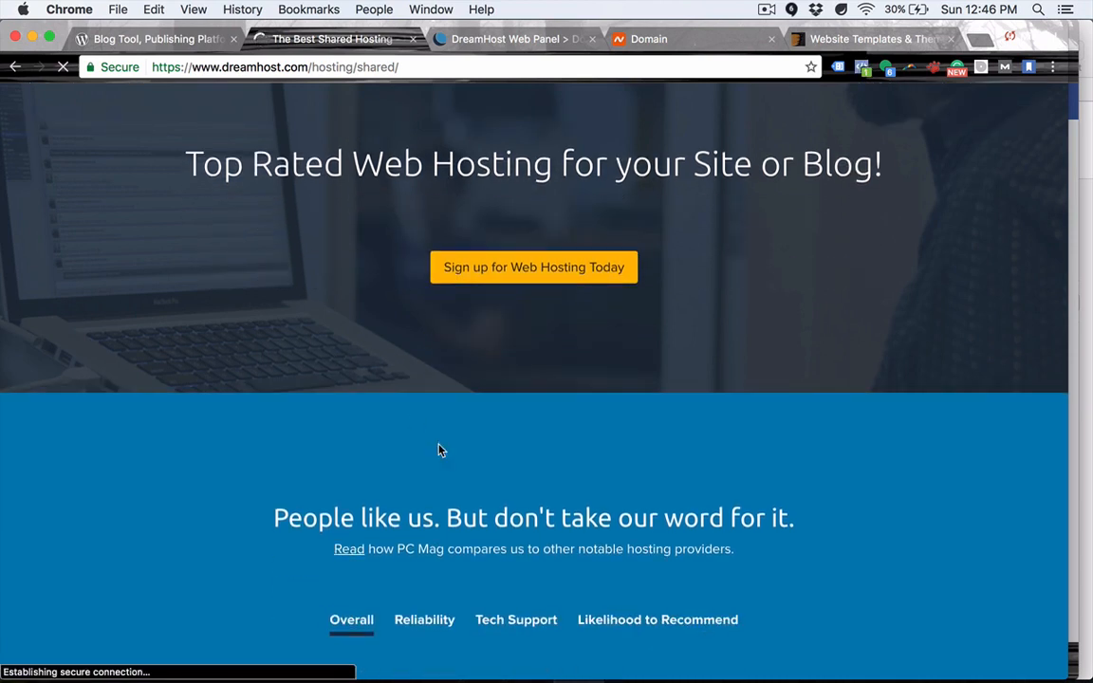
{"action": "left_click", "coordinate": [494, 268]}
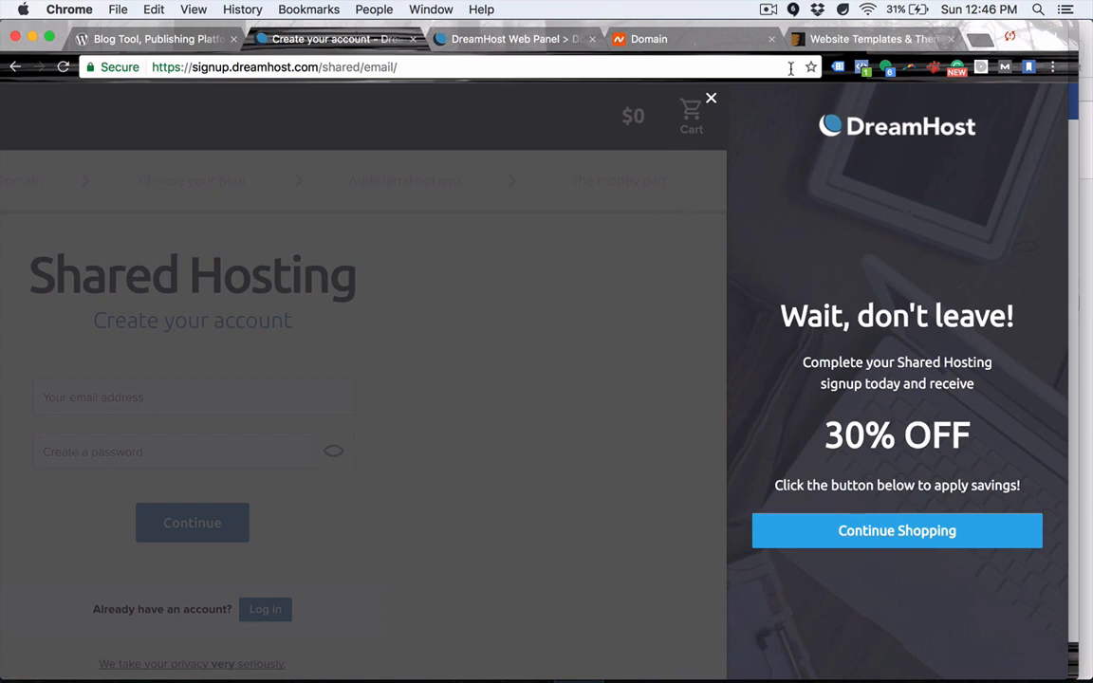
{"action": "left_click", "coordinate": [712, 100]}
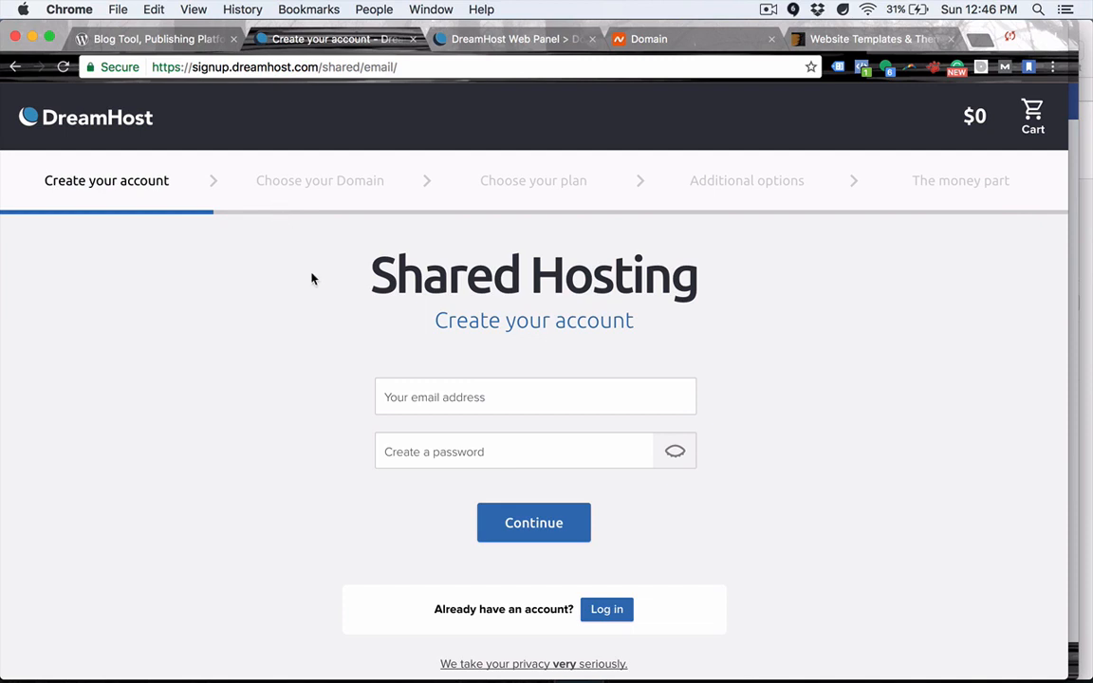
Highlight the Choose your Domain signup step, then return to Namecheap's beyondmillion.com details.
{"action": "left_click_drag", "start_coordinate": [256, 181], "coordinate": [420, 186]}
{"action": "left_click", "coordinate": [355, 179]}
{"action": "triple_click", "coordinate": [347, 180]}
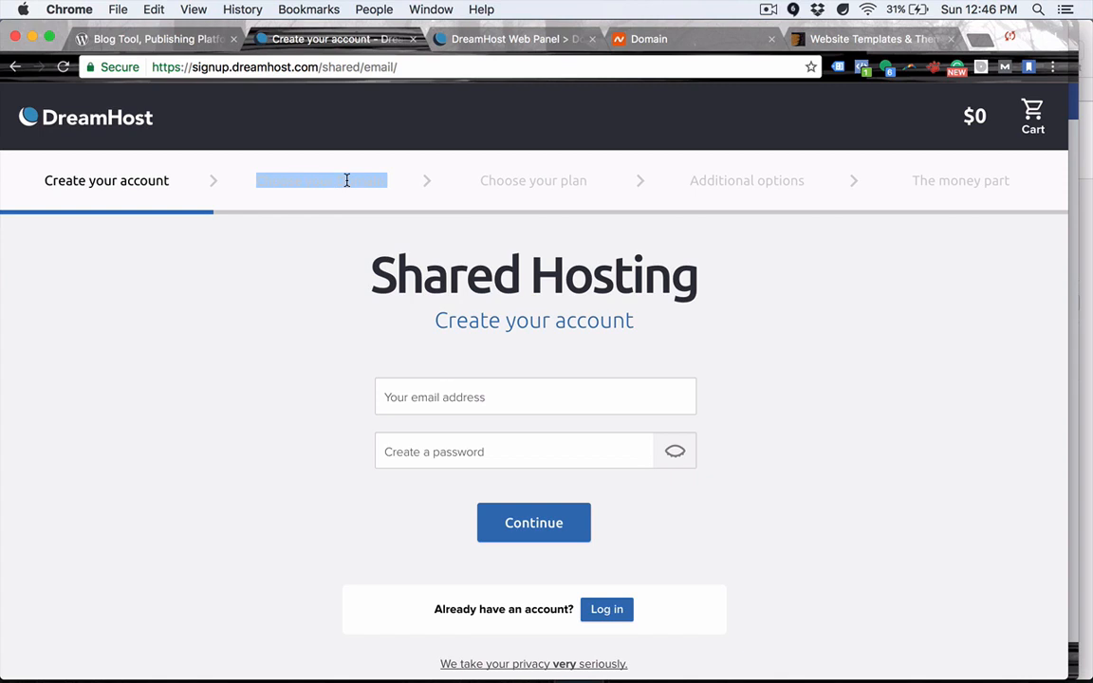
{"action": "left_click", "coordinate": [310, 222]}
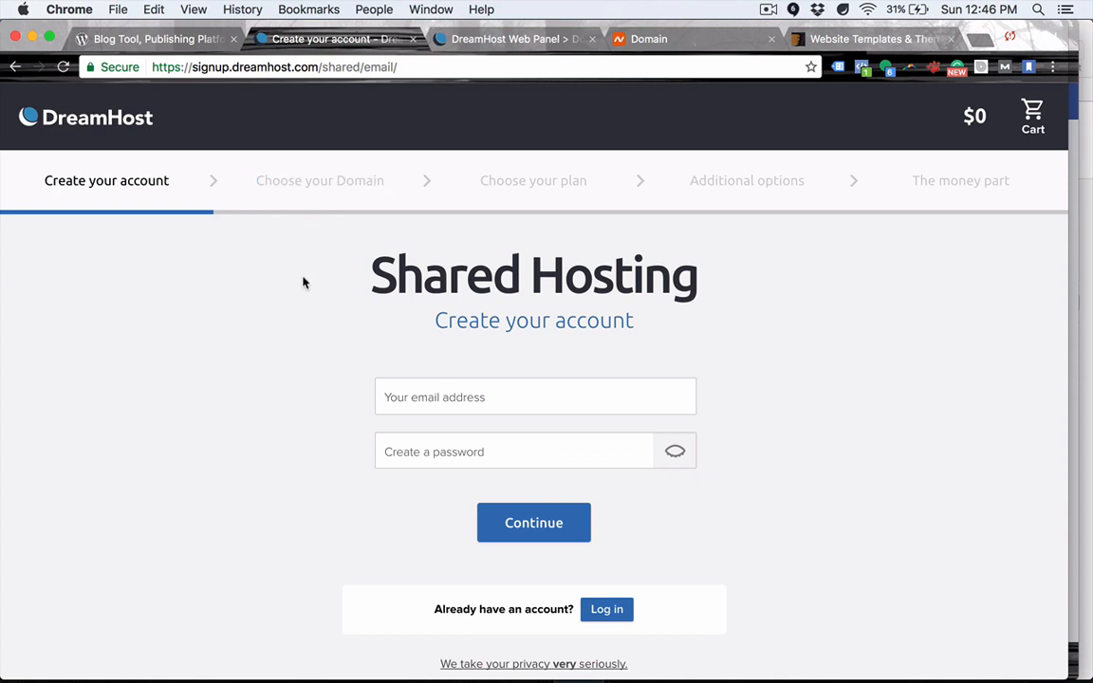
{"action": "left_click", "coordinate": [655, 39]}
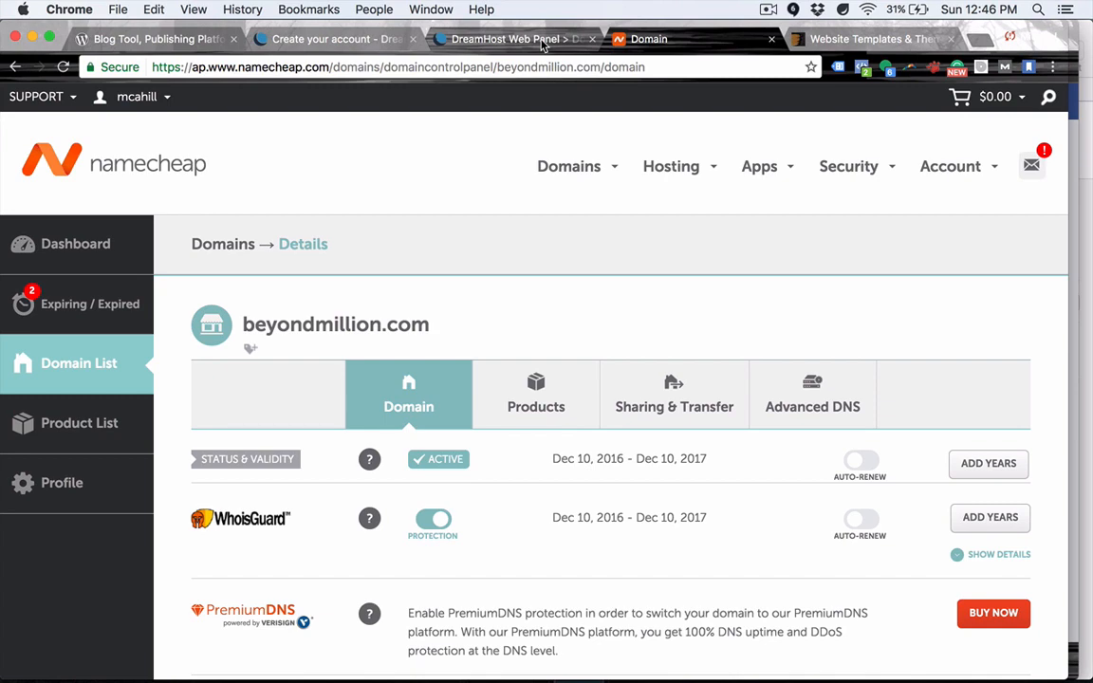
In the DreamHost Web Panel, expand Home and show the account Dashboard.
{"action": "left_click", "coordinate": [543, 43]}
{"action": "scroll", "coordinate": [243, 204], "scroll_direction": "up", "scroll_amount": 5}
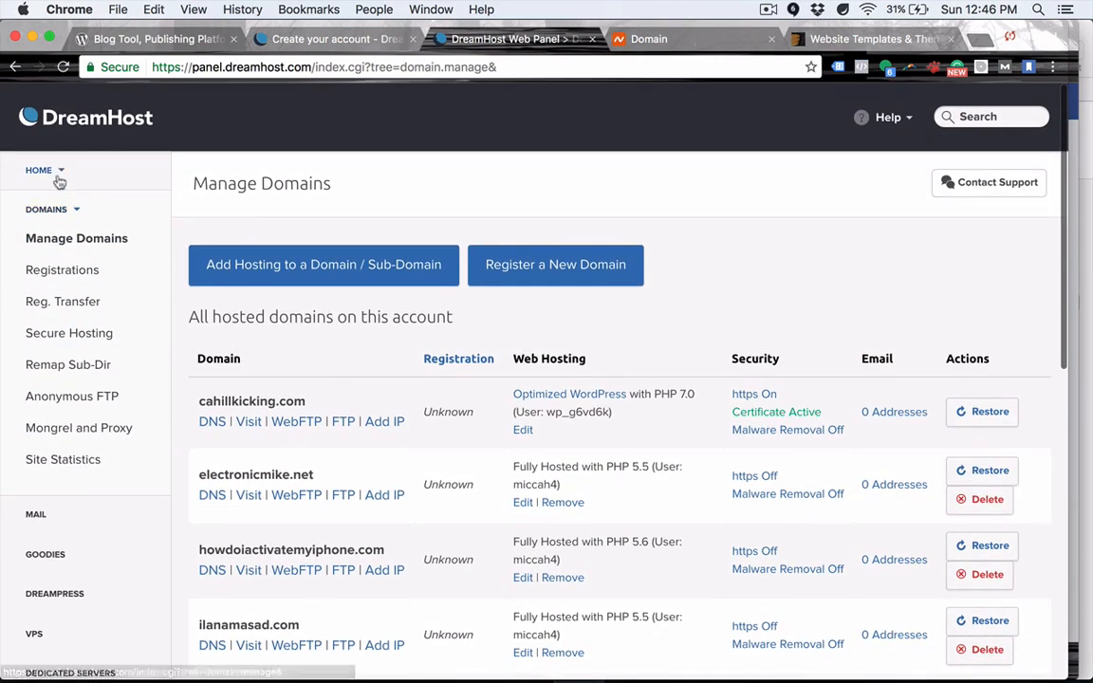
{"action": "left_click", "coordinate": [54, 173]}
{"action": "left_click", "coordinate": [42, 171]}
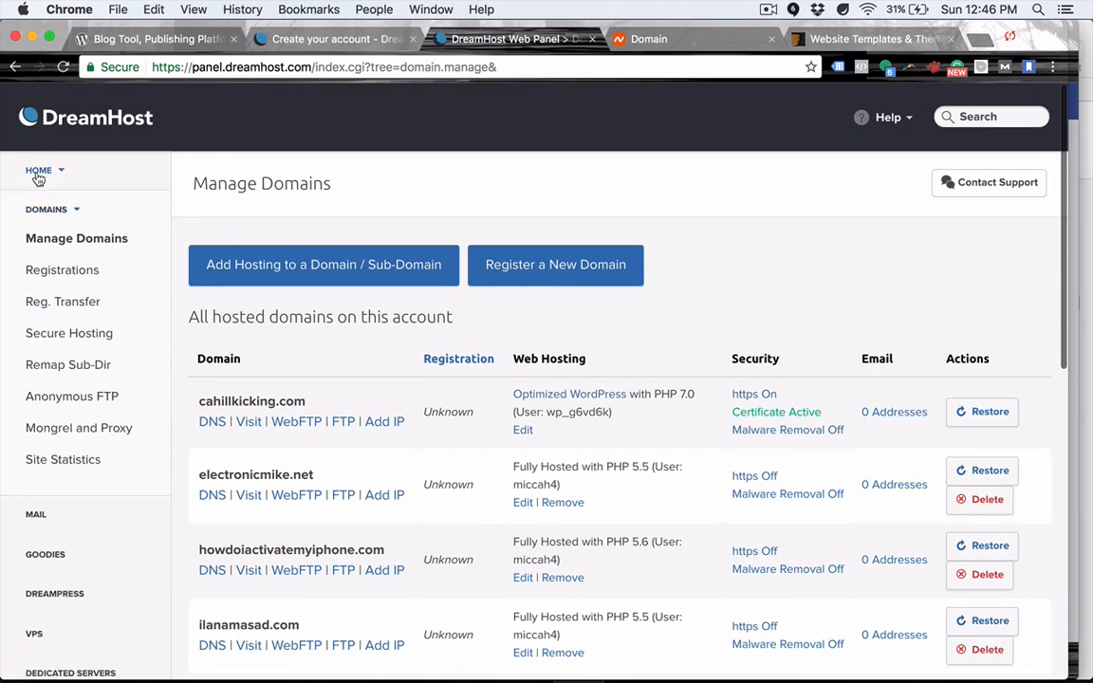
{"action": "left_click", "coordinate": [38, 171]}
{"action": "left_click", "coordinate": [47, 199]}
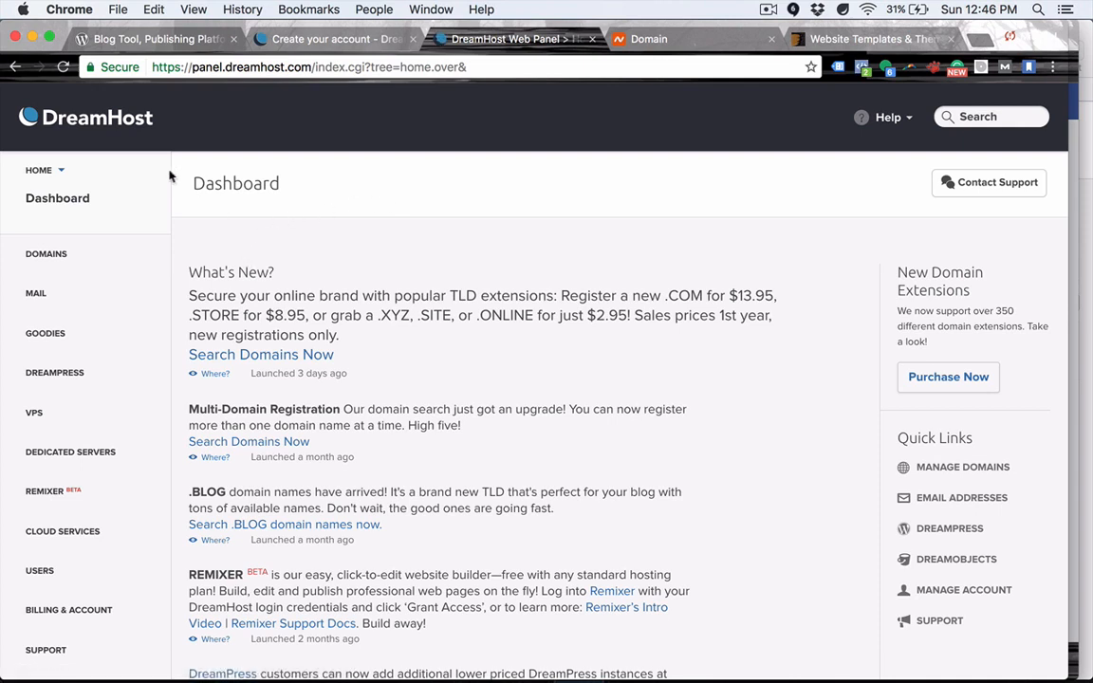
{"action": "left_click_drag", "start_coordinate": [180, 171], "coordinate": [313, 190]}
{"action": "left_click", "coordinate": [313, 191]}
{"action": "scroll", "coordinate": [323, 332], "scroll_direction": "down", "scroll_amount": 3}
{"action": "scroll", "coordinate": [323, 332], "scroll_direction": "up", "scroll_amount": 2}
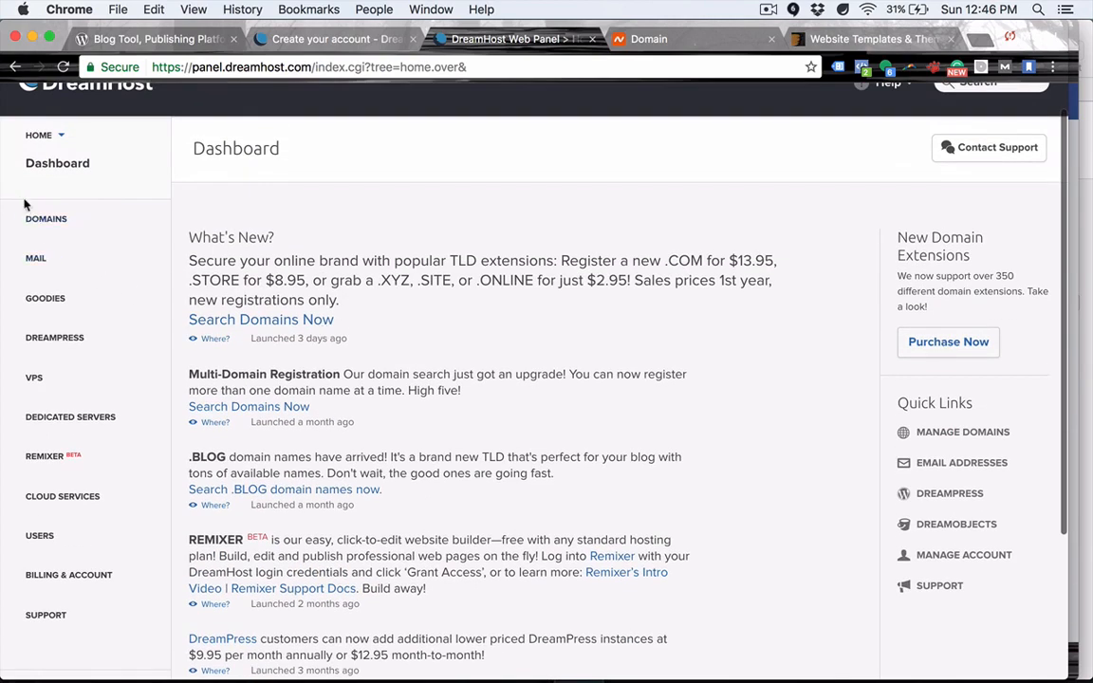
Go to Domains > Manage Domains and choose 'Add Hosting to a Domain / Sub-Domain'.
{"action": "left_click", "coordinate": [47, 220]}
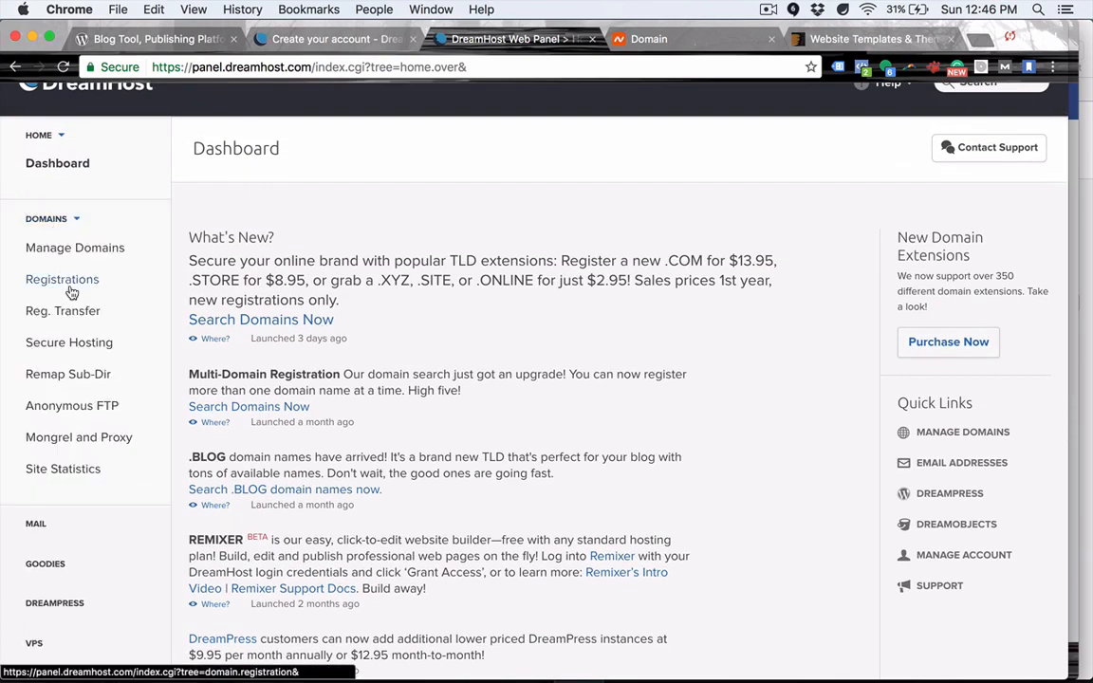
{"action": "left_click", "coordinate": [110, 249]}
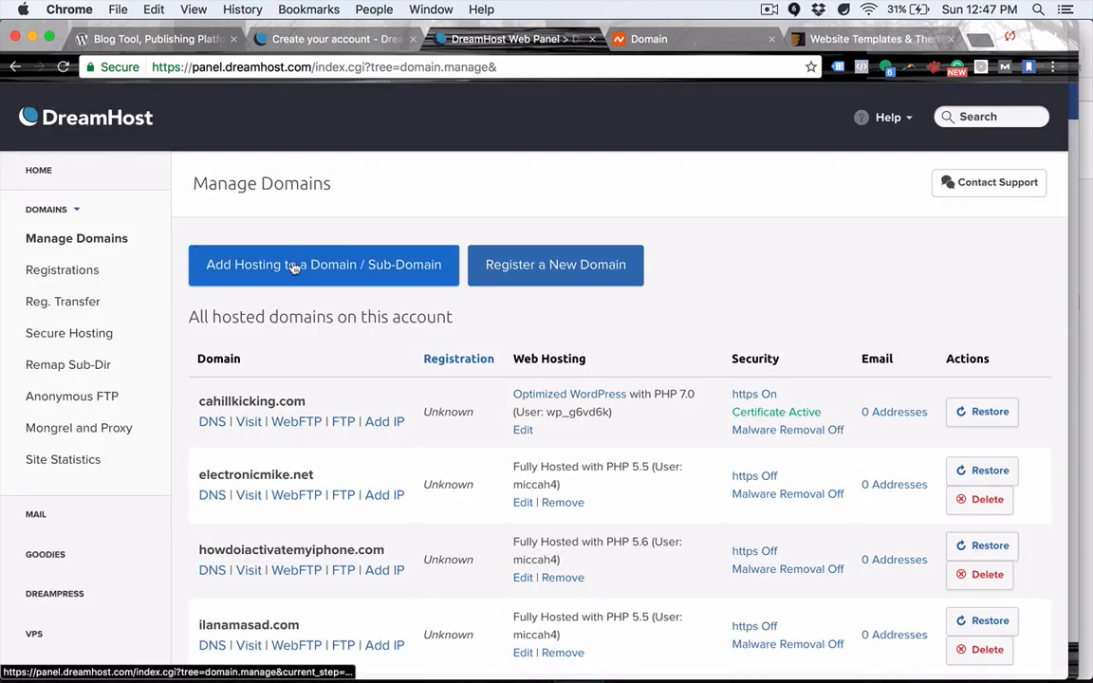
{"action": "left_click", "coordinate": [331, 271]}
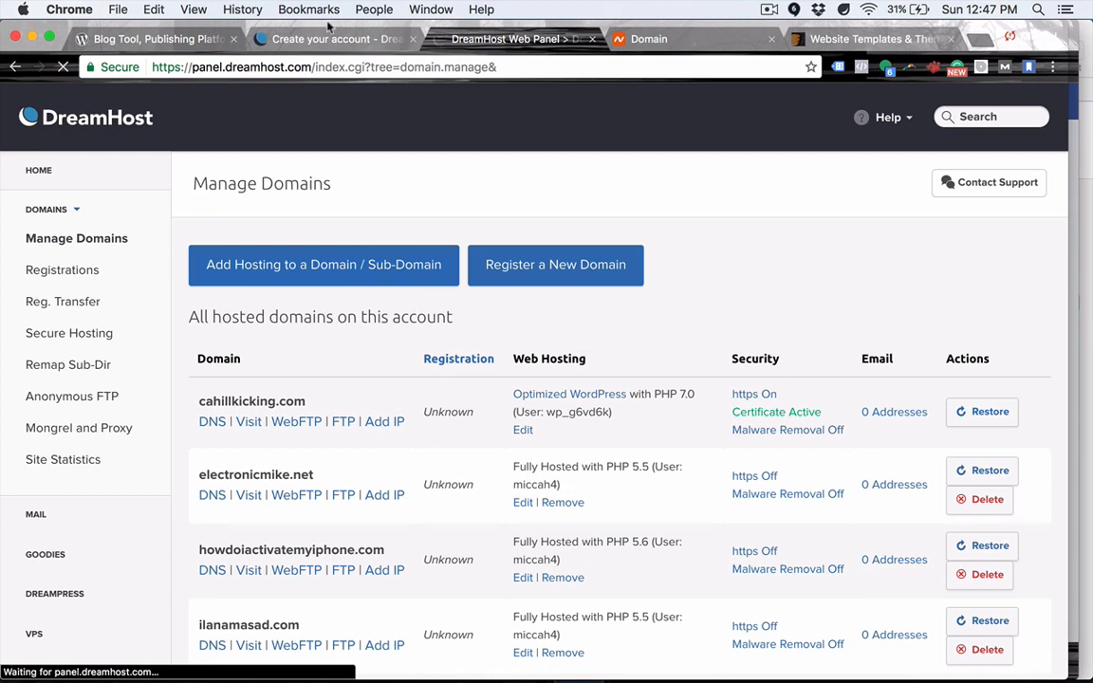
Go back to the hosting plans overview and highlight the Shared and Managed WordPress headings.
{"action": "left_click", "coordinate": [294, 38]}
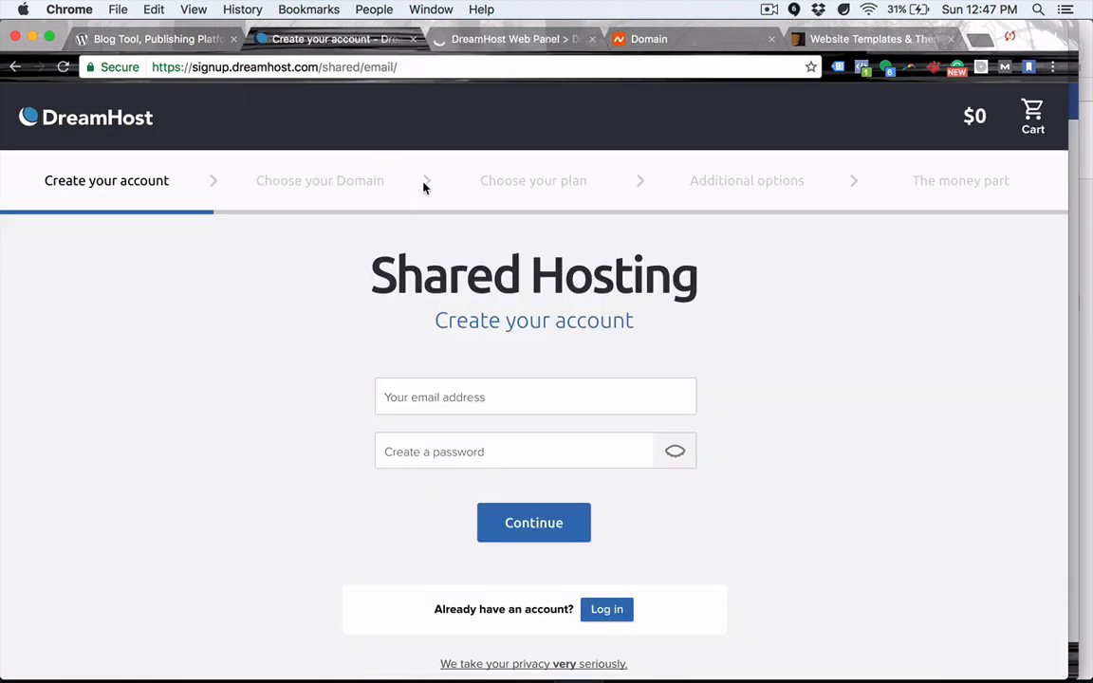
{"action": "left_click", "coordinate": [14, 67]}
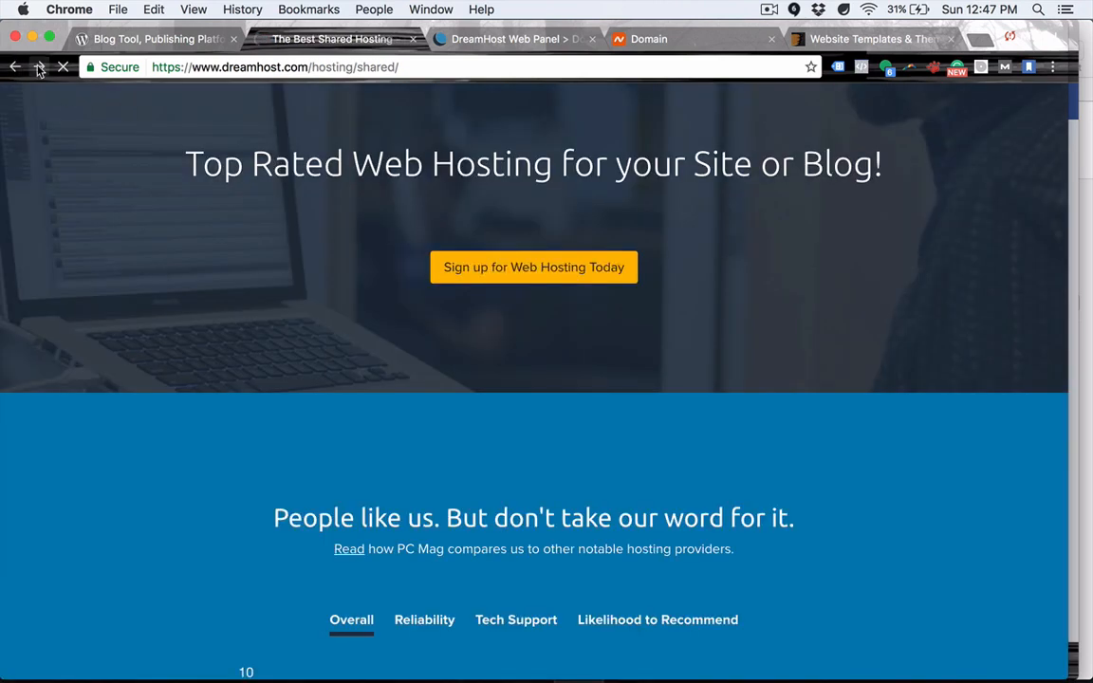
{"action": "left_click", "coordinate": [14, 67]}
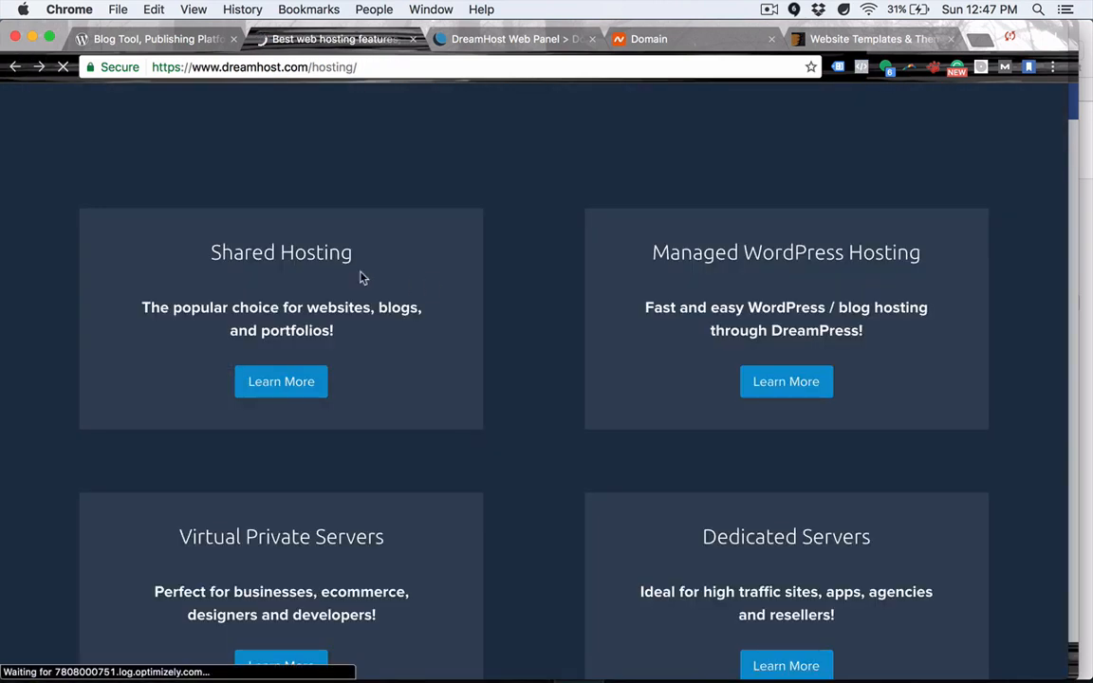
{"action": "left_click_drag", "start_coordinate": [650, 252], "coordinate": [925, 250]}
{"action": "left_click", "coordinate": [927, 250]}
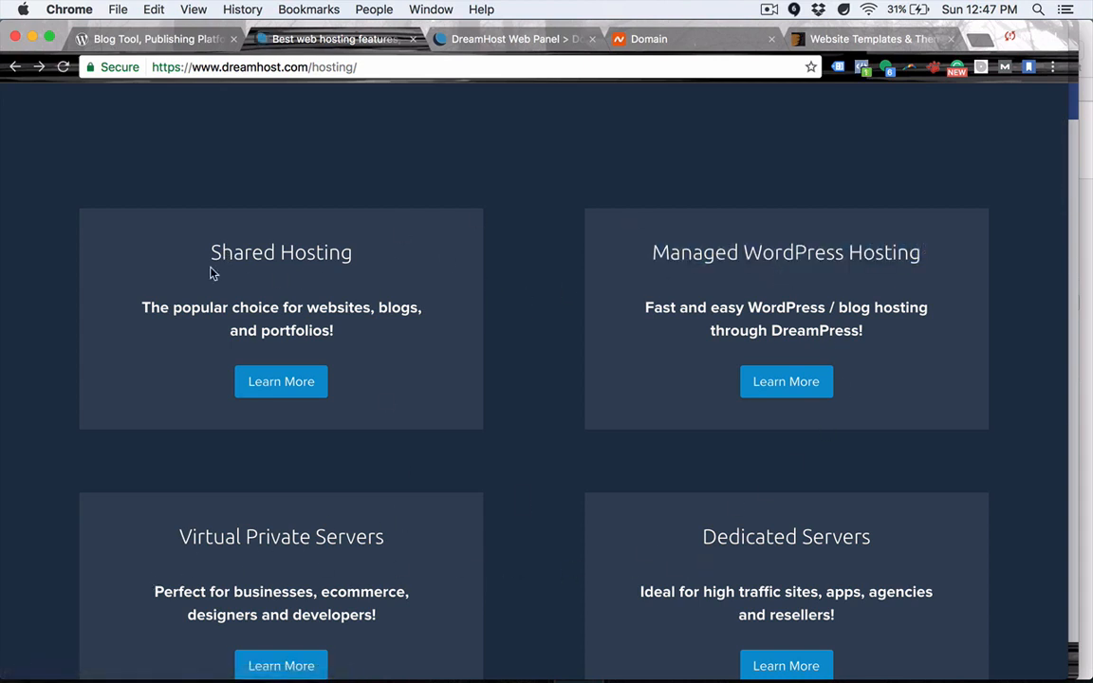
{"action": "left_click_drag", "start_coordinate": [212, 250], "coordinate": [352, 244]}
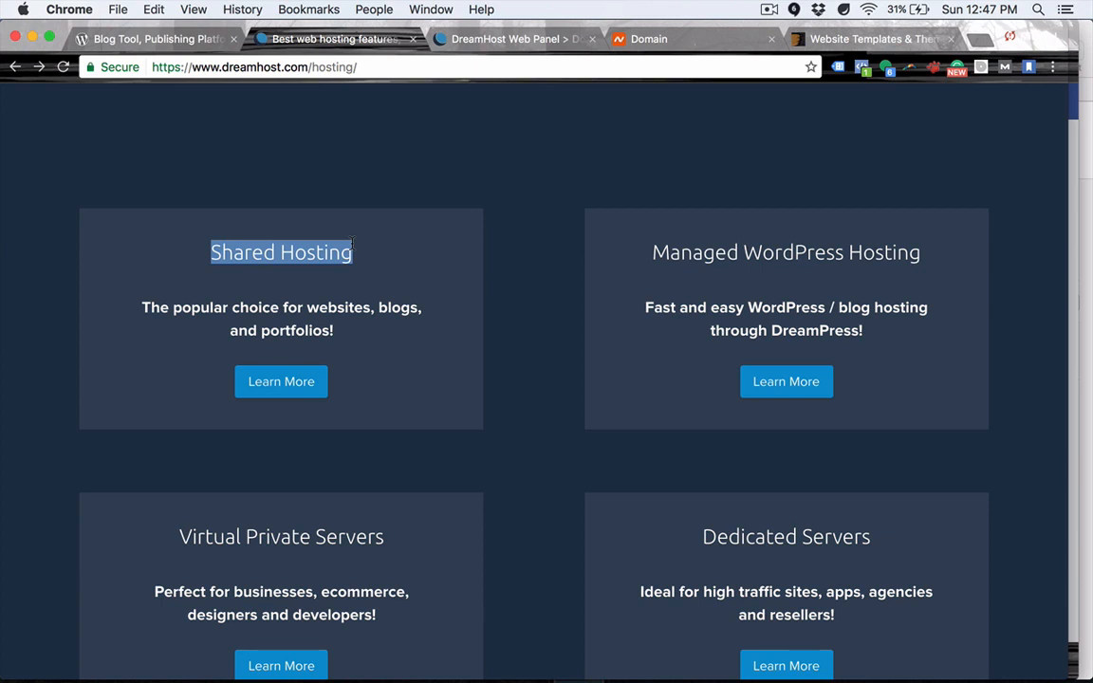
{"action": "left_click_drag", "start_coordinate": [652, 253], "coordinate": [923, 264]}
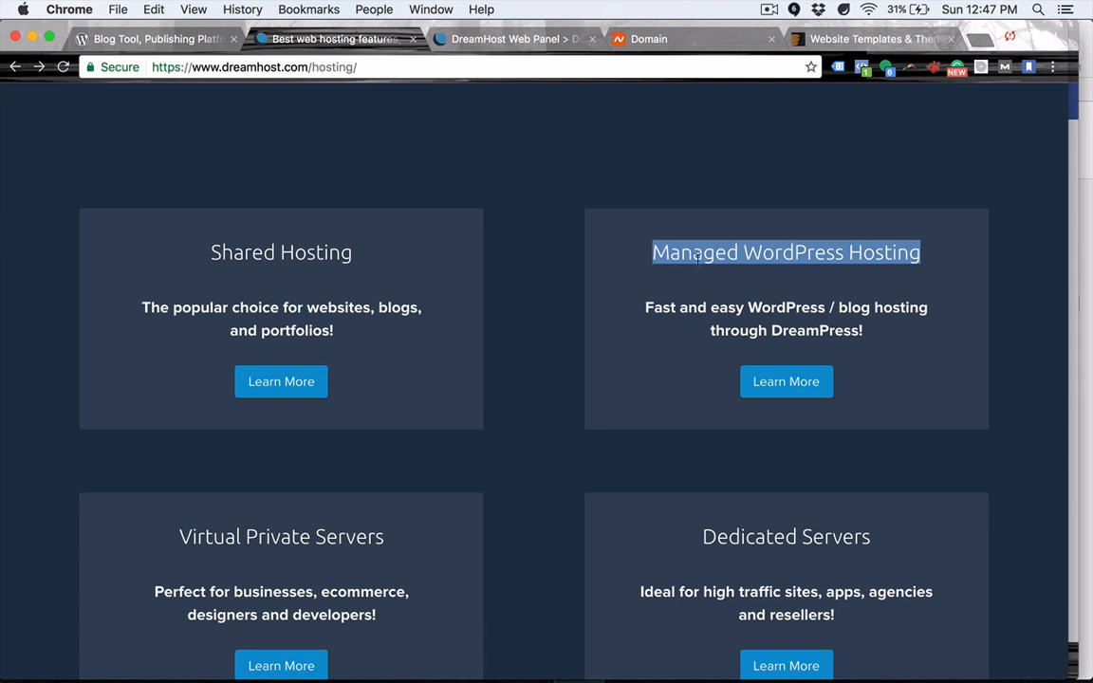
{"action": "left_click", "coordinate": [655, 252]}
Highlight the Managed WordPress Hosting heading together with its description.
{"action": "left_click_drag", "start_coordinate": [654, 251], "coordinate": [964, 267]}
{"action": "left_click", "coordinate": [928, 265]}
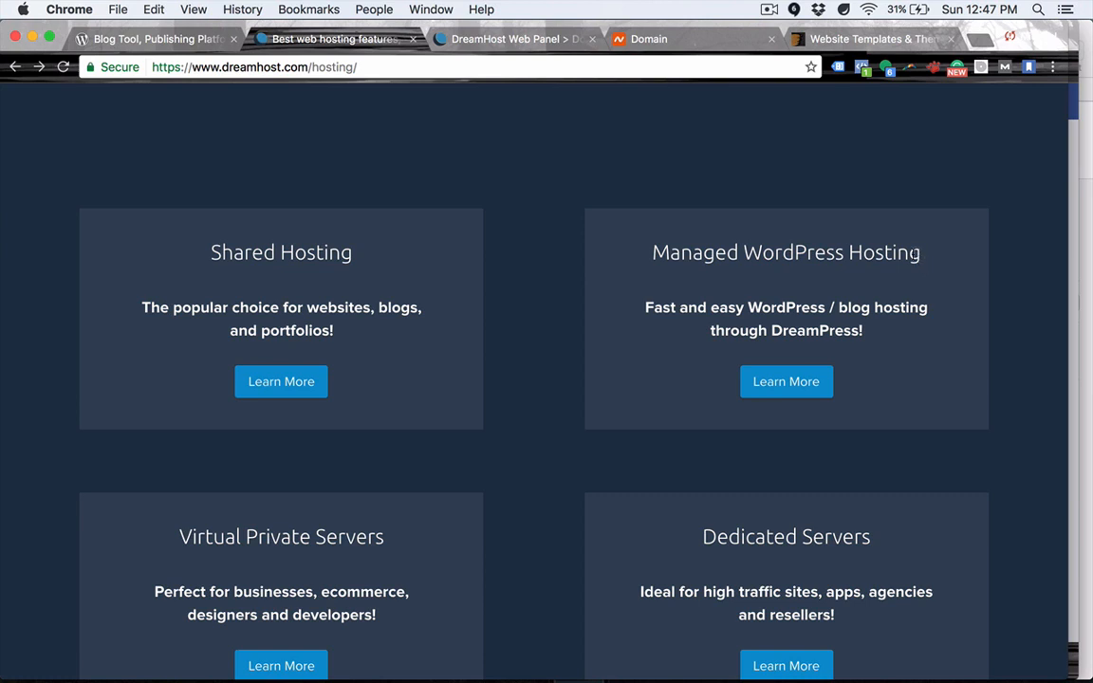
{"action": "triple_click", "coordinate": [888, 254]}
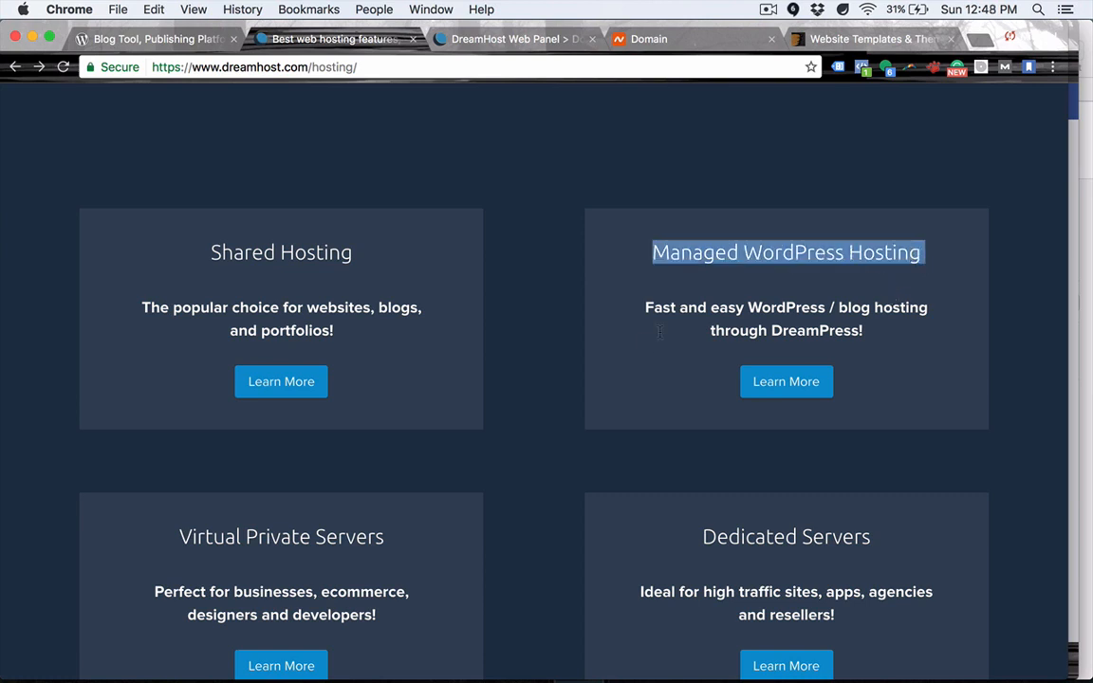
{"action": "left_click", "coordinate": [653, 249]}
{"action": "left_click_drag", "start_coordinate": [655, 249], "coordinate": [895, 334]}
{"action": "left_click", "coordinate": [893, 339]}
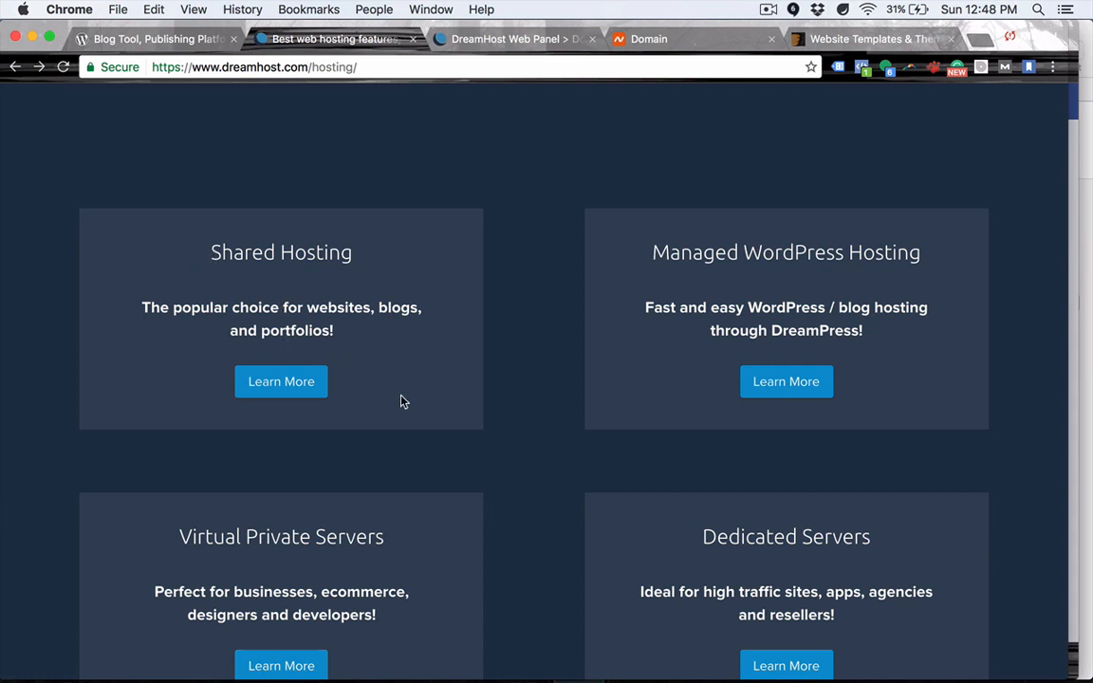
Scroll the plans, point out both headings again, and return to the Web Panel form.
{"action": "scroll", "coordinate": [419, 427], "scroll_direction": "down", "scroll_amount": 3}
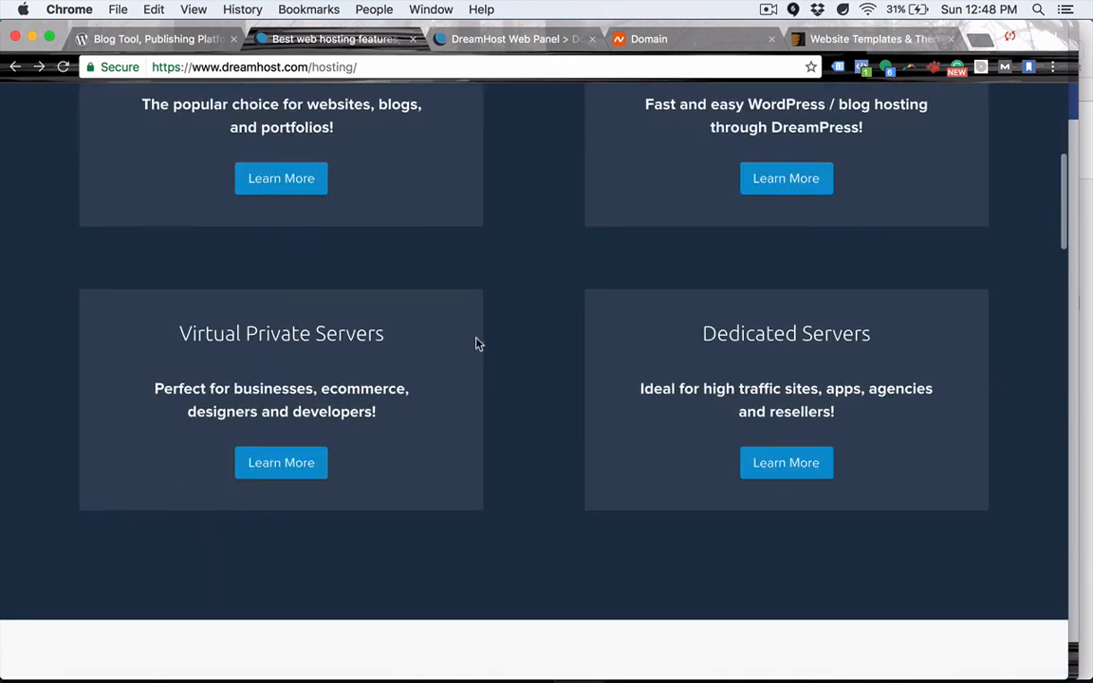
{"action": "scroll", "coordinate": [415, 353], "scroll_direction": "up", "scroll_amount": 5}
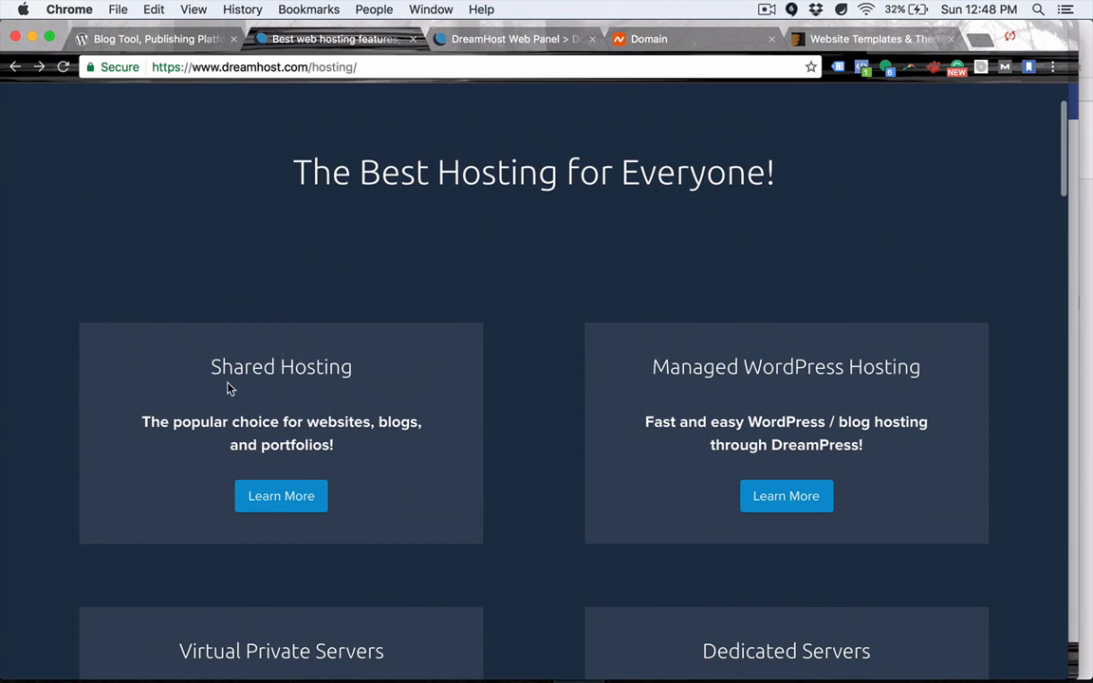
{"action": "left_click_drag", "start_coordinate": [211, 367], "coordinate": [373, 376]}
{"action": "left_click", "coordinate": [631, 350]}
{"action": "mouse_move", "coordinate": [631, 349]}
{"action": "left_mouse_down"}
{"action": "mouse_move", "coordinate": [957, 348]}
{"action": "mouse_move", "coordinate": [645, 359]}
{"action": "left_mouse_up"}
{"action": "left_click", "coordinate": [956, 347]}
{"action": "left_click", "coordinate": [849, 361]}
{"action": "left_click", "coordinate": [493, 40]}
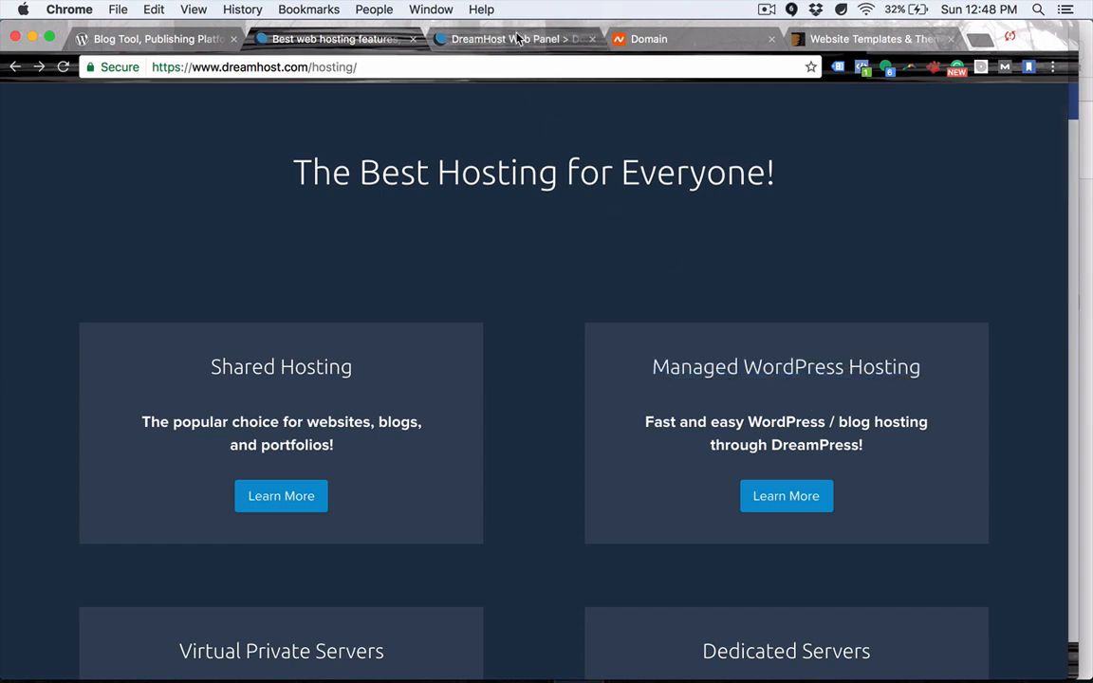
Copy beyondmillion.com from Namecheap and paste it as the Fully Hosted domain to host.
{"action": "scroll", "coordinate": [444, 351], "scroll_direction": "down", "scroll_amount": 1}
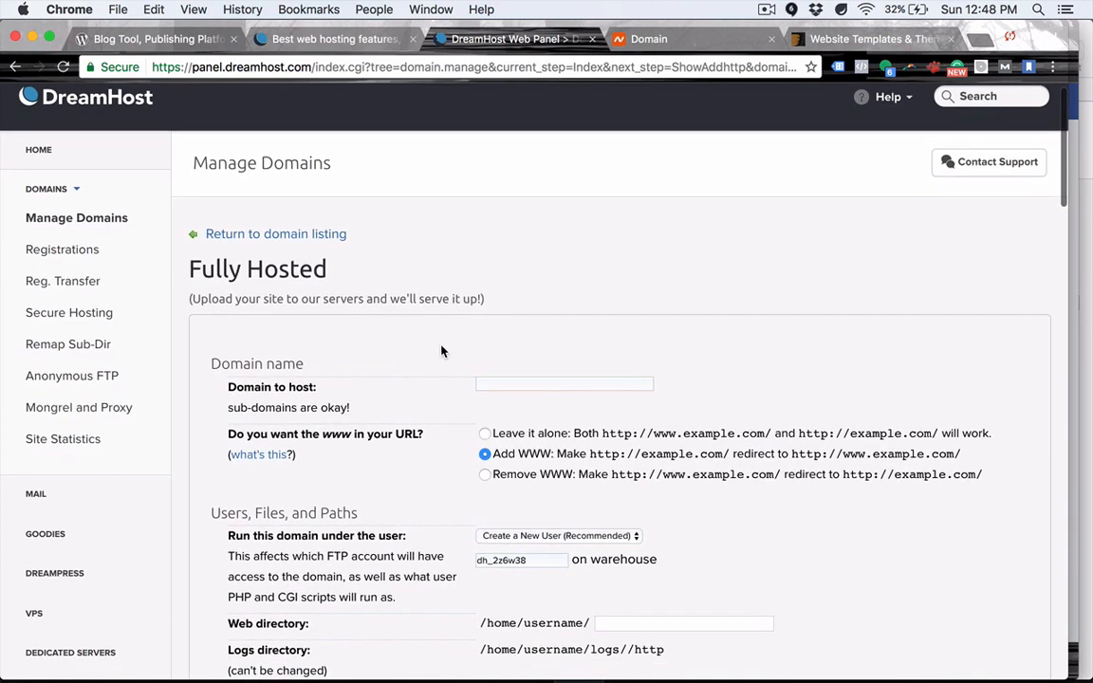
{"action": "left_click_drag", "start_coordinate": [199, 269], "coordinate": [339, 265]}
{"action": "left_click", "coordinate": [339, 264]}
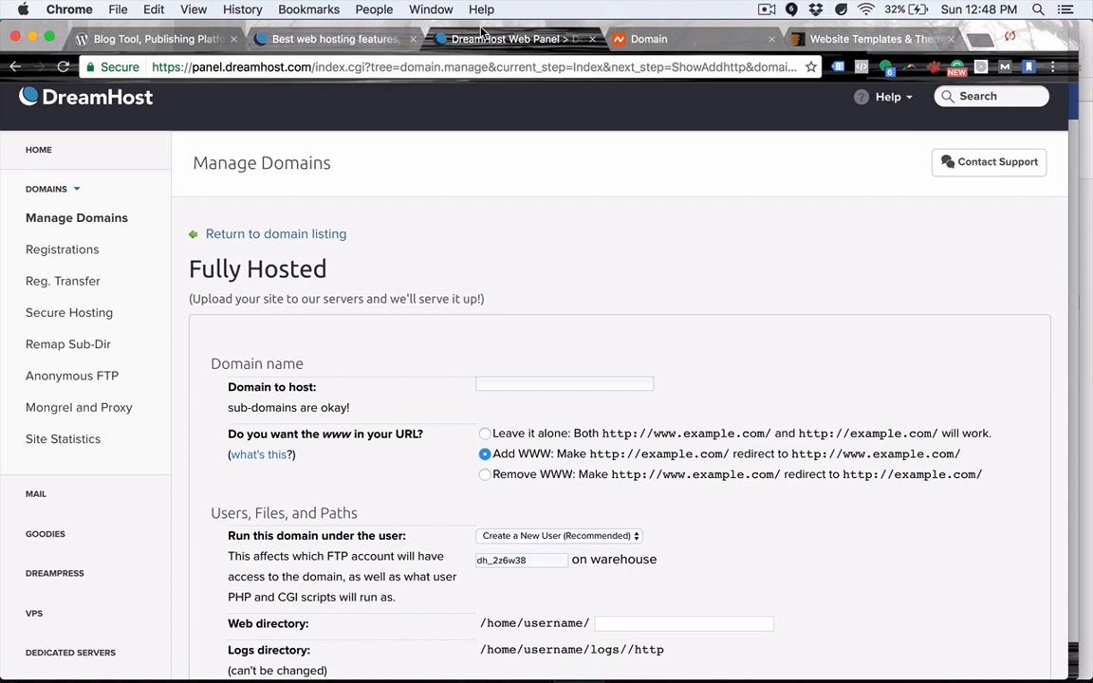
{"action": "left_click", "coordinate": [681, 42]}
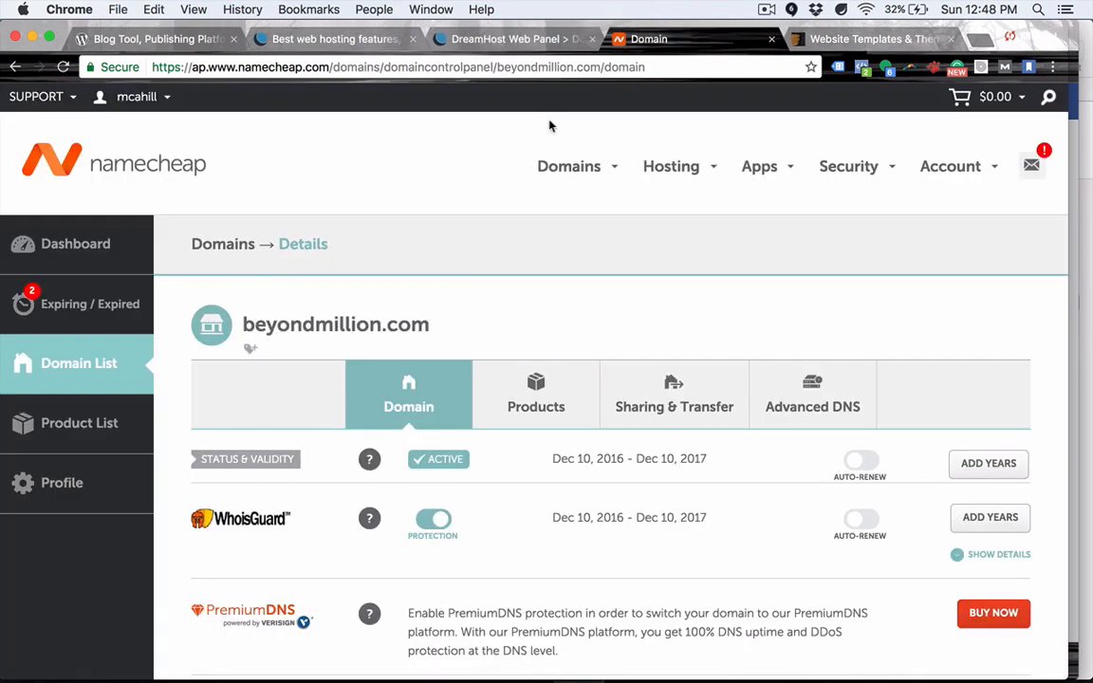
{"action": "left_click_drag", "start_coordinate": [243, 324], "coordinate": [431, 330]}
{"action": "key", "text": "super+c"}
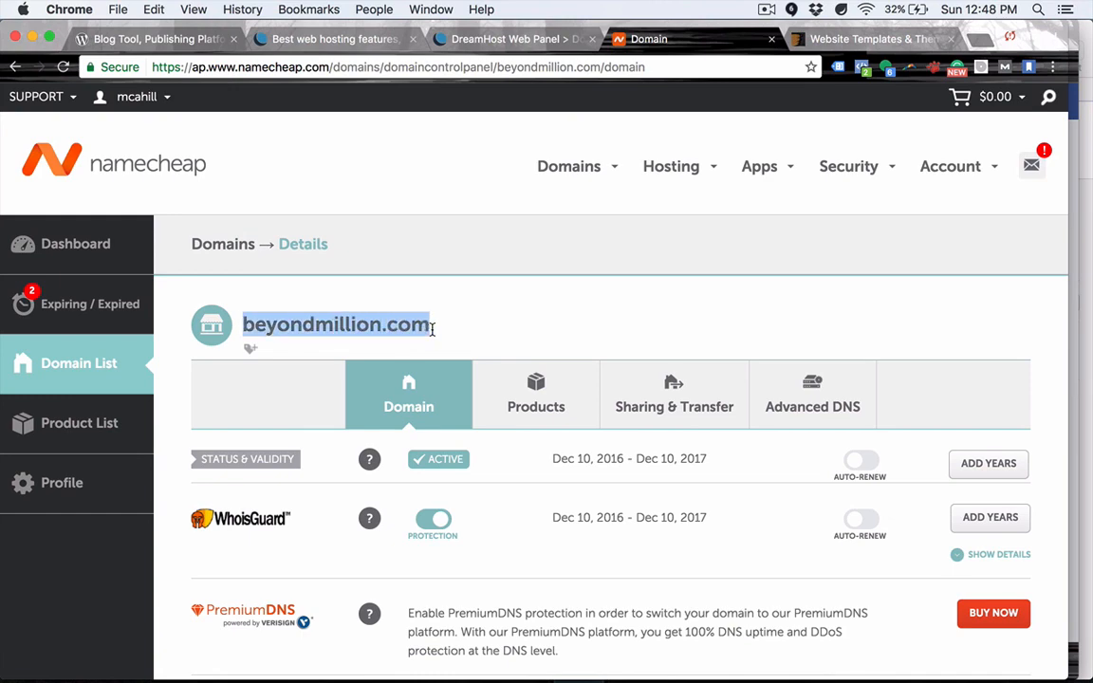
{"action": "left_click", "coordinate": [512, 39]}
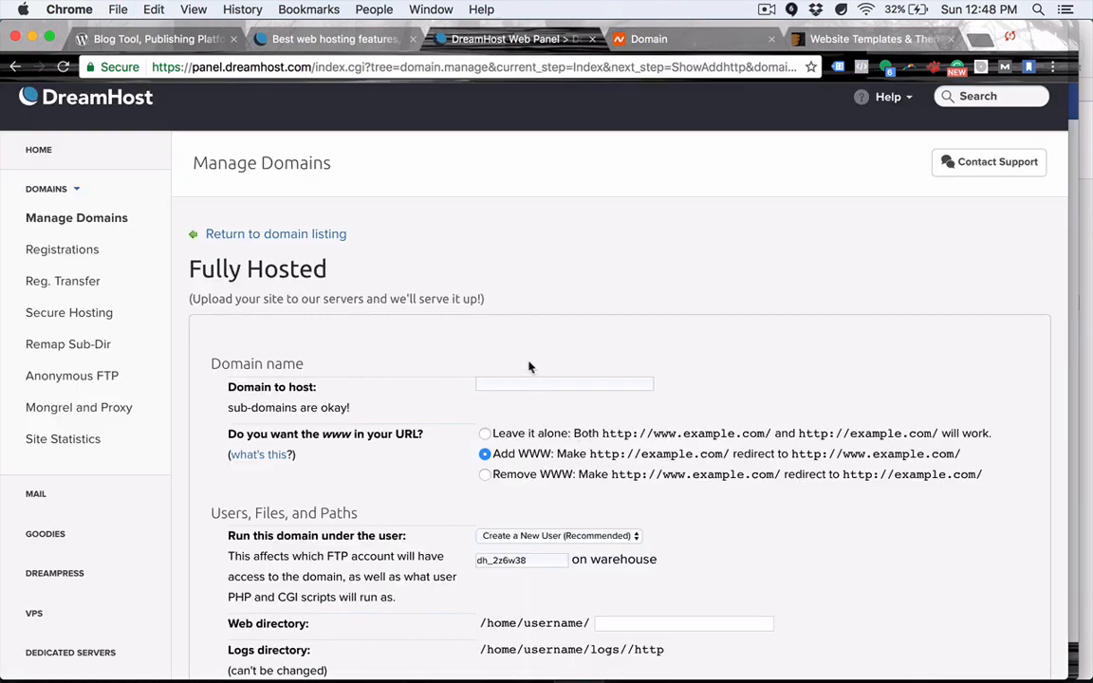
{"action": "left_click", "coordinate": [522, 387]}
{"action": "key", "text": "super+v"}
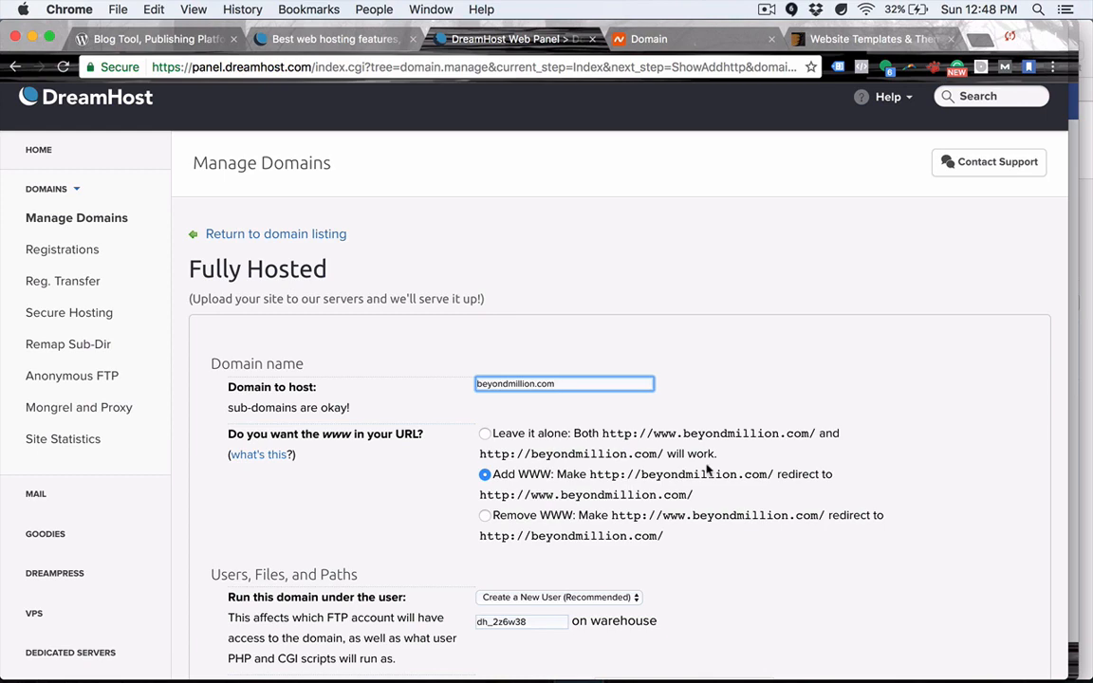
Choose the existing user account to run the domain.
{"action": "scroll", "coordinate": [475, 512], "scroll_direction": "down", "scroll_amount": 3}
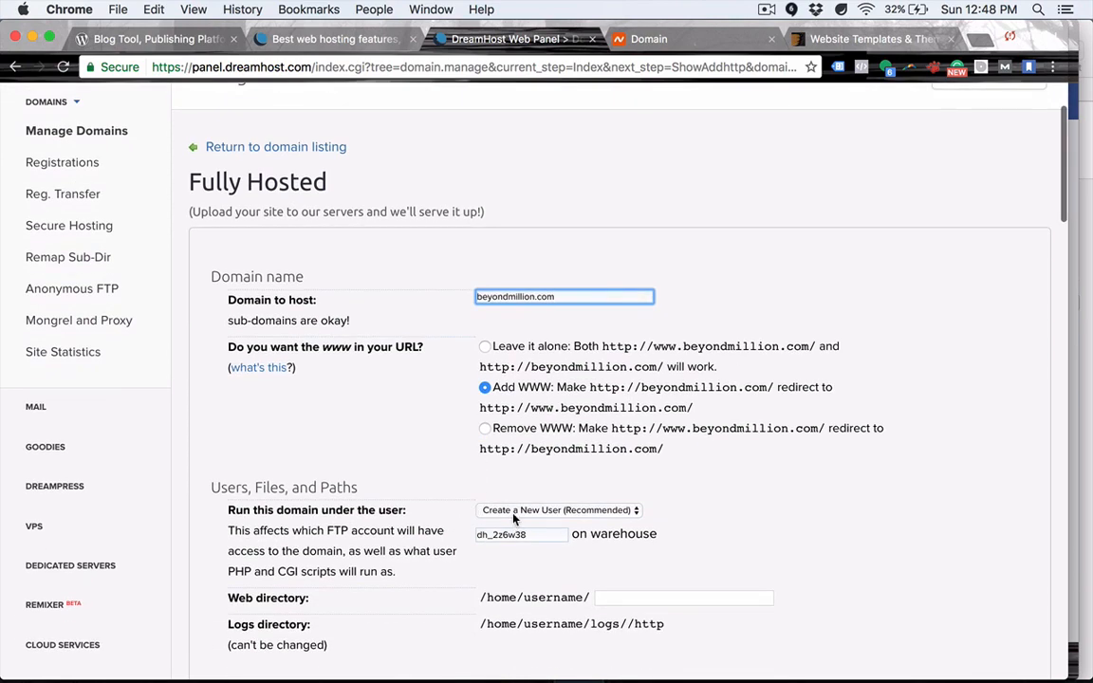
{"action": "left_click", "coordinate": [489, 512]}
{"action": "left_click", "coordinate": [487, 509]}
{"action": "left_click", "coordinate": [488, 510]}
{"action": "left_click", "coordinate": [513, 517]}
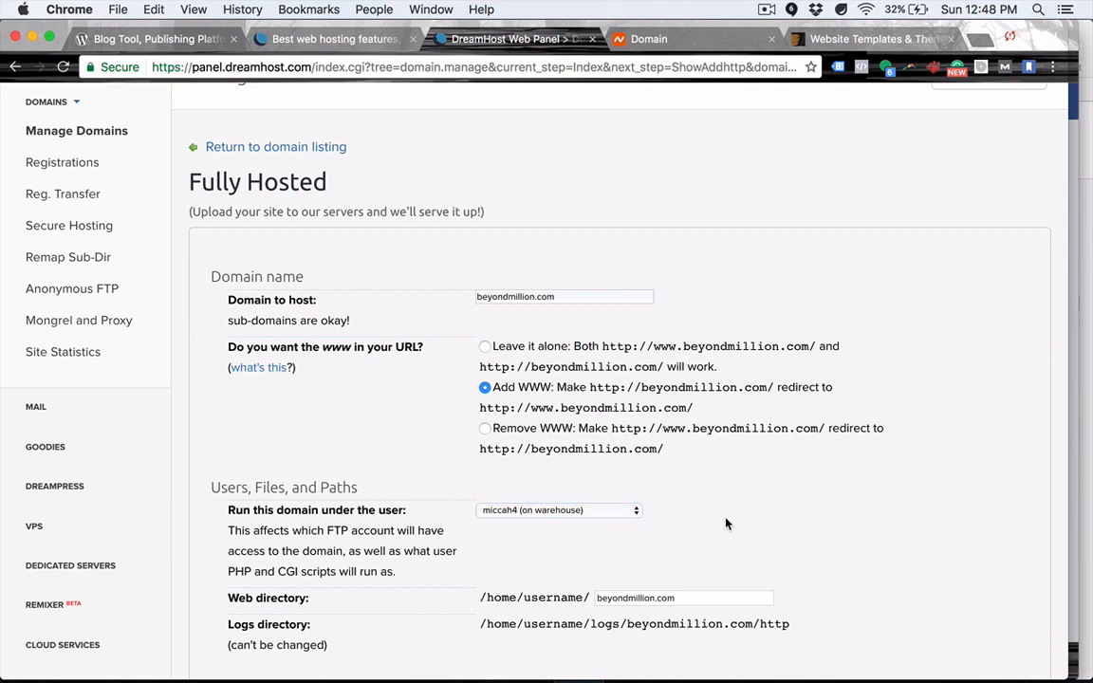
Leave Google Apps off and click 'Fully host this domain'.
{"action": "scroll", "coordinate": [725, 522], "scroll_direction": "down", "scroll_amount": 3}
{"action": "scroll", "coordinate": [725, 522], "scroll_direction": "down", "scroll_amount": 3}
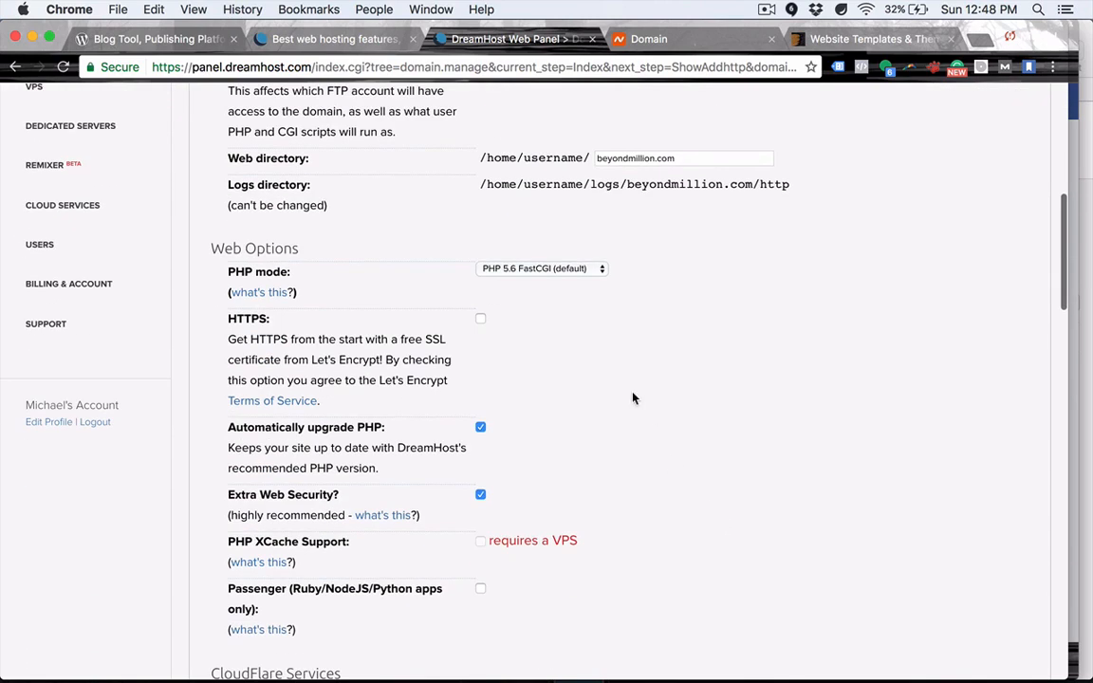
{"action": "scroll", "coordinate": [632, 397], "scroll_direction": "down", "scroll_amount": 2}
{"action": "scroll", "coordinate": [537, 272], "scroll_direction": "down", "scroll_amount": 4}
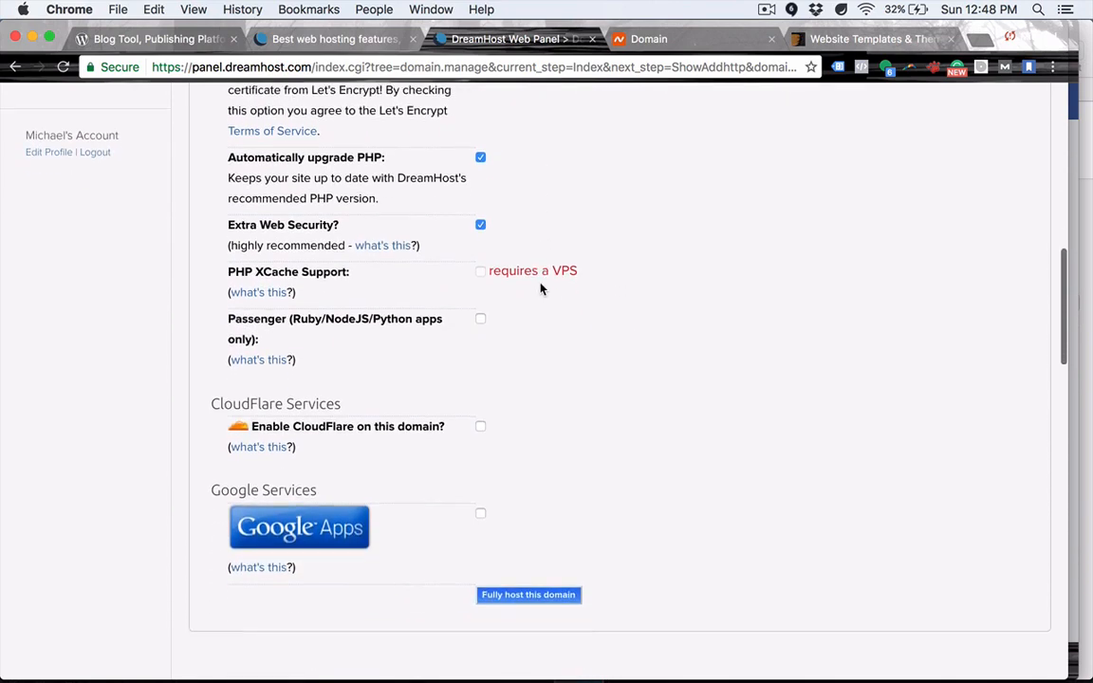
{"action": "scroll", "coordinate": [520, 254], "scroll_direction": "up", "scroll_amount": 5}
{"action": "scroll", "coordinate": [520, 254], "scroll_direction": "down", "scroll_amount": 6}
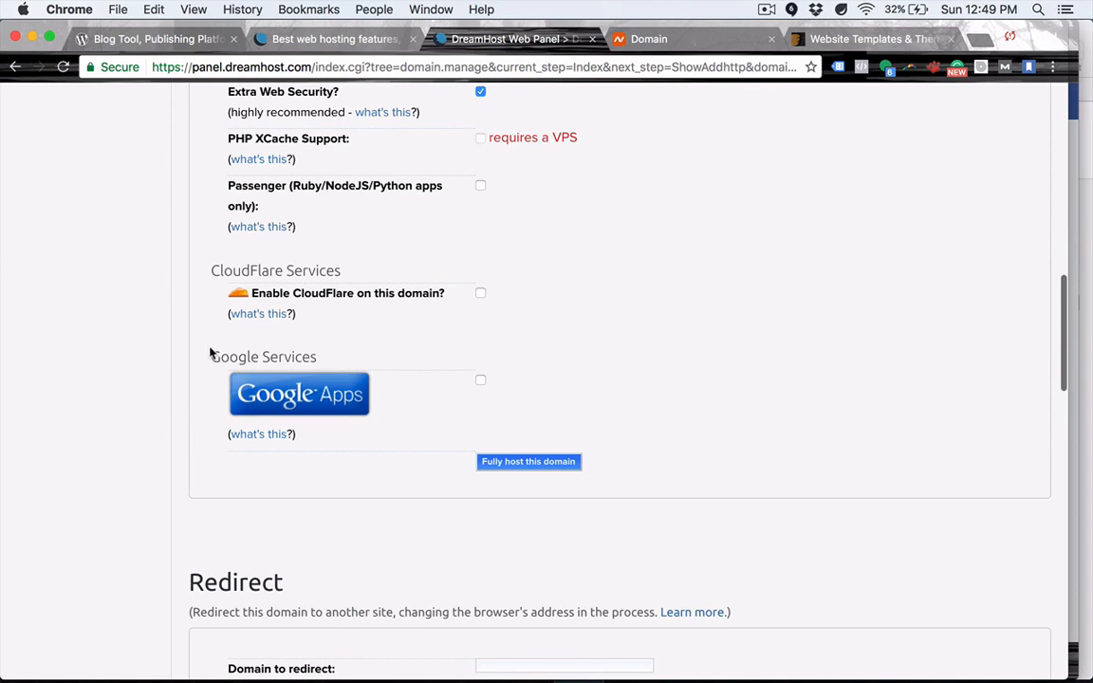
{"action": "left_click_drag", "start_coordinate": [211, 358], "coordinate": [319, 356]}
{"action": "left_click", "coordinate": [333, 360]}
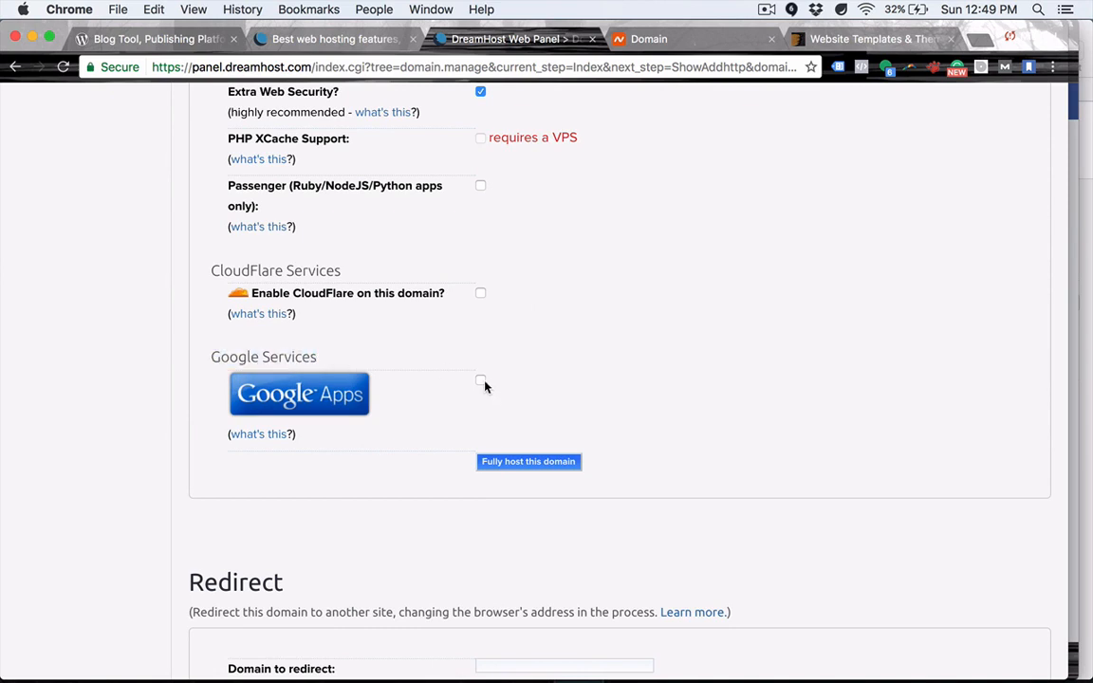
{"action": "left_click", "coordinate": [479, 381]}
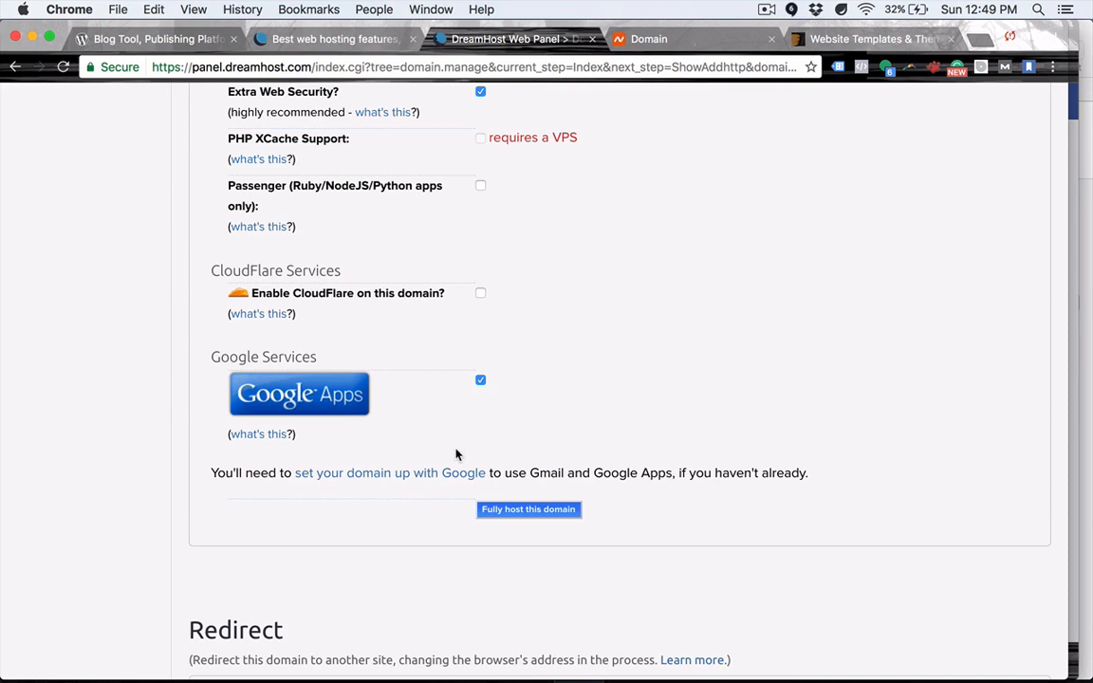
{"action": "left_click", "coordinate": [479, 382]}
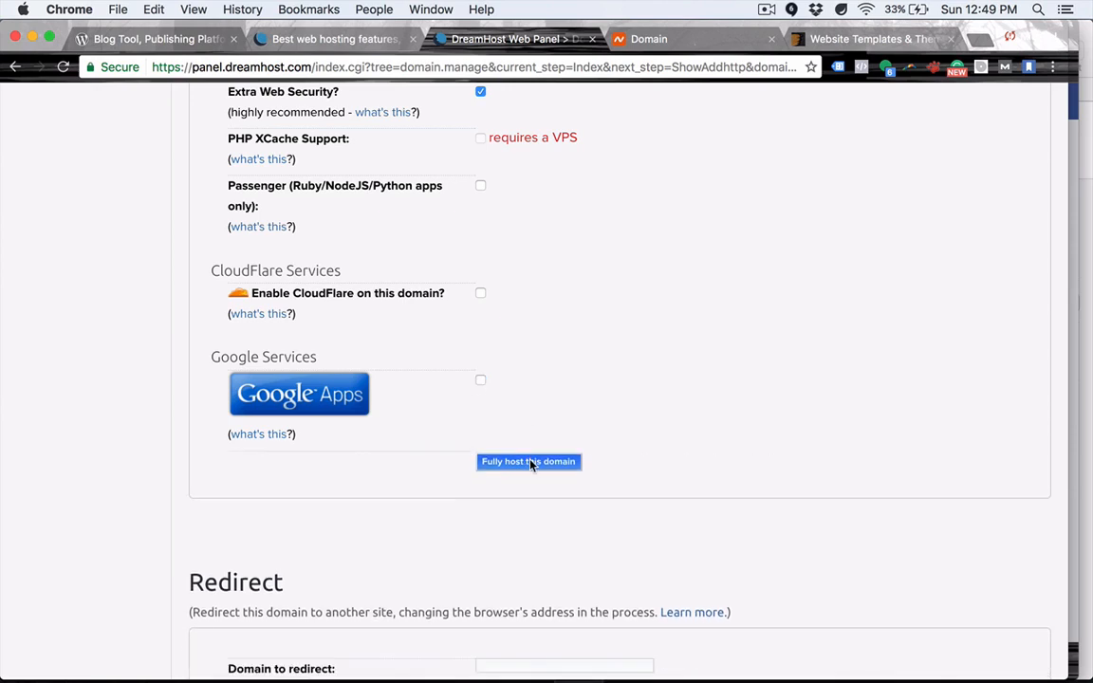
{"action": "left_click", "coordinate": [529, 462]}
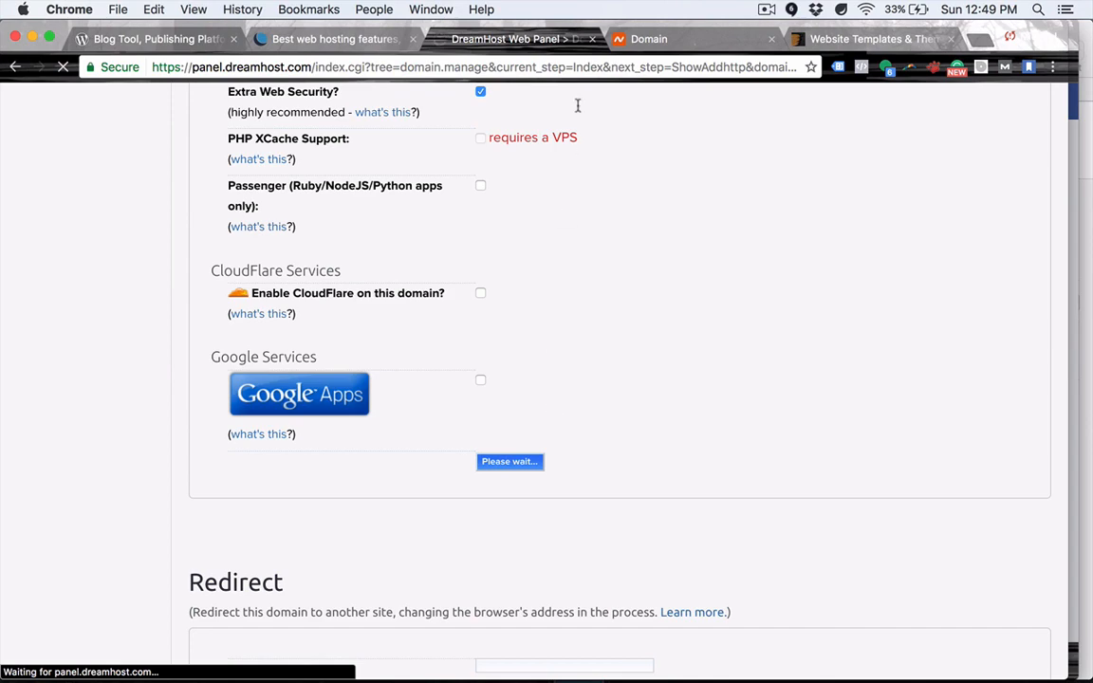
Set beyondmillion.com's Namecheap nameservers to Custom DNS, then view DreamHost's domain-added confirmation.
{"action": "left_click", "coordinate": [627, 39]}
{"action": "scroll", "coordinate": [414, 380], "scroll_direction": "down", "scroll_amount": 1}
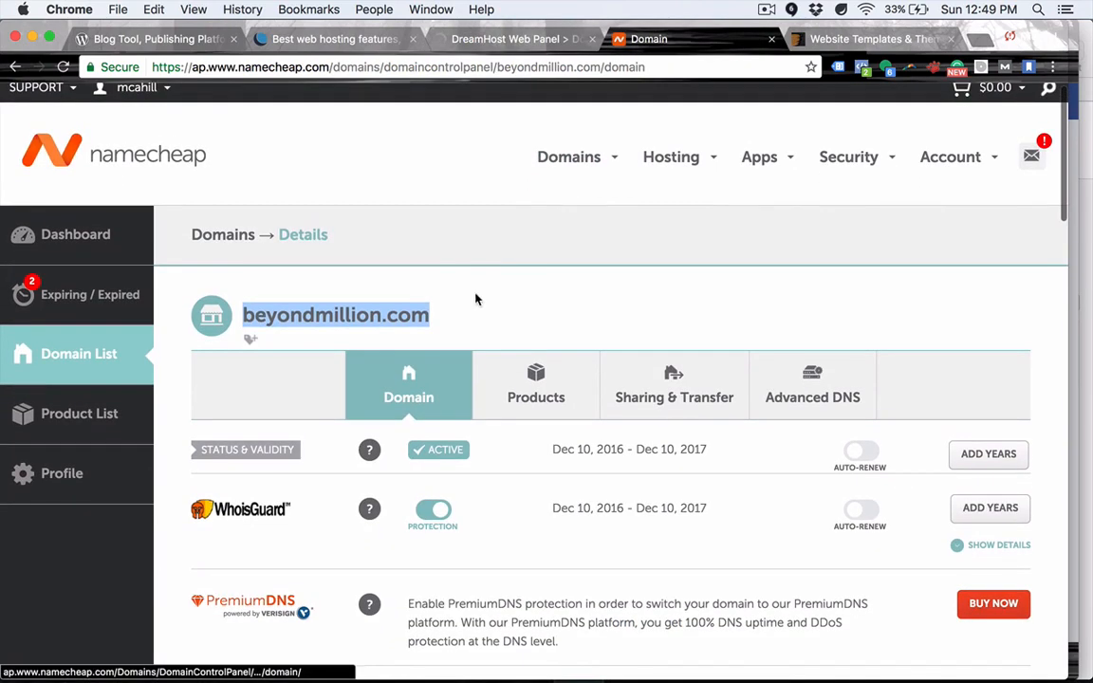
{"action": "left_click", "coordinate": [468, 309]}
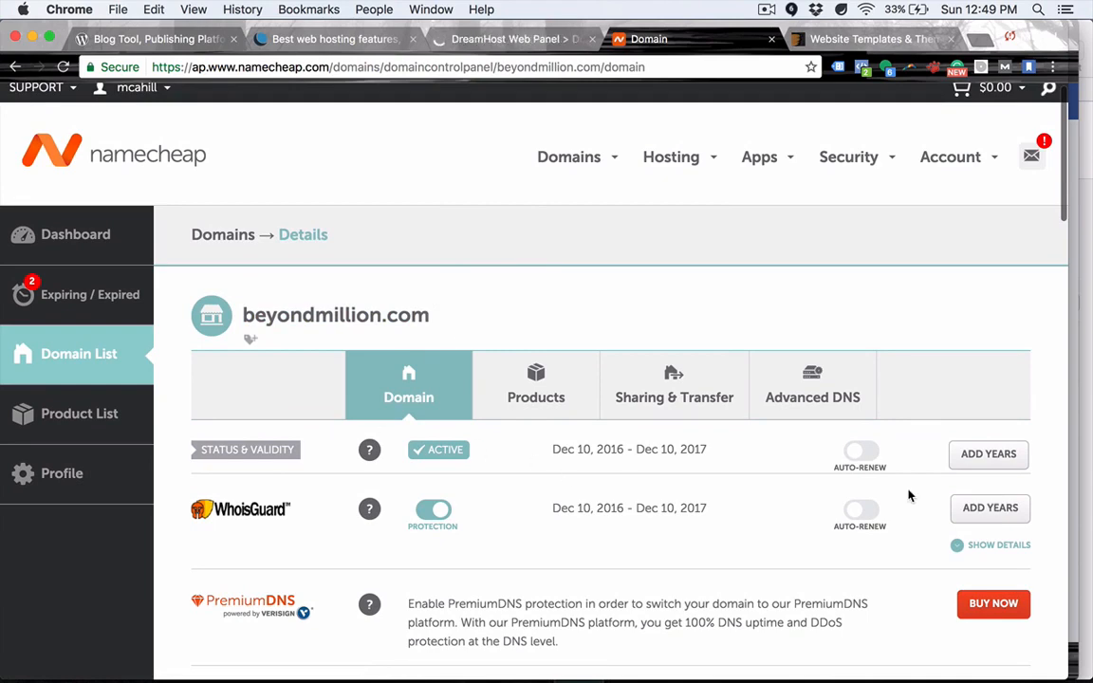
{"action": "scroll", "coordinate": [561, 479], "scroll_direction": "down", "scroll_amount": 5}
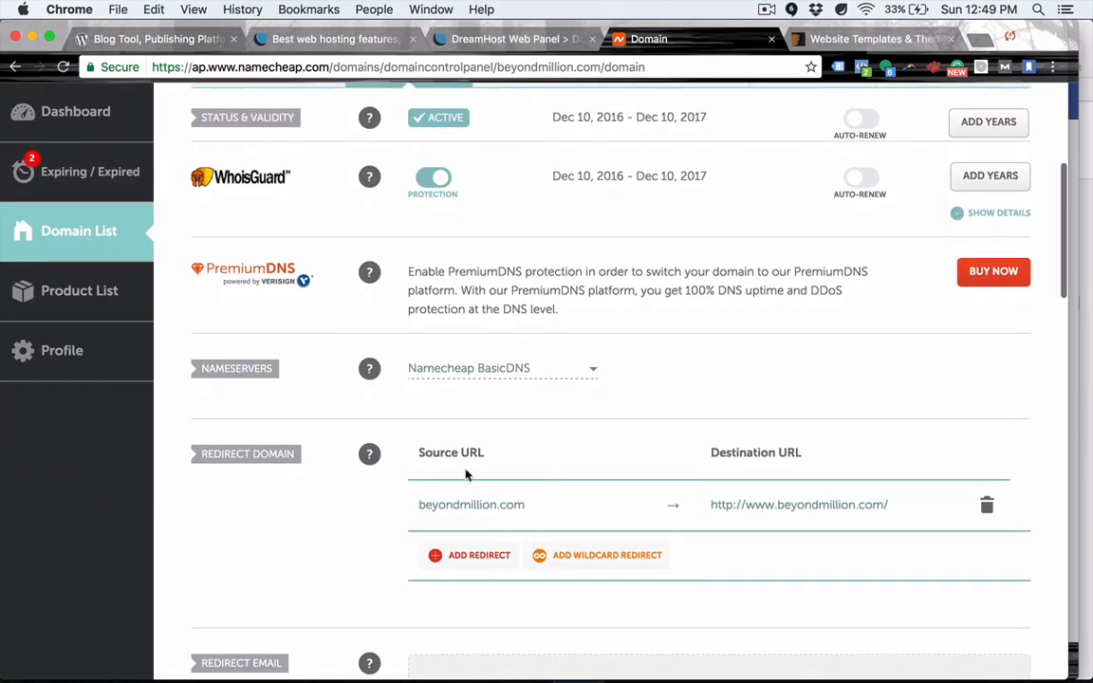
{"action": "mouse_move", "coordinate": [370, 375]}
{"action": "left_click", "coordinate": [591, 371]}
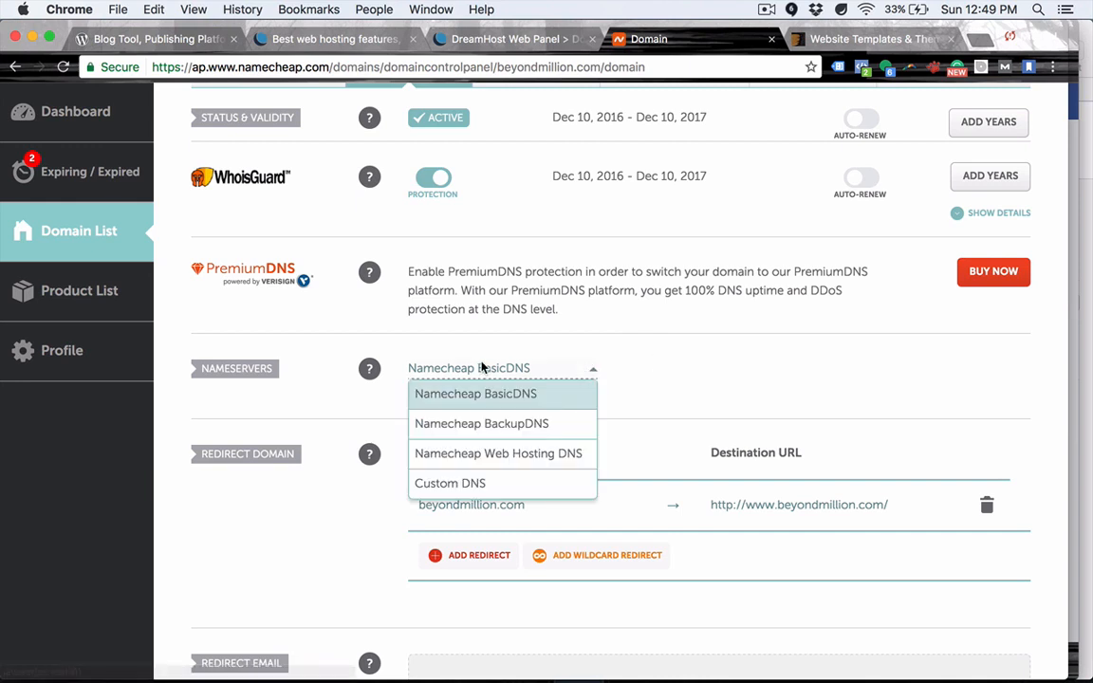
{"action": "left_click", "coordinate": [459, 486]}
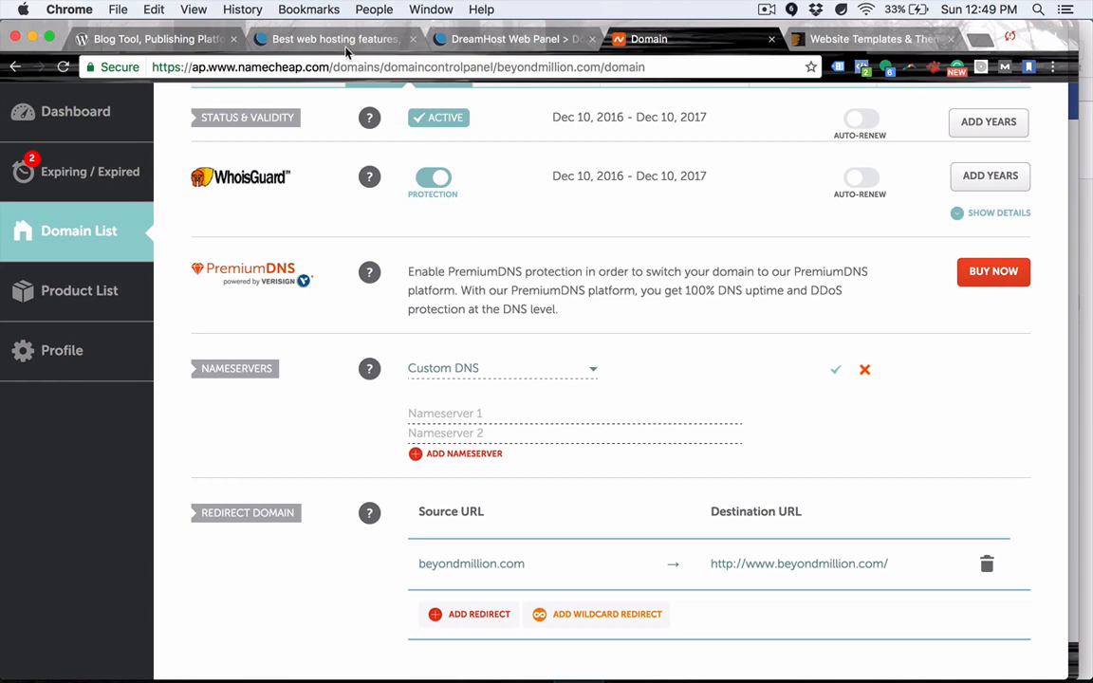
{"action": "left_click", "coordinate": [505, 40]}
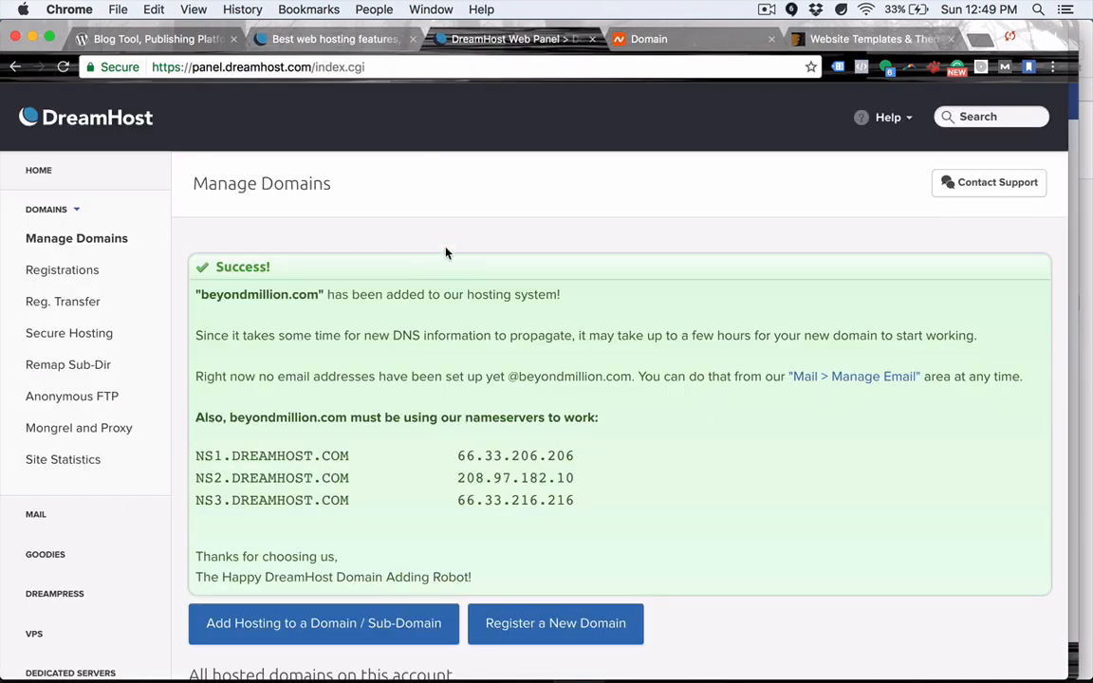
Copy NS1.DREAMHOST.COM and paste it into three Namecheap nameserver fields.
{"action": "scroll", "coordinate": [446, 384], "scroll_direction": "down", "scroll_amount": 2}
{"action": "left_click_drag", "start_coordinate": [196, 371], "coordinate": [351, 378]}
{"action": "key", "text": "super+c"}
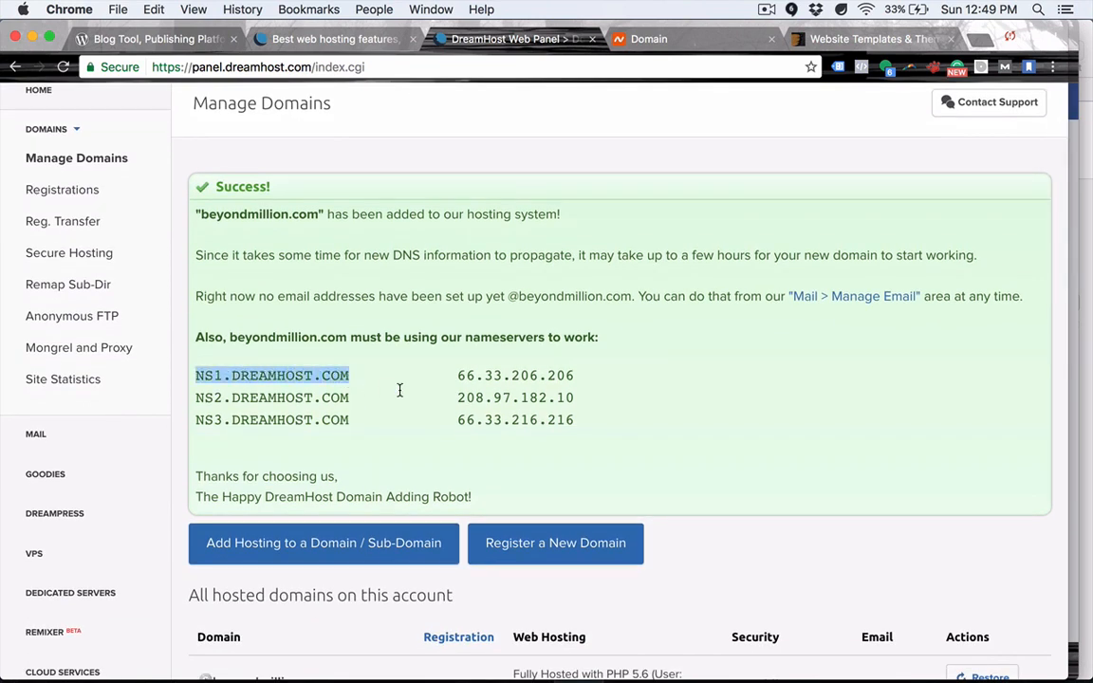
{"action": "left_click", "coordinate": [655, 39]}
{"action": "left_click", "coordinate": [486, 415]}
{"action": "key", "text": "super+v"}
{"action": "left_click", "coordinate": [486, 432]}
{"action": "key", "text": "super+v"}
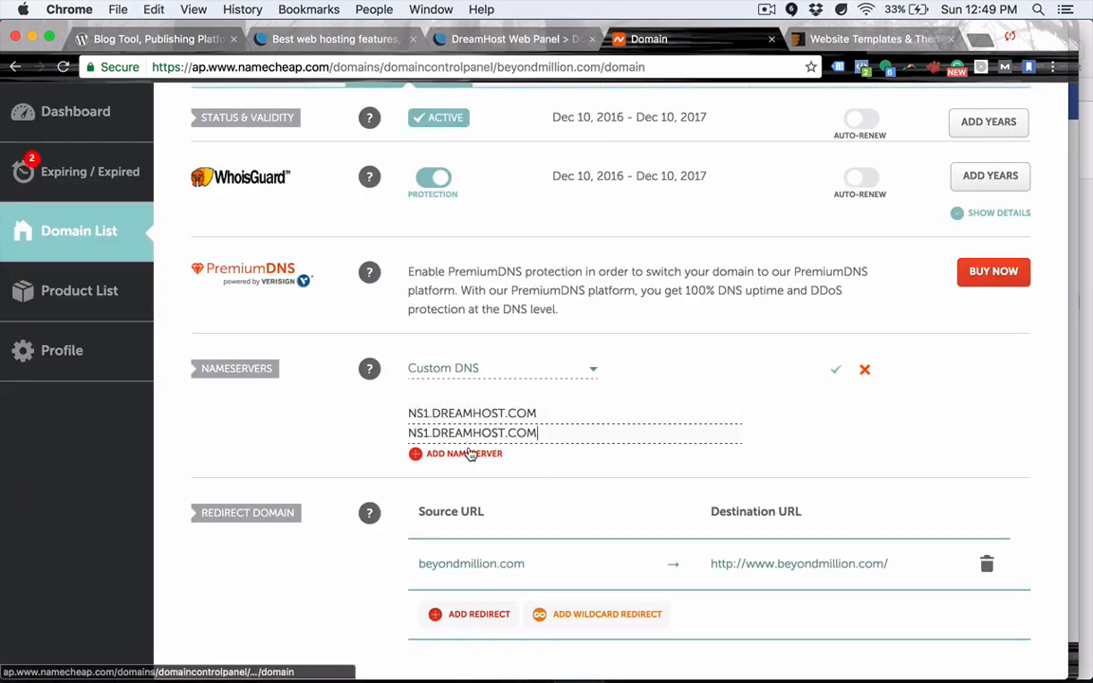
{"action": "left_click", "coordinate": [469, 455]}
{"action": "key", "text": "super+v"}
Change the second and third entries to NS2 and NS3.DREAMHOST.COM and save.
{"action": "key", "text": "Delete"}
{"action": "type", "text": "2"}
{"action": "key", "text": "Tab"}
{"action": "key", "text": "Left"}
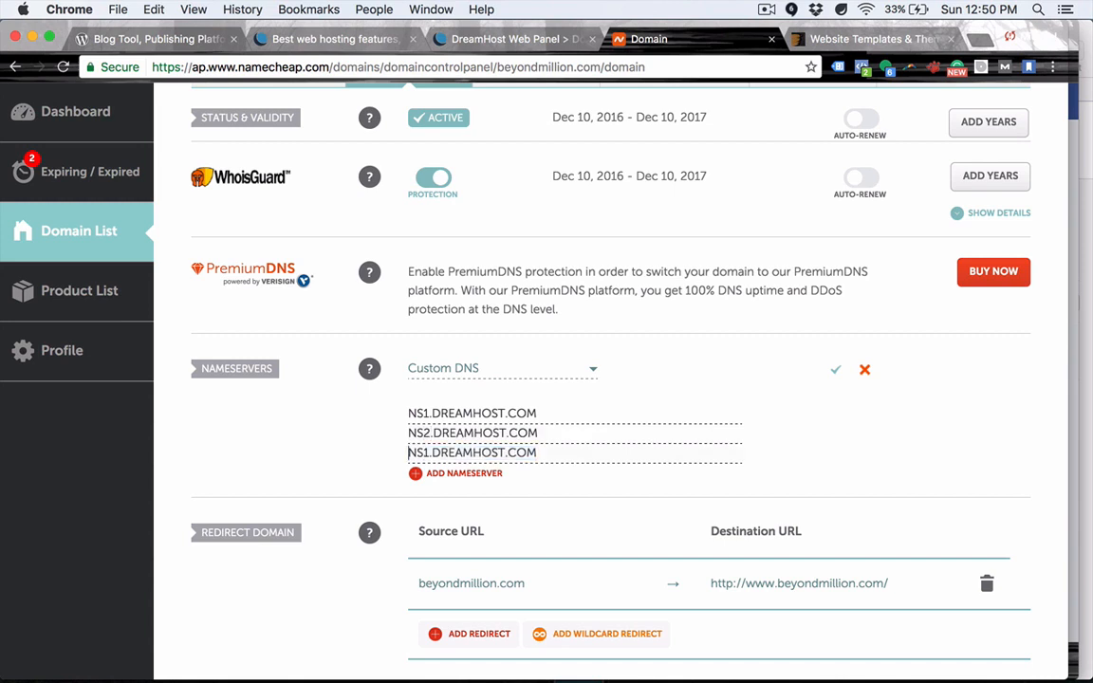
{"action": "key", "text": "BackSpace"}
{"action": "type", "text": "3"}
{"action": "left_click", "coordinate": [552, 434]}
{"action": "key", "text": "Tab"}
{"action": "key", "text": "Left"}
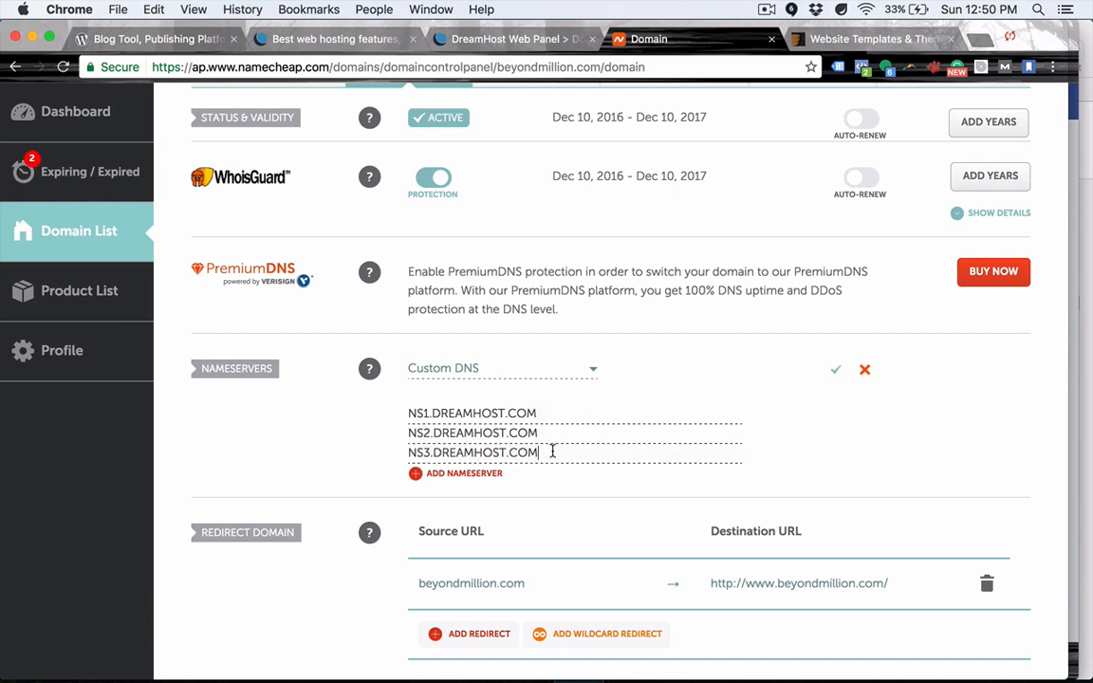
{"action": "left_click", "coordinate": [834, 370]}
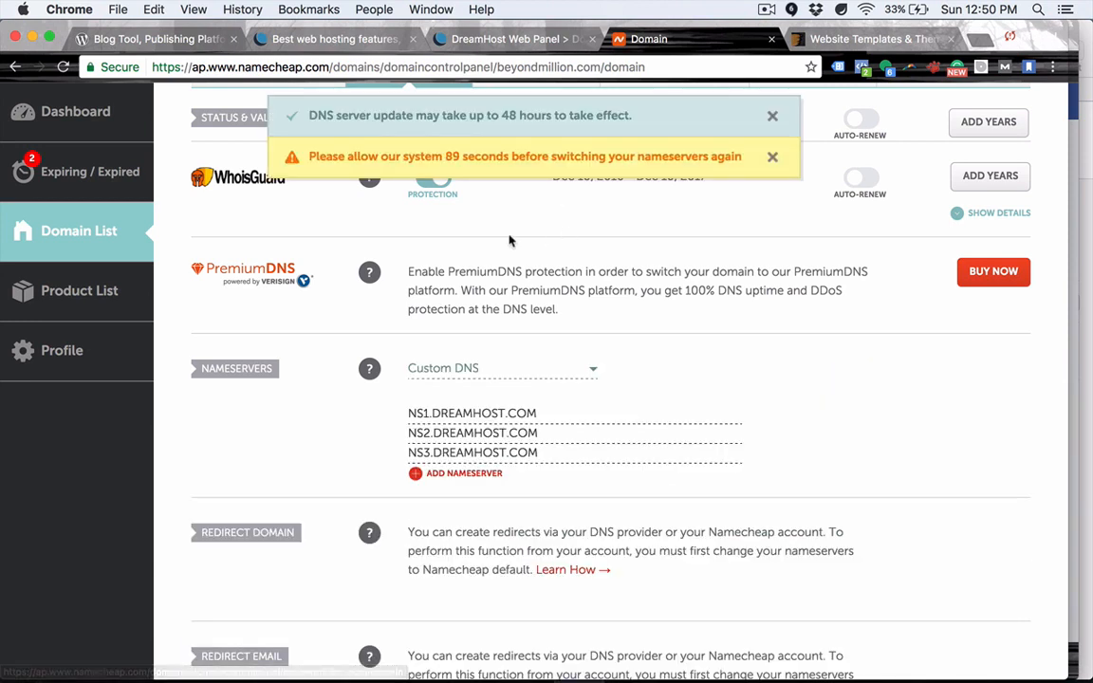
Note the 48-hour propagation time, dismiss the DNS notice, and check DreamHost's domains page.
{"action": "left_click_drag", "start_coordinate": [501, 115], "coordinate": [548, 115]}
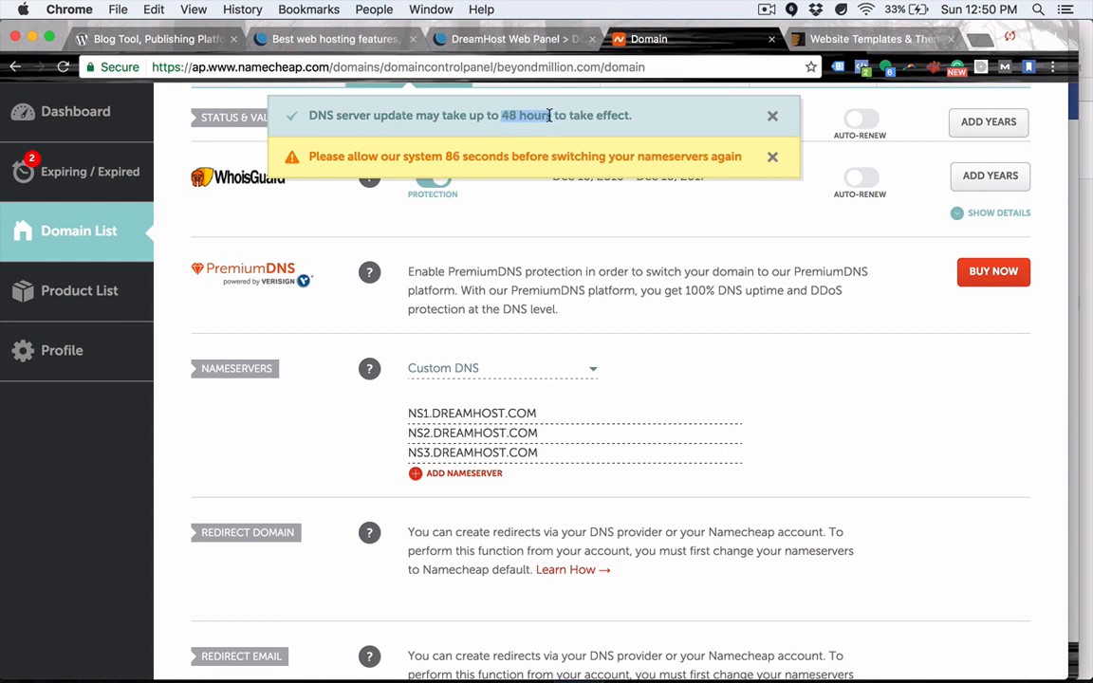
{"action": "left_click", "coordinate": [644, 115]}
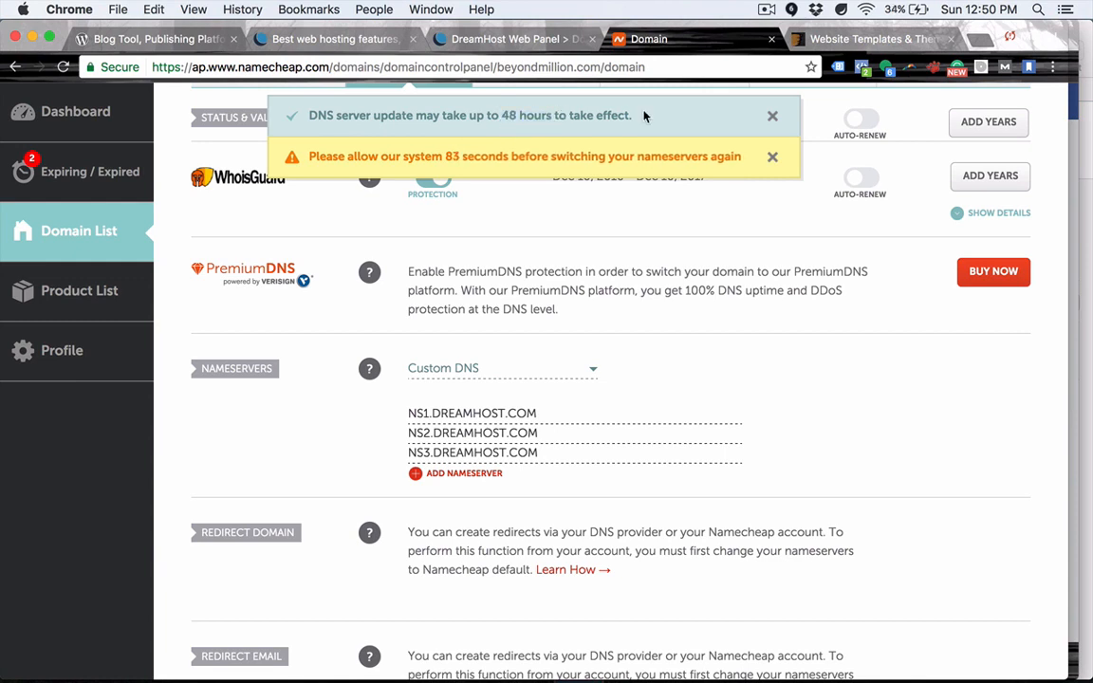
{"action": "left_click", "coordinate": [772, 117]}
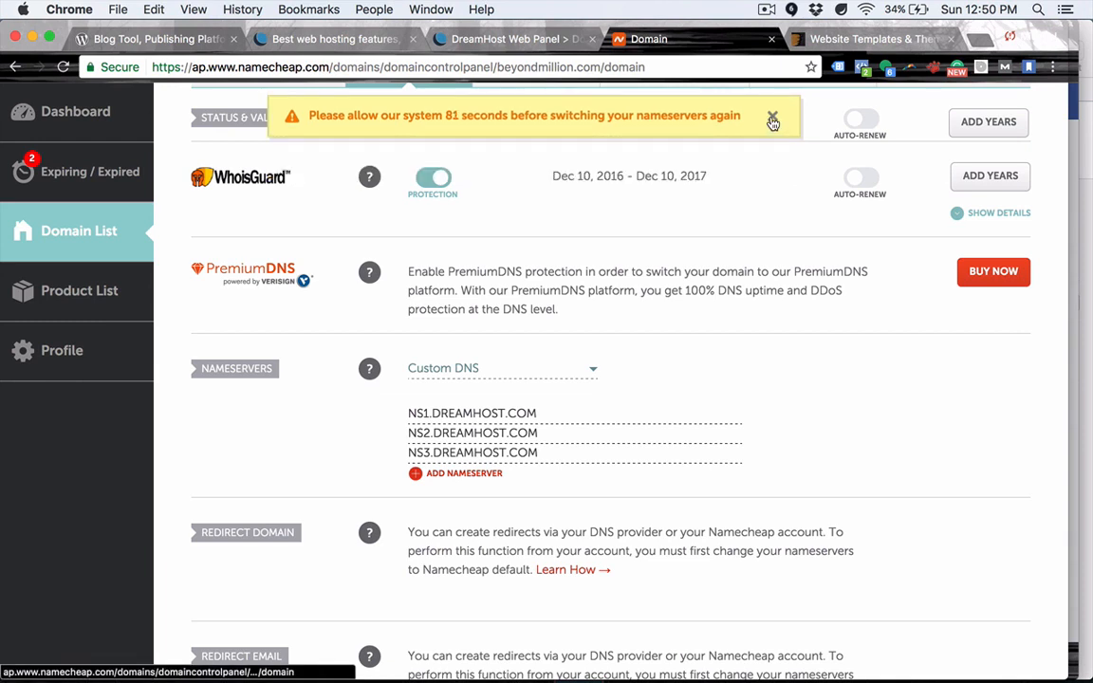
{"action": "left_click", "coordinate": [772, 118]}
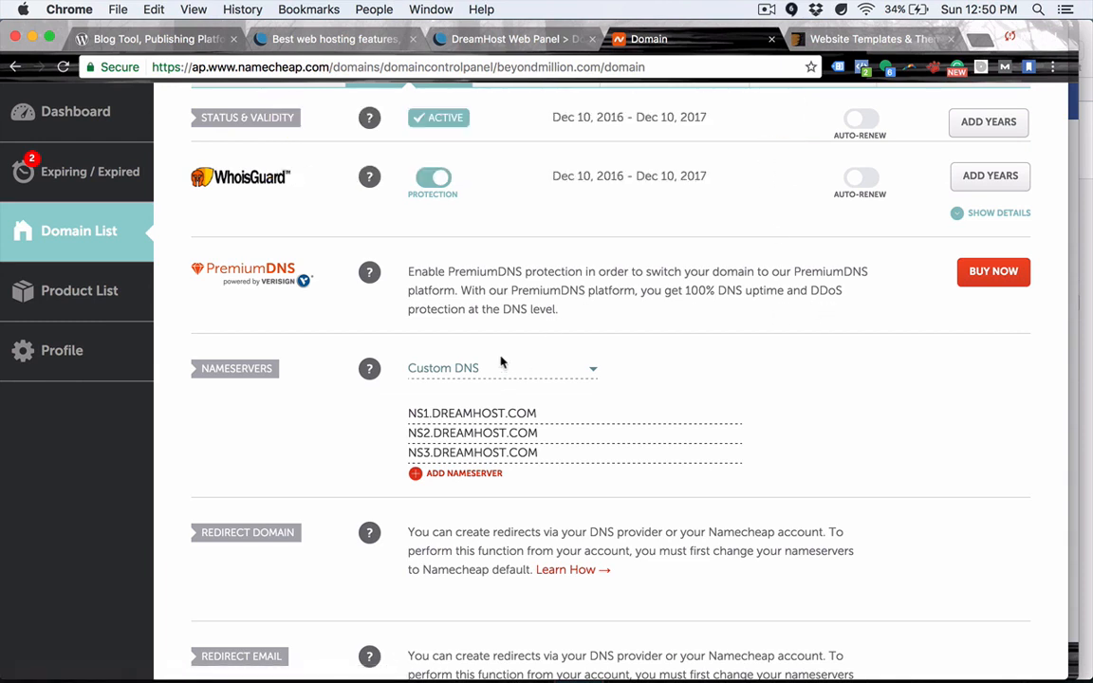
{"action": "left_click", "coordinate": [507, 39]}
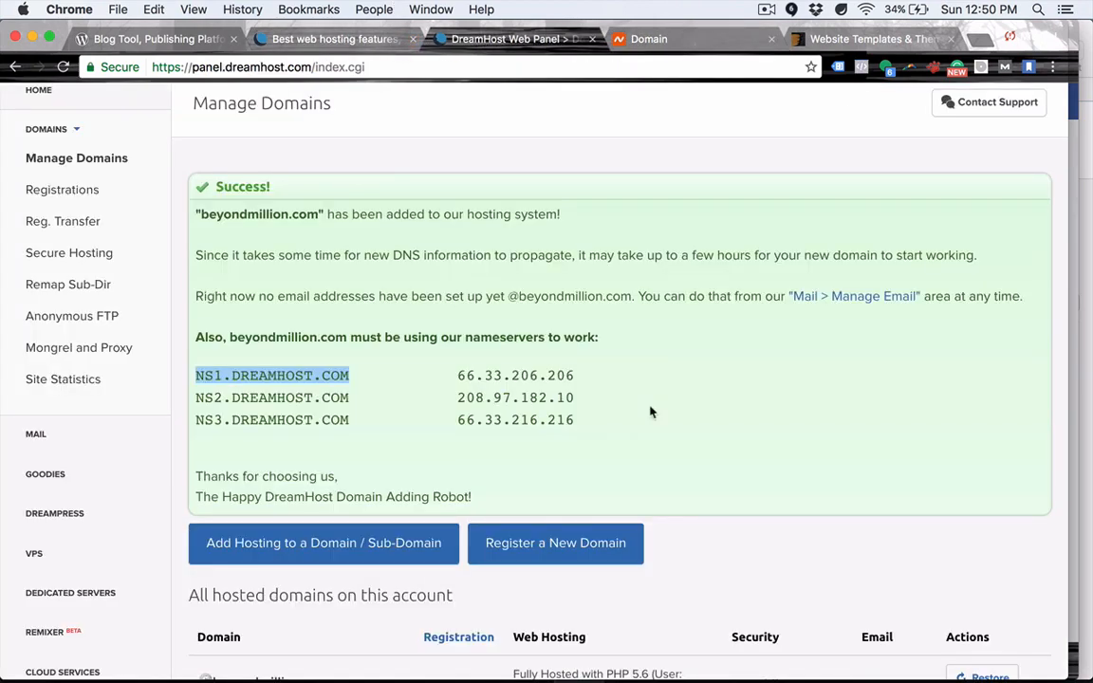
{"action": "left_click", "coordinate": [739, 433]}
{"action": "scroll", "coordinate": [216, 201], "scroll_direction": "up", "scroll_amount": 3}
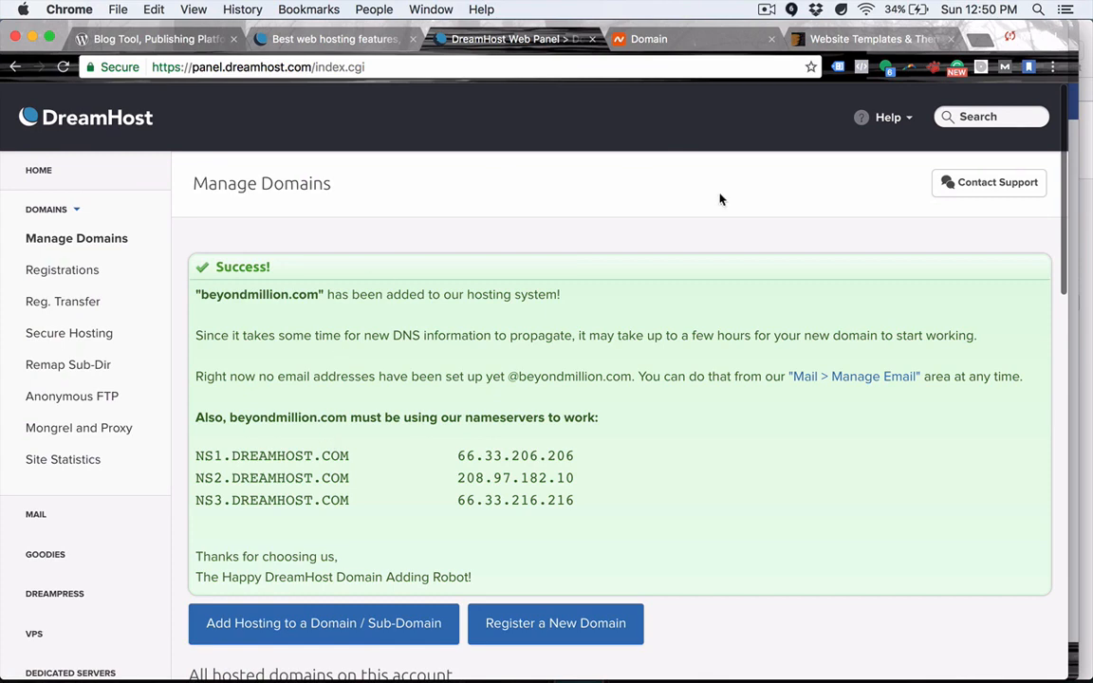
Back on Namecheap, select beyondmillion.com and bring up its context menu.
{"action": "left_click", "coordinate": [651, 39]}
{"action": "scroll", "coordinate": [422, 411], "scroll_direction": "up", "scroll_amount": 2}
{"action": "left_click_drag", "start_coordinate": [242, 126], "coordinate": [435, 135]}
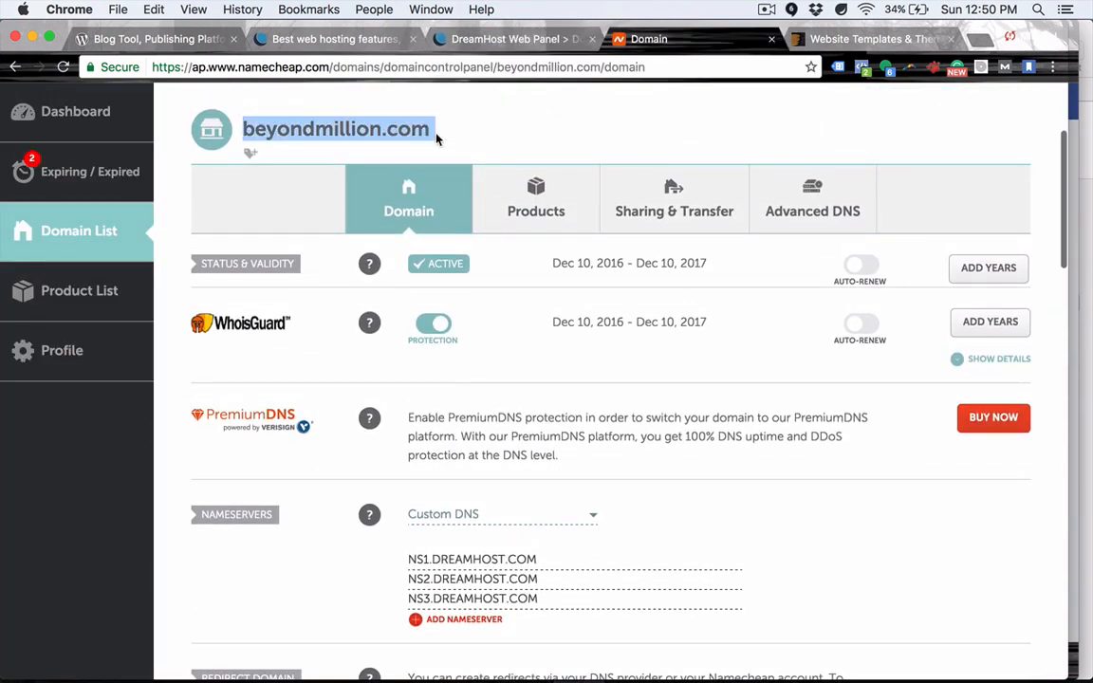
{"action": "right_click", "coordinate": [423, 133]}
Open beyondmillion.com in a new tab, reload the ERR_NAME_NOT_RESOLVED page, and return to DreamHost.
{"action": "left_click", "coordinate": [446, 186]}
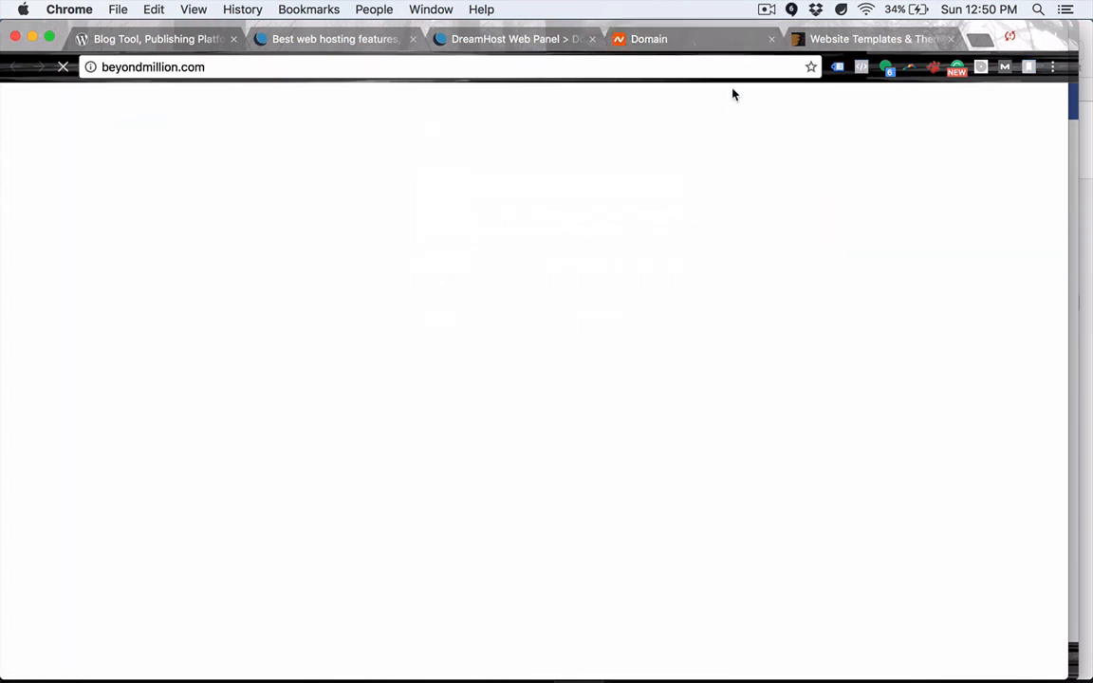
{"action": "left_click", "coordinate": [635, 69]}
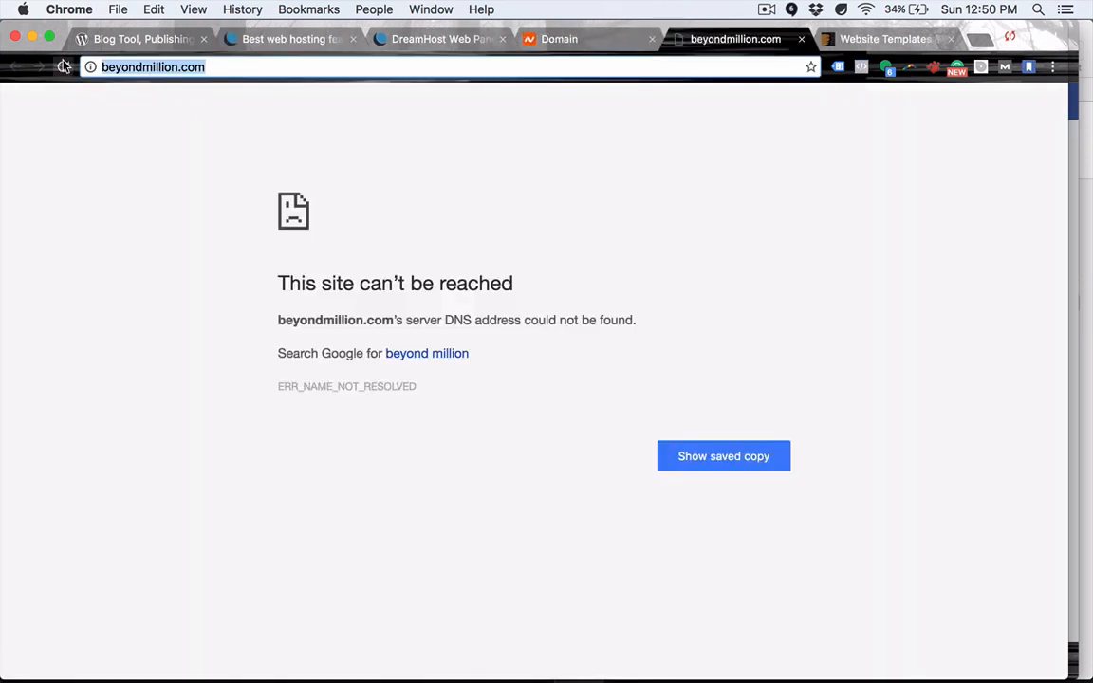
{"action": "key", "text": "Return"}
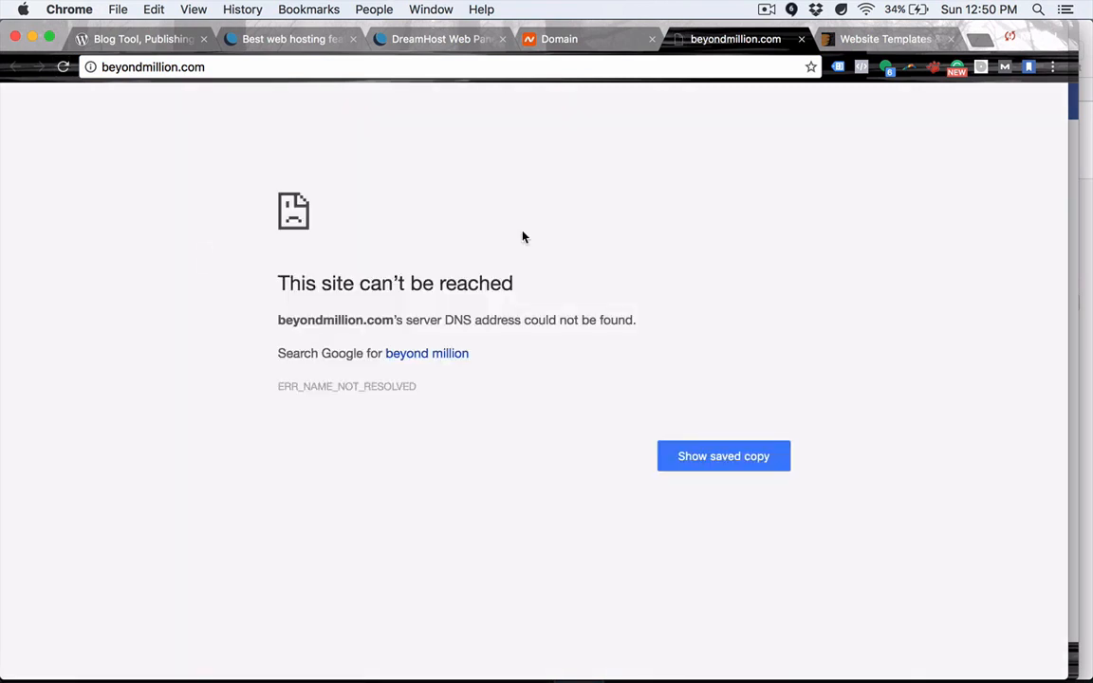
{"action": "left_click", "coordinate": [511, 68]}
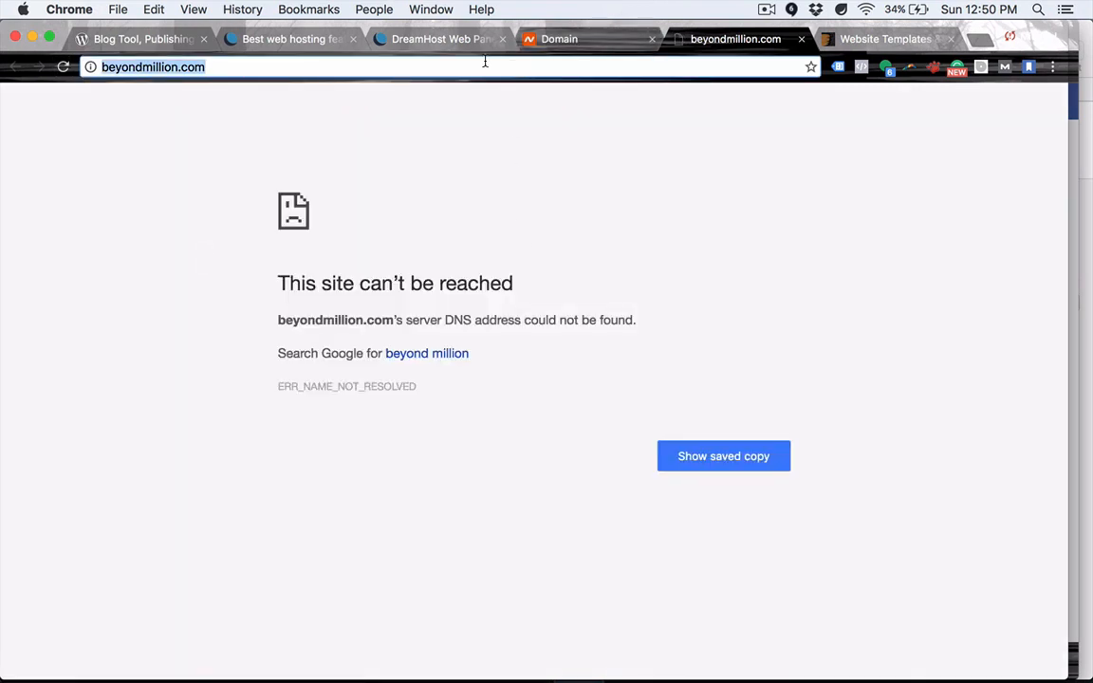
{"action": "left_click", "coordinate": [443, 45]}
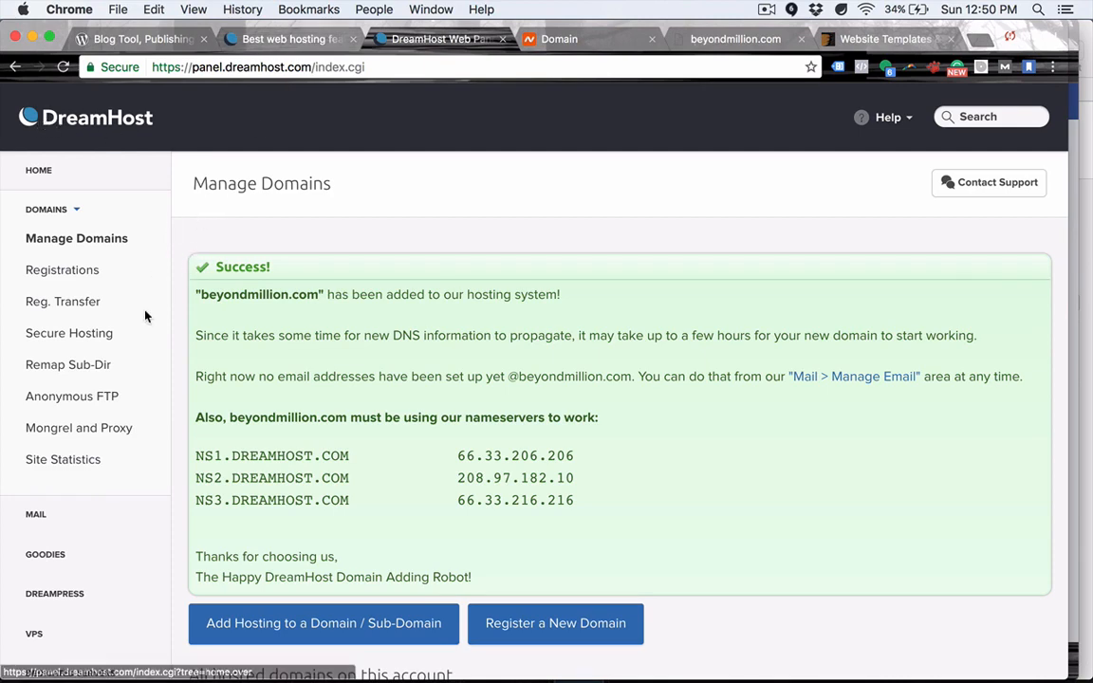
Expand GOODIES in the DreamHost sidebar and go to One-Click Installs.
{"action": "scroll", "coordinate": [146, 317], "scroll_direction": "down", "scroll_amount": 5}
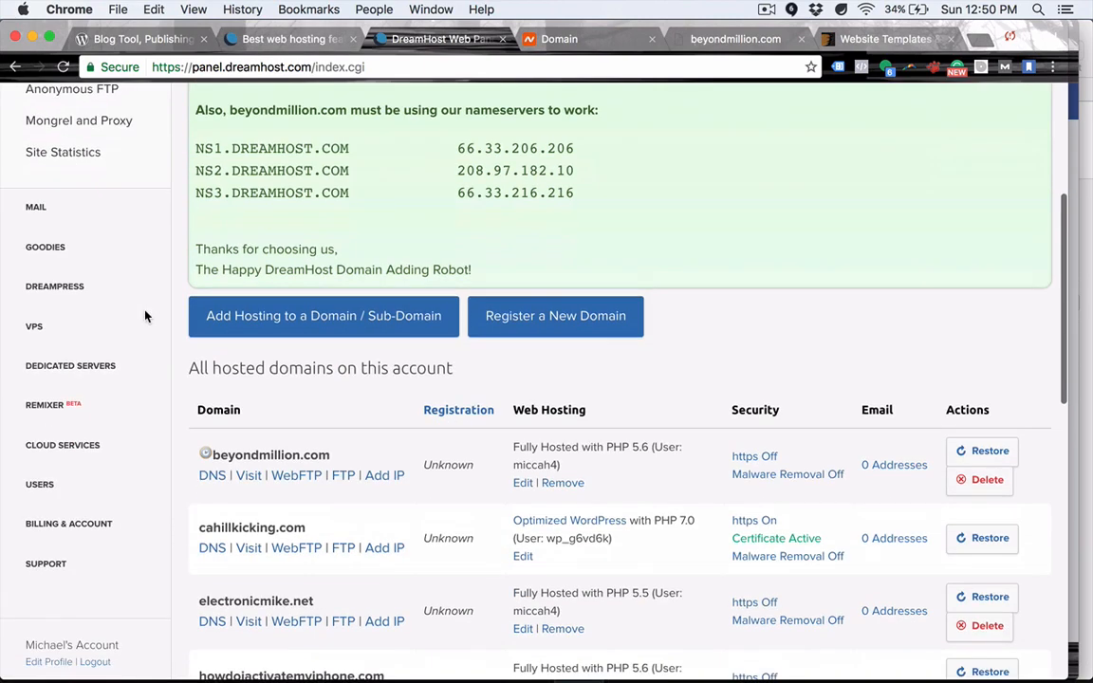
{"action": "left_click", "coordinate": [52, 252]}
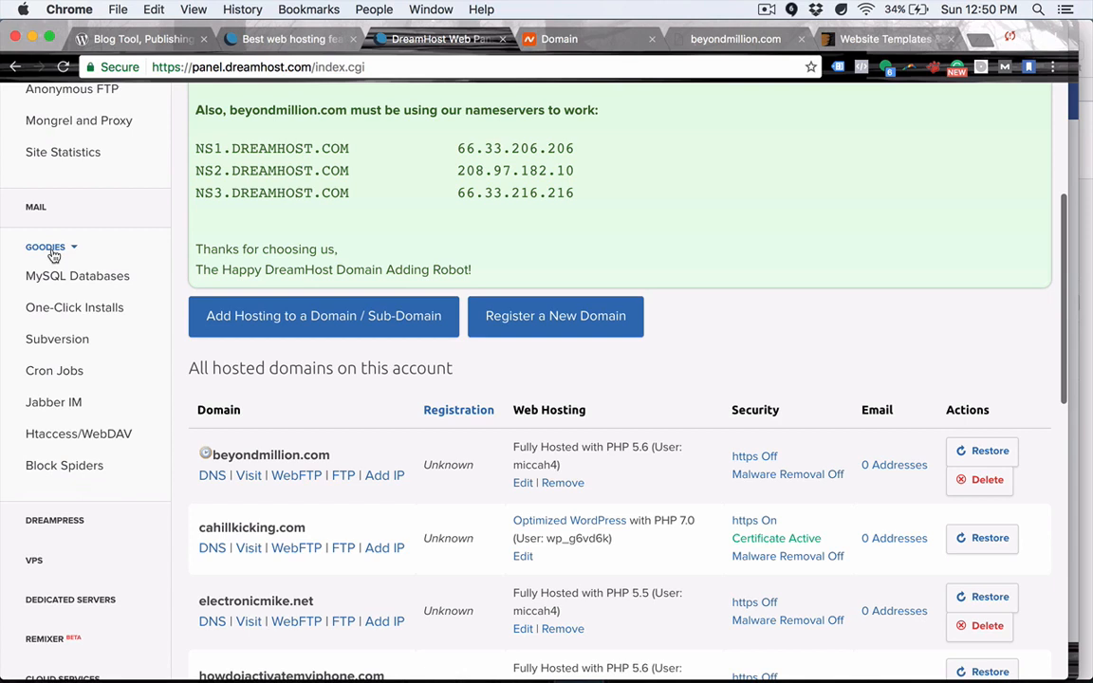
{"action": "left_click", "coordinate": [69, 310]}
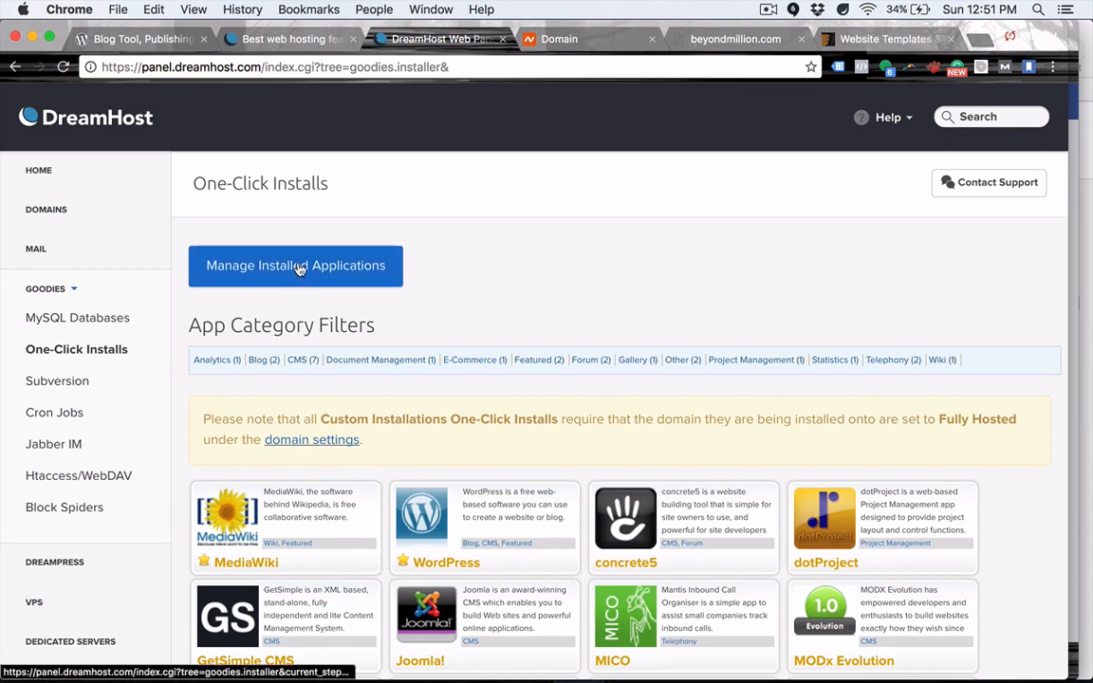
{"action": "scroll", "coordinate": [299, 269], "scroll_direction": "down", "scroll_amount": 3}
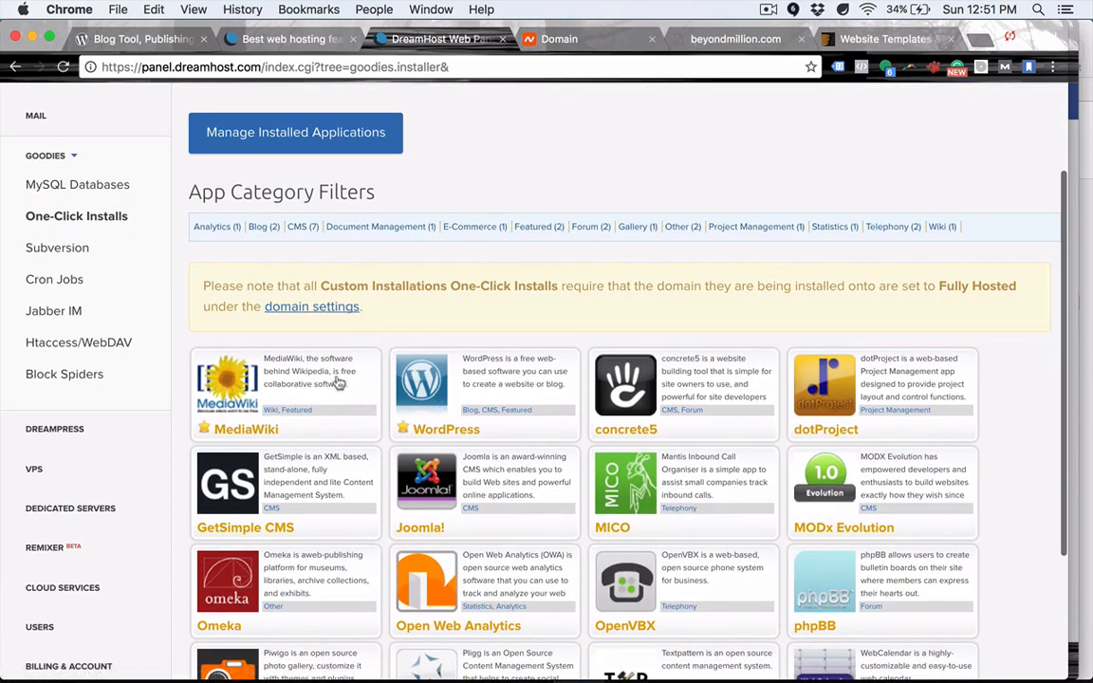
{"action": "left_click", "coordinate": [417, 387]}
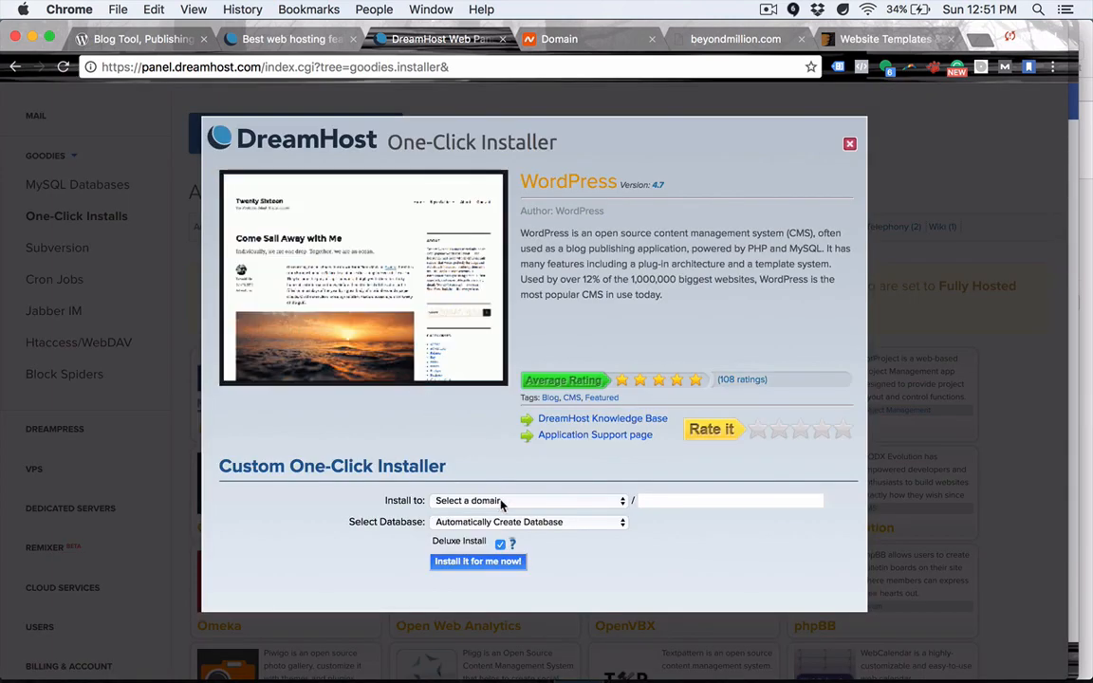
{"action": "left_click", "coordinate": [585, 503]}
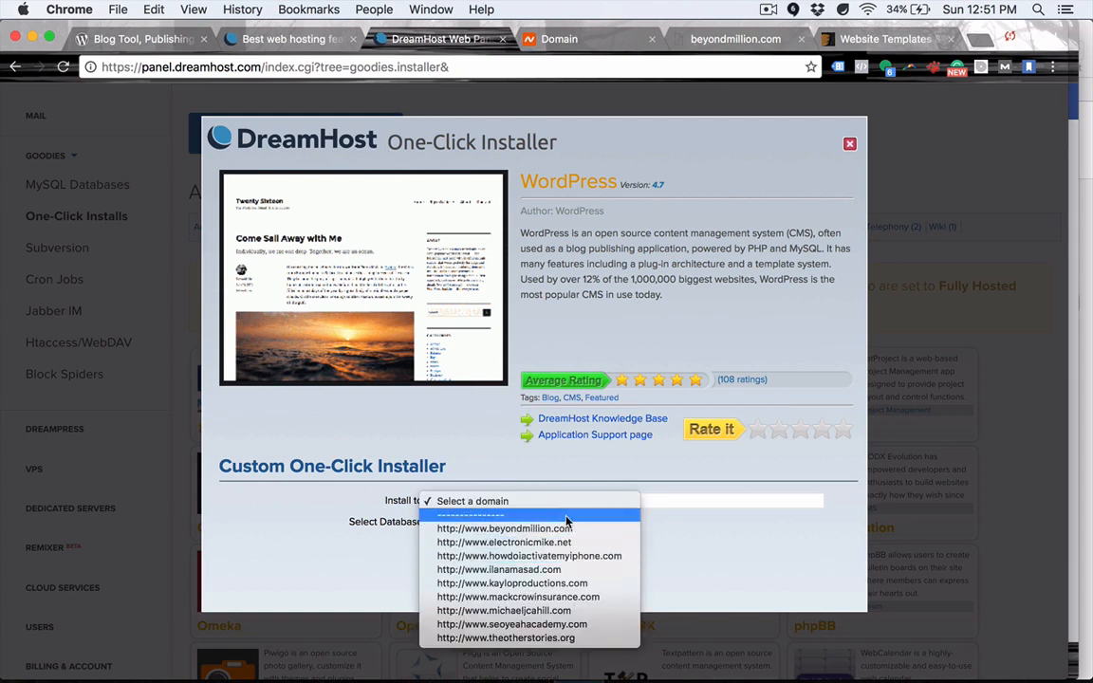
{"action": "left_click", "coordinate": [571, 533]}
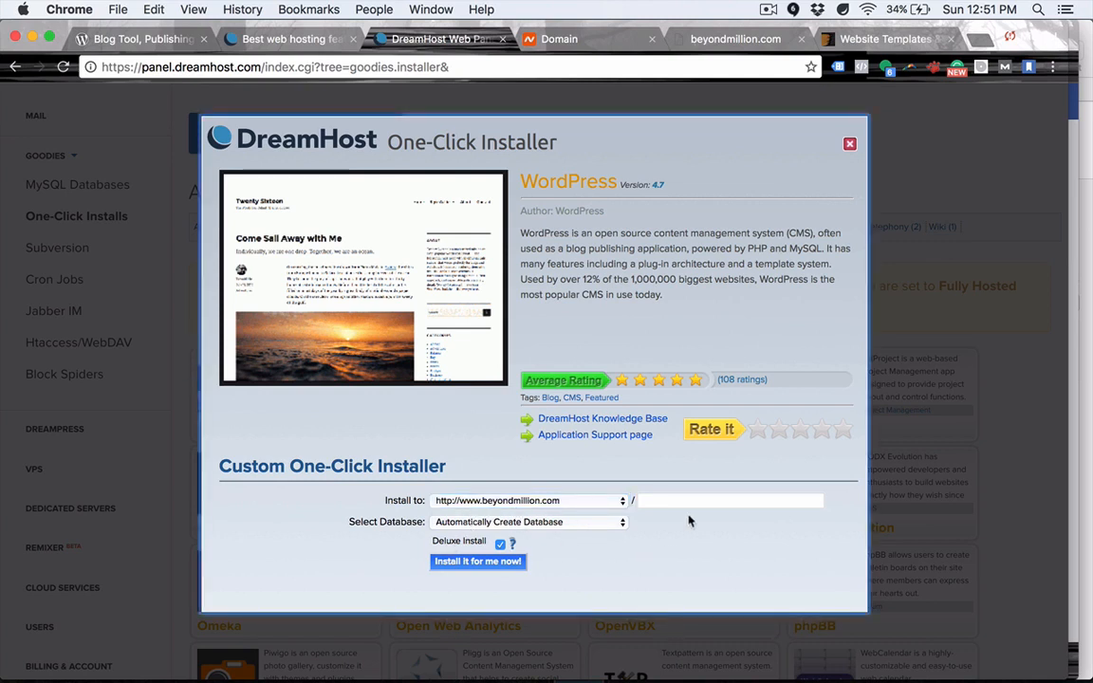
{"action": "mouse_move", "coordinate": [452, 548]}
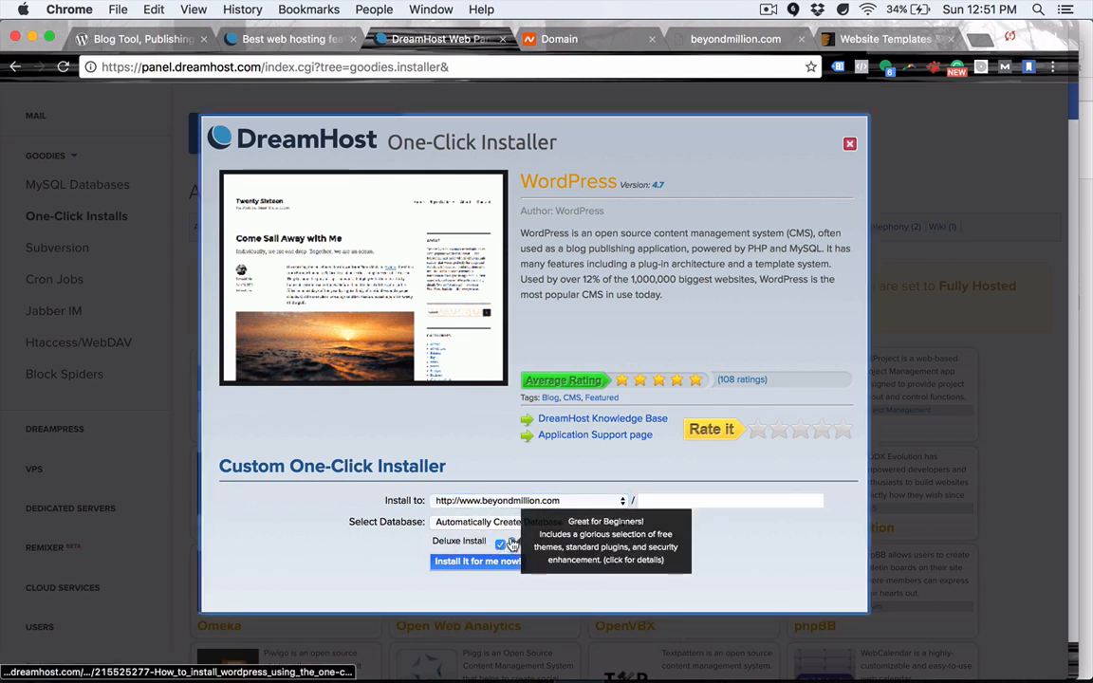
{"action": "left_click", "coordinate": [462, 566]}
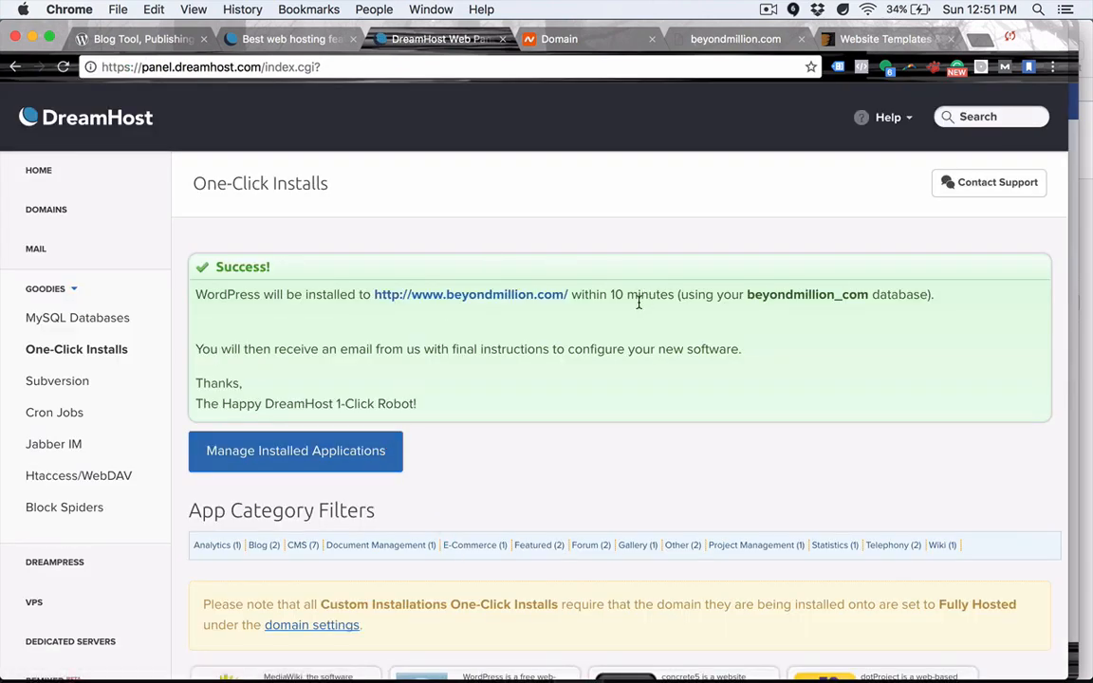
Note the 10-minute install time, then reload beyondmillion.com, which still shows Site Not Found.
{"action": "left_click_drag", "start_coordinate": [608, 293], "coordinate": [673, 298]}
{"action": "left_click", "coordinate": [629, 293]}
{"action": "left_click_drag", "start_coordinate": [612, 292], "coordinate": [675, 296]}
{"action": "left_click", "coordinate": [674, 297]}
{"action": "left_click", "coordinate": [669, 37]}
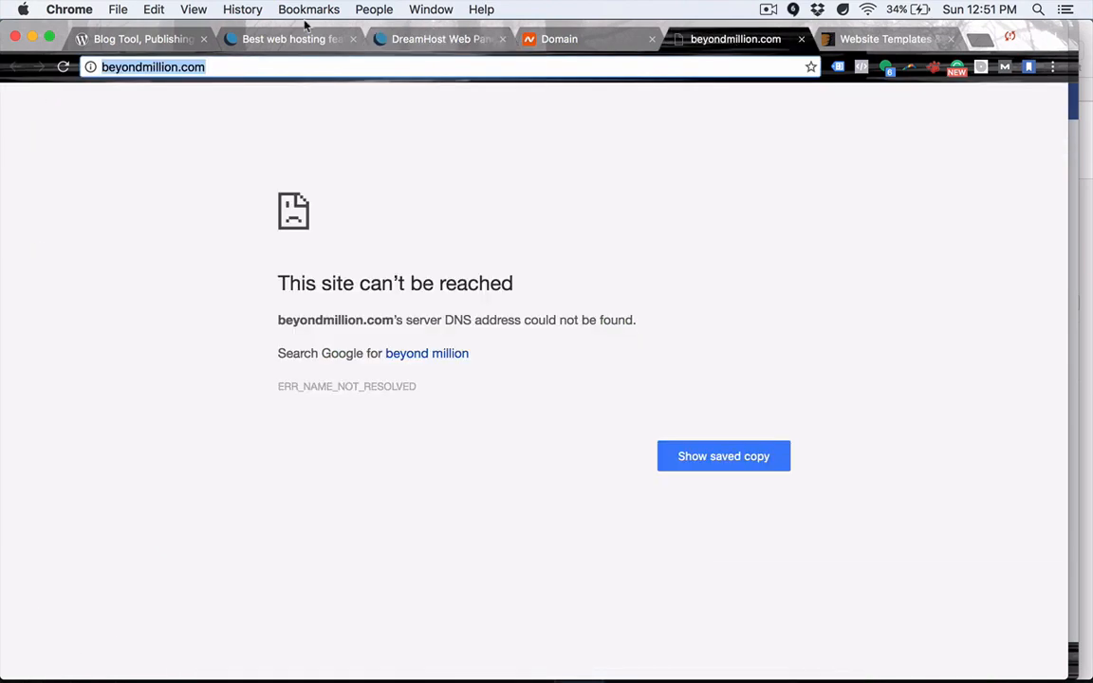
{"action": "left_click", "coordinate": [67, 67]}
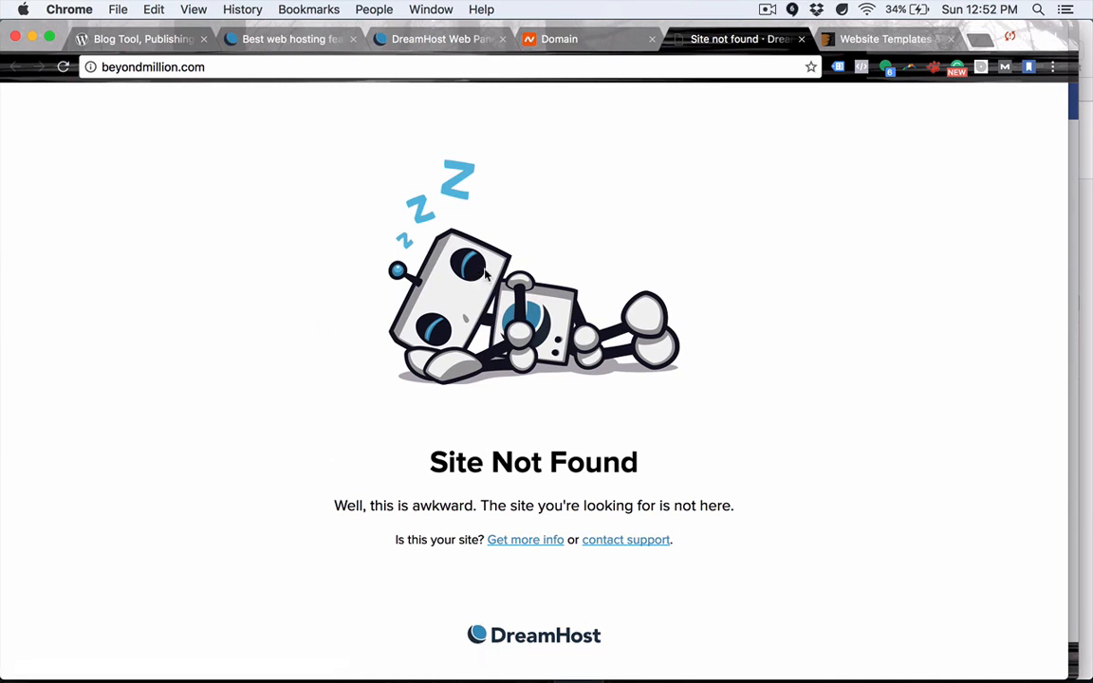
Check the DreamHost tabs and the site again, then open a new tab for the password-reset link.
{"action": "left_click", "coordinate": [417, 39]}
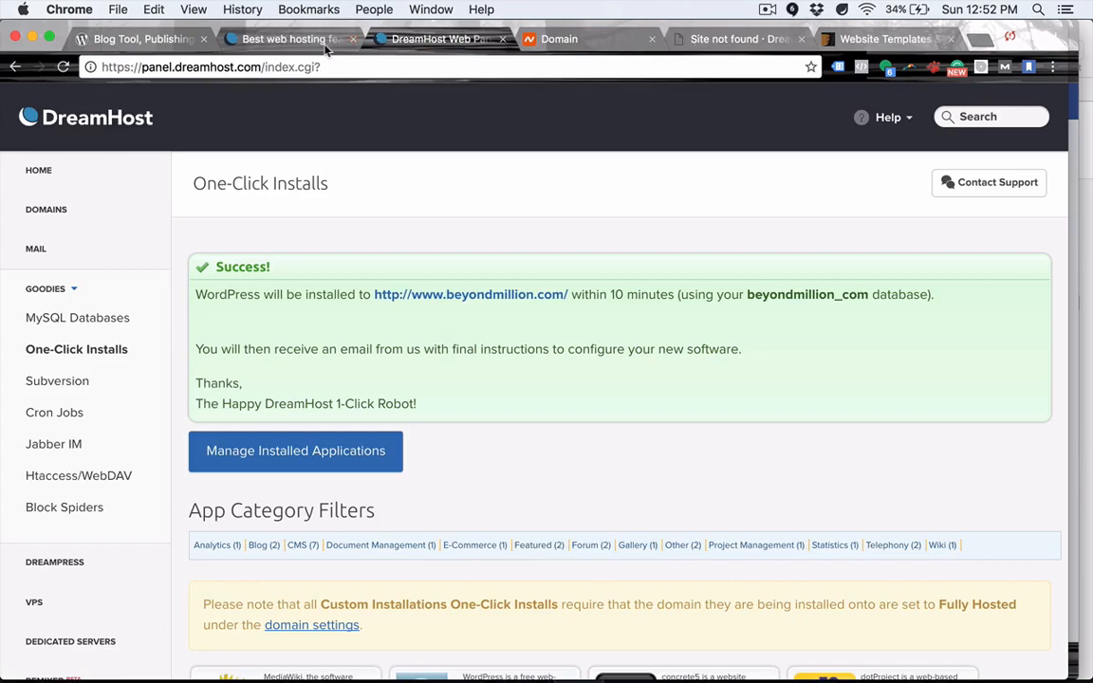
{"action": "left_click", "coordinate": [276, 39]}
{"action": "left_click", "coordinate": [428, 40]}
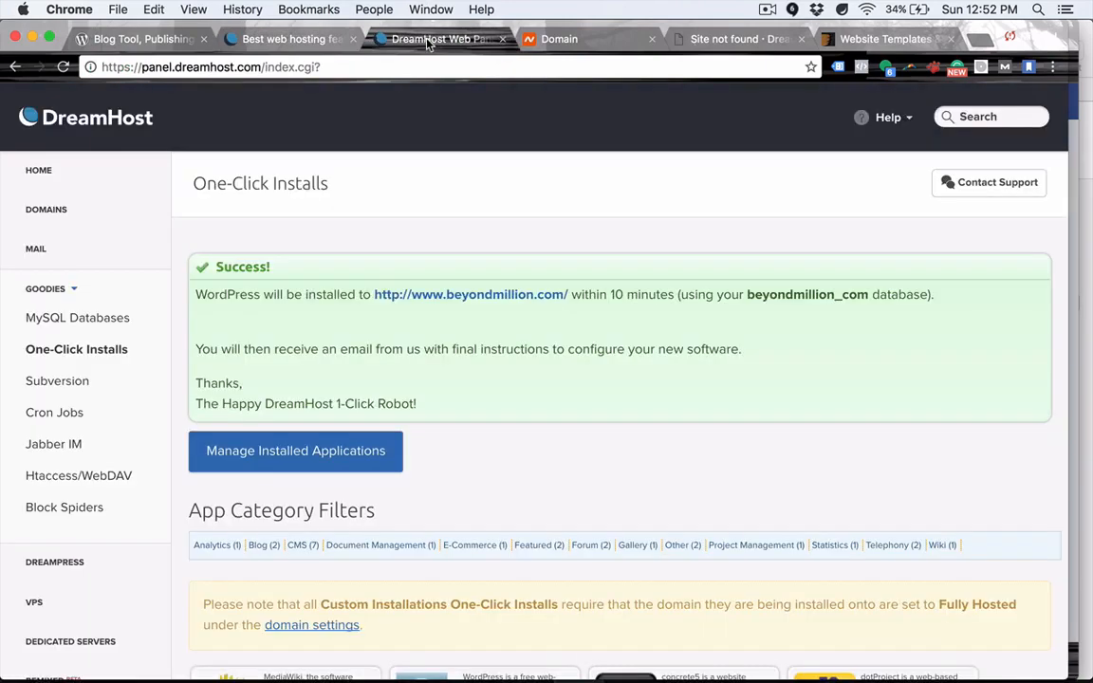
{"action": "left_click", "coordinate": [721, 39]}
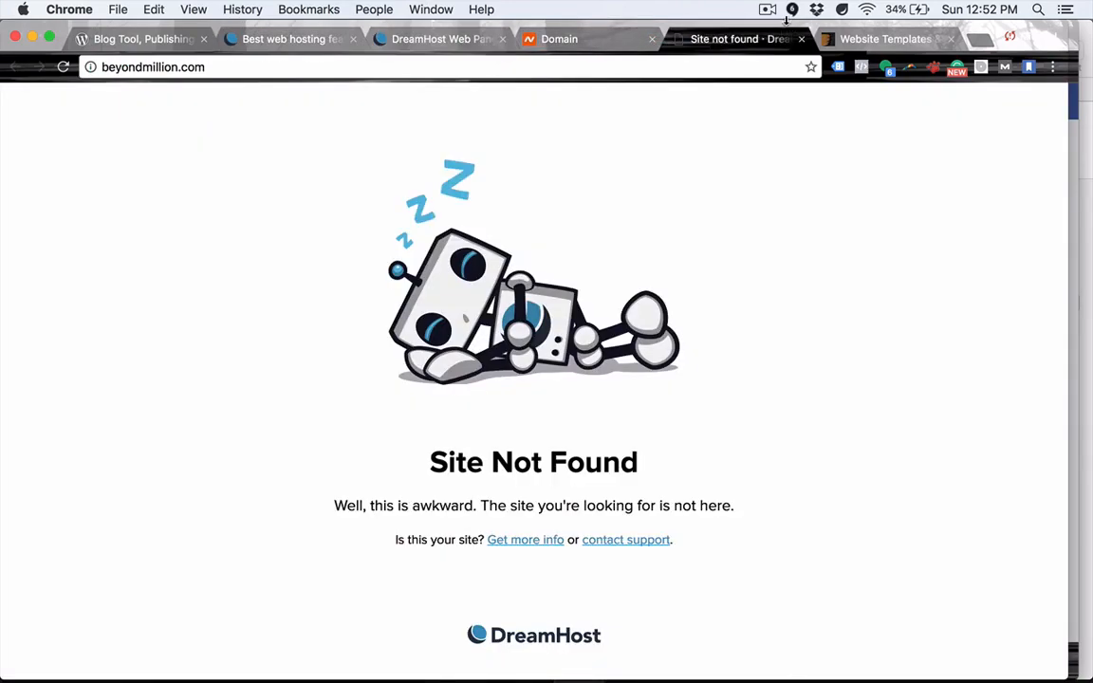
{"action": "left_click", "coordinate": [768, 13]}
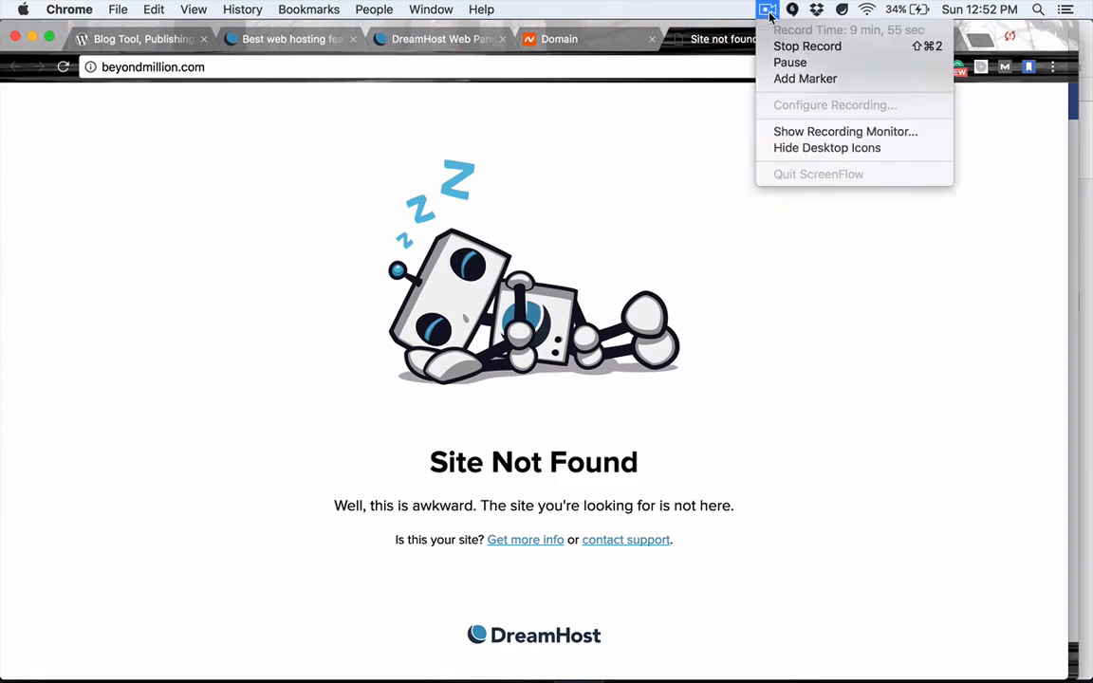
{"action": "left_click", "coordinate": [798, 61]}
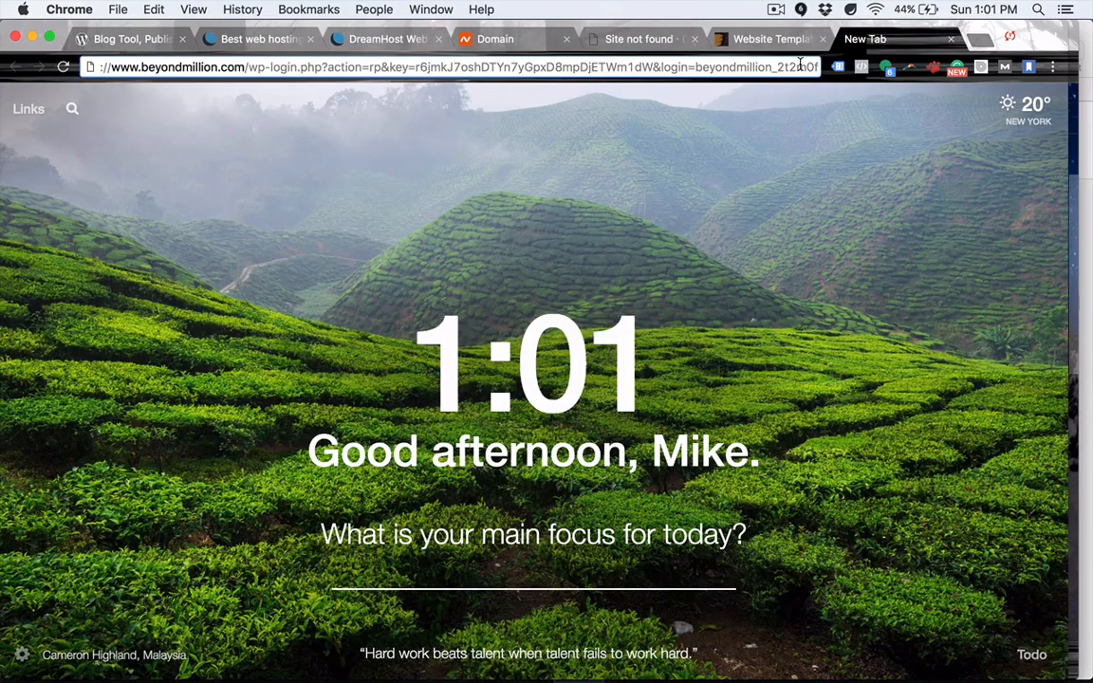
Load the WordPress password-reset page for beyondmillion.com.
{"action": "left_click", "coordinate": [776, 10]}
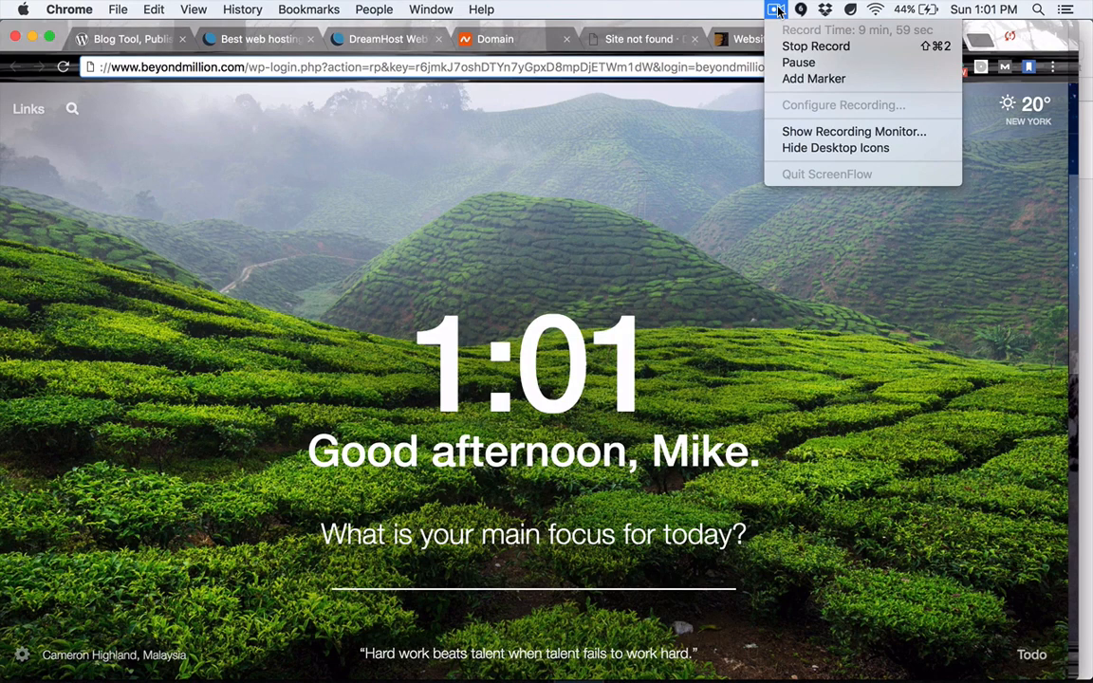
{"action": "left_click", "coordinate": [777, 10]}
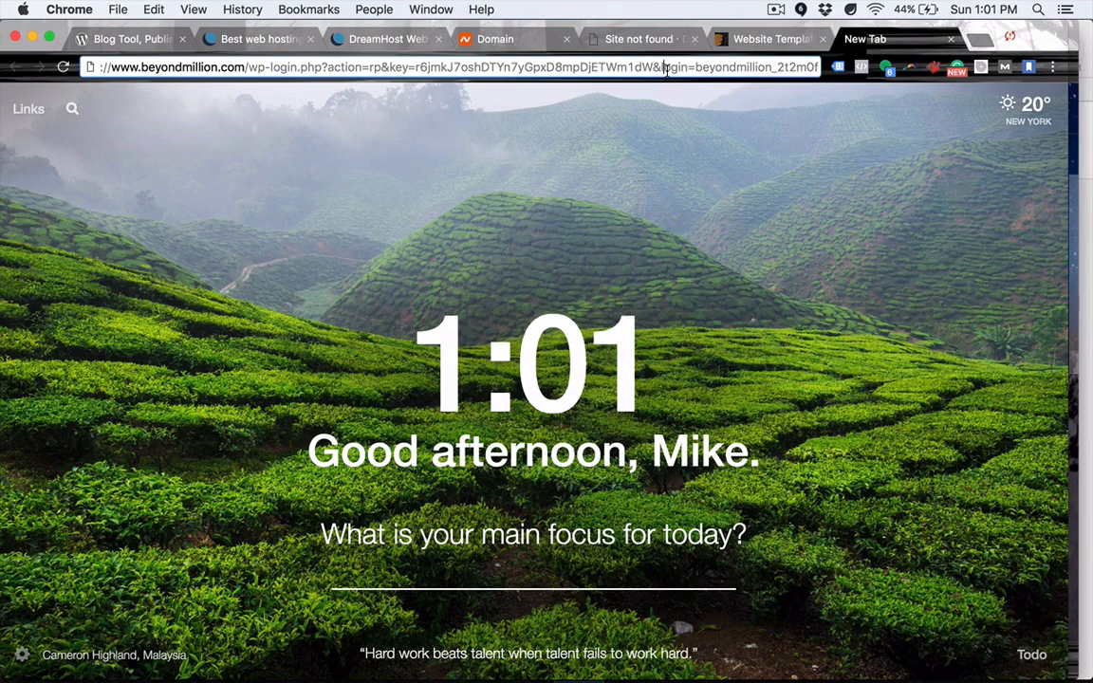
{"action": "key", "text": "Return"}
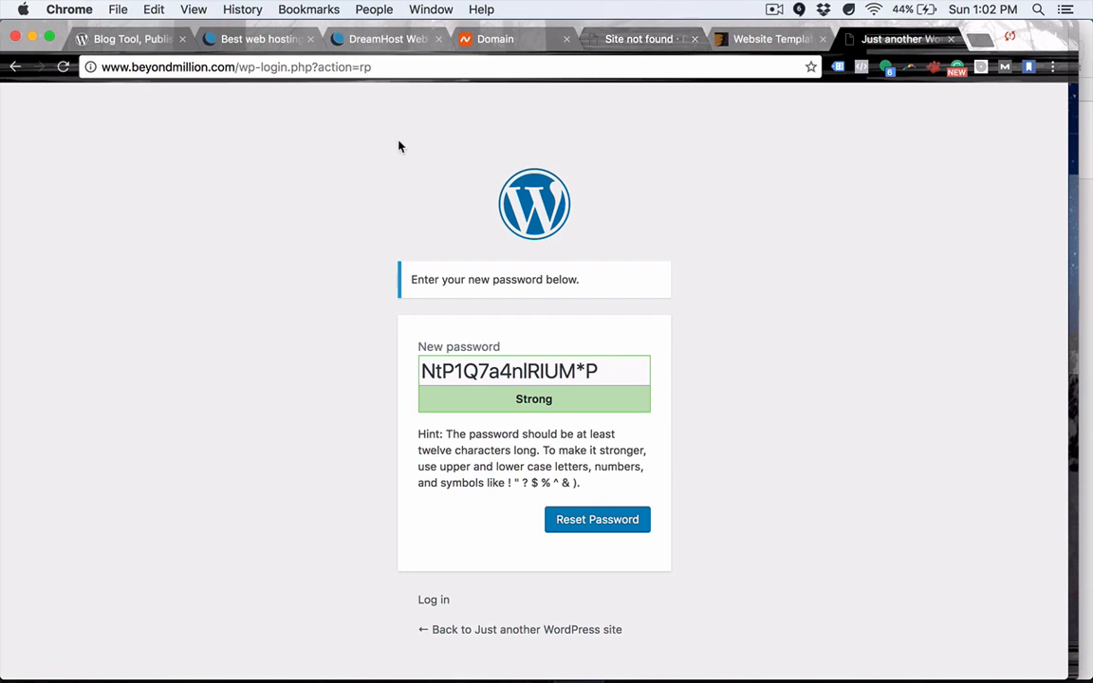
Copy the suggested strong password and save it as the account's new password.
{"action": "double_click", "coordinate": [510, 370]}
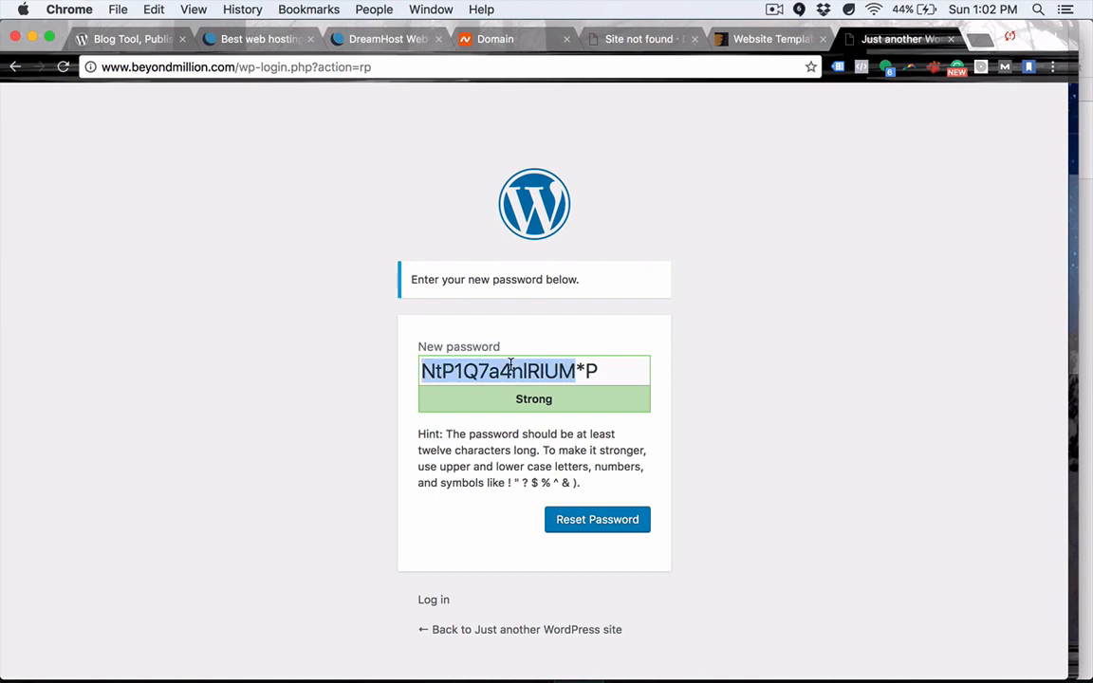
{"action": "triple_click", "coordinate": [599, 372]}
{"action": "left_click", "coordinate": [726, 426]}
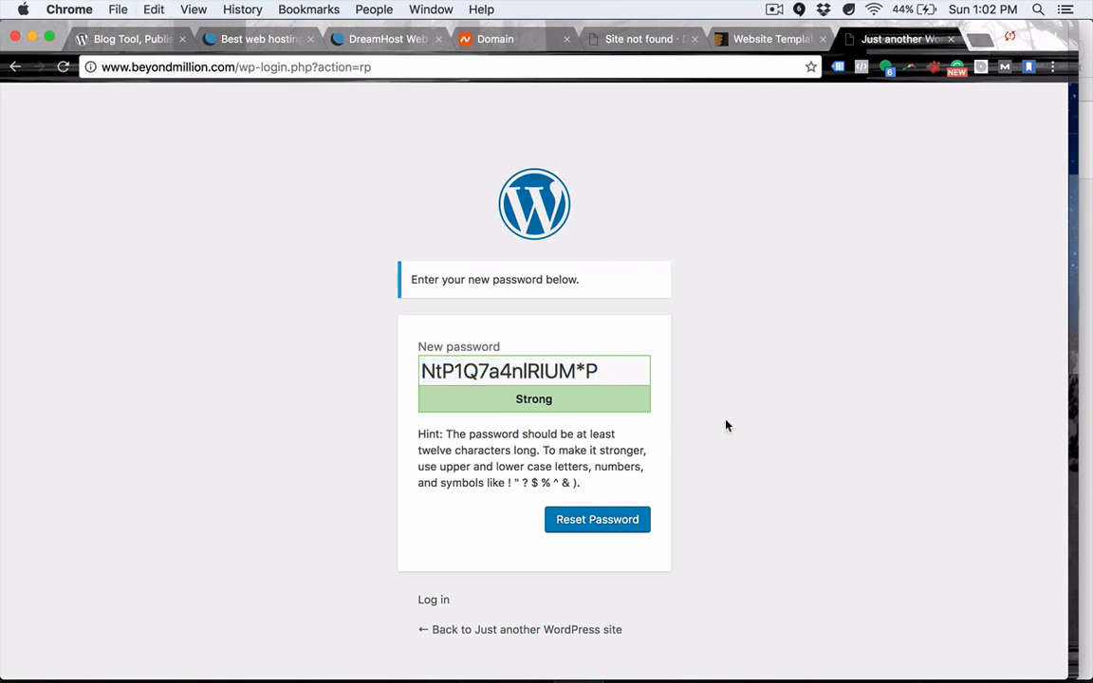
{"action": "left_click", "coordinate": [598, 521]}
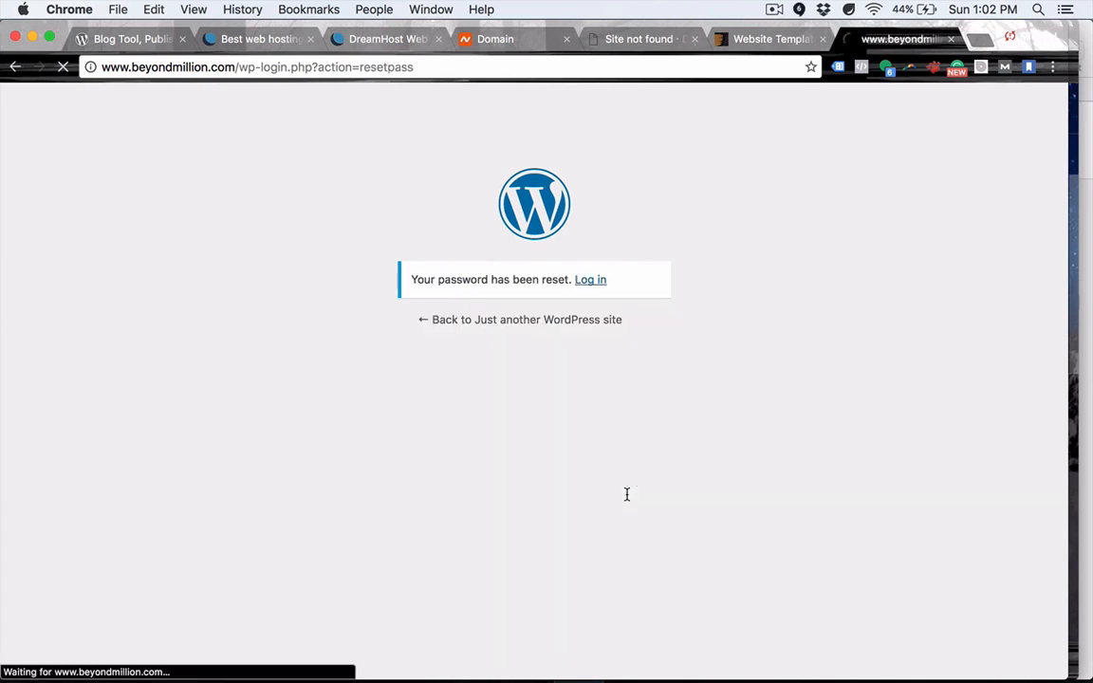
Log in with the account e-mail and pasted password, then visit the live beyondmillion.com site.
{"action": "left_click", "coordinate": [590, 283]}
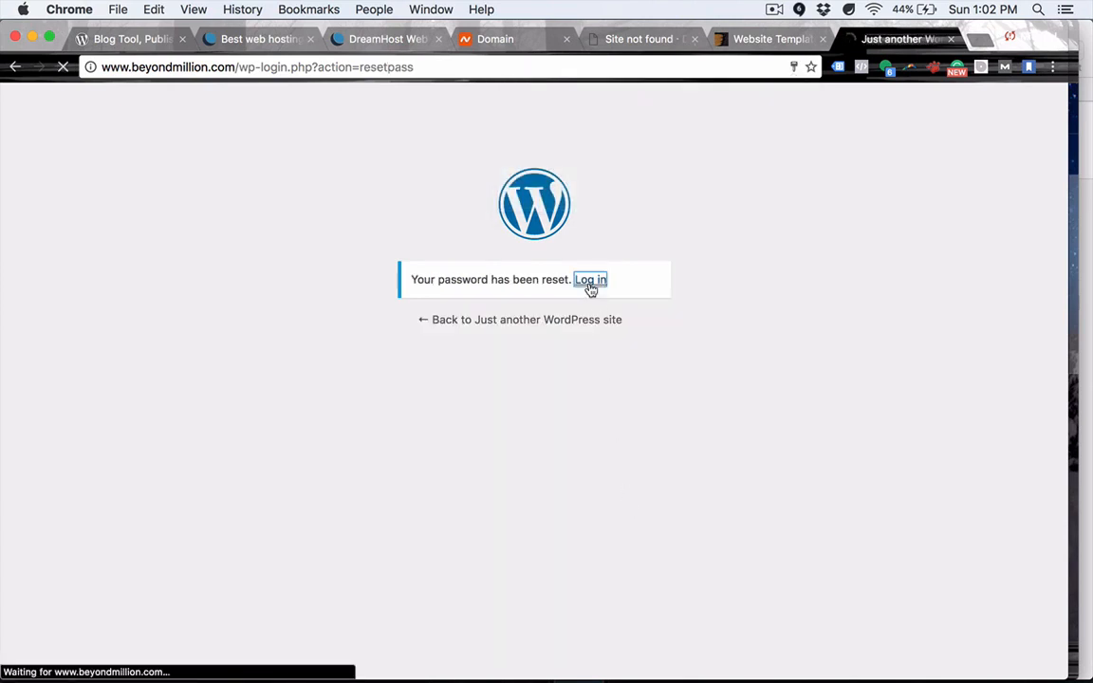
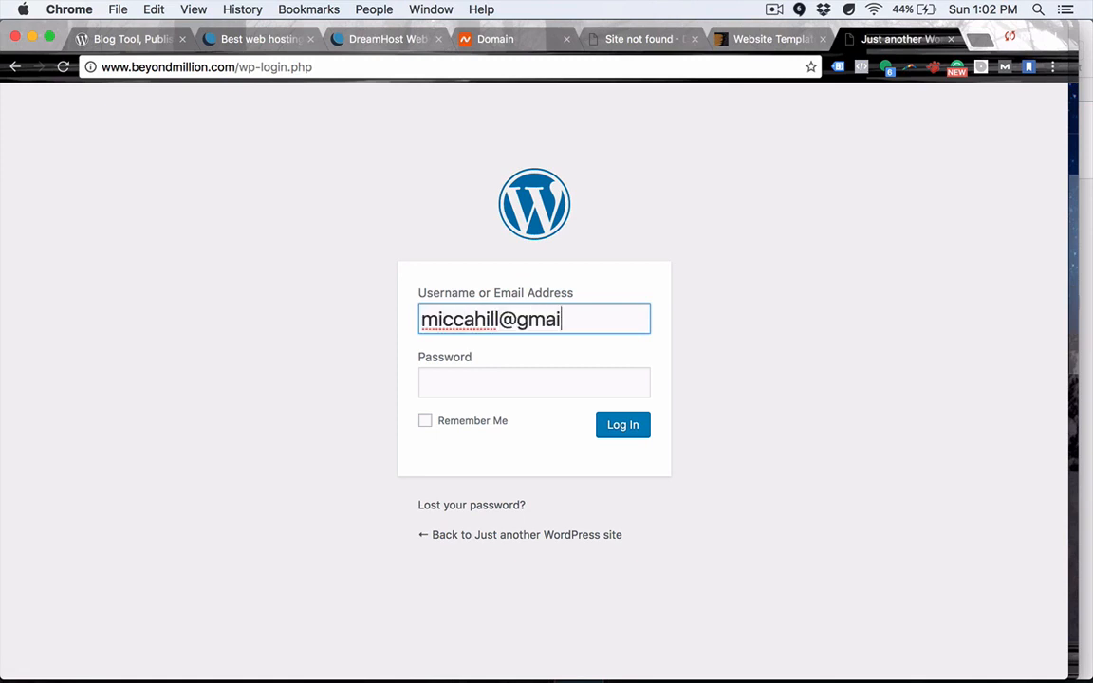
{"action": "key", "text": "Tab"}
{"action": "key", "text": "super+v"}
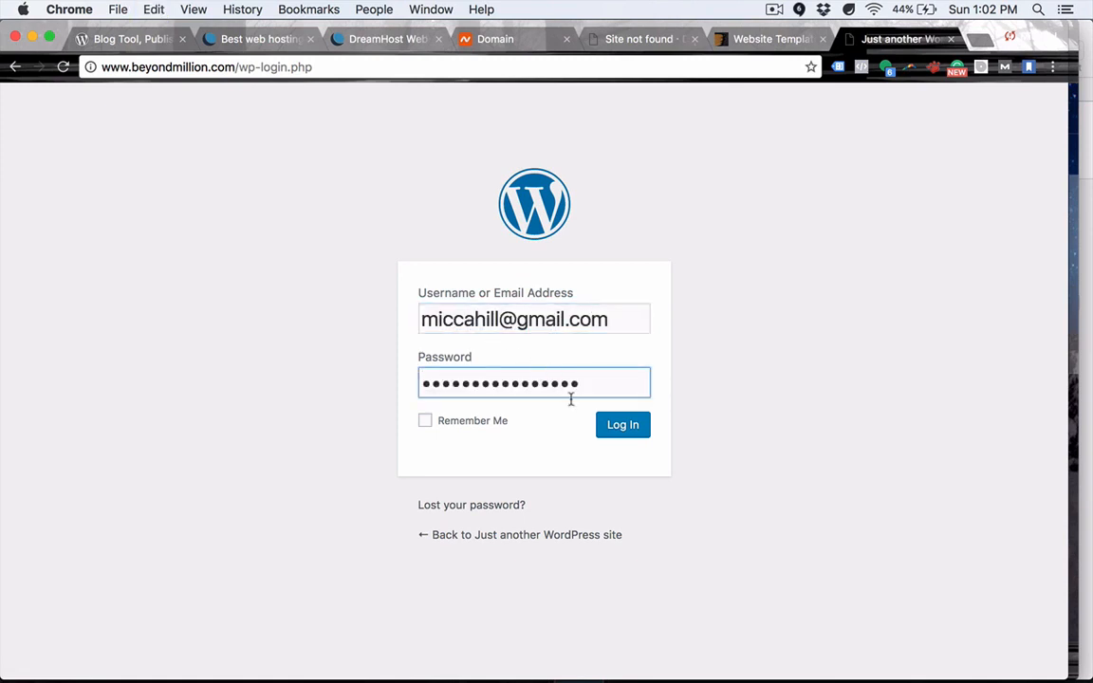
{"action": "left_click", "coordinate": [630, 430]}
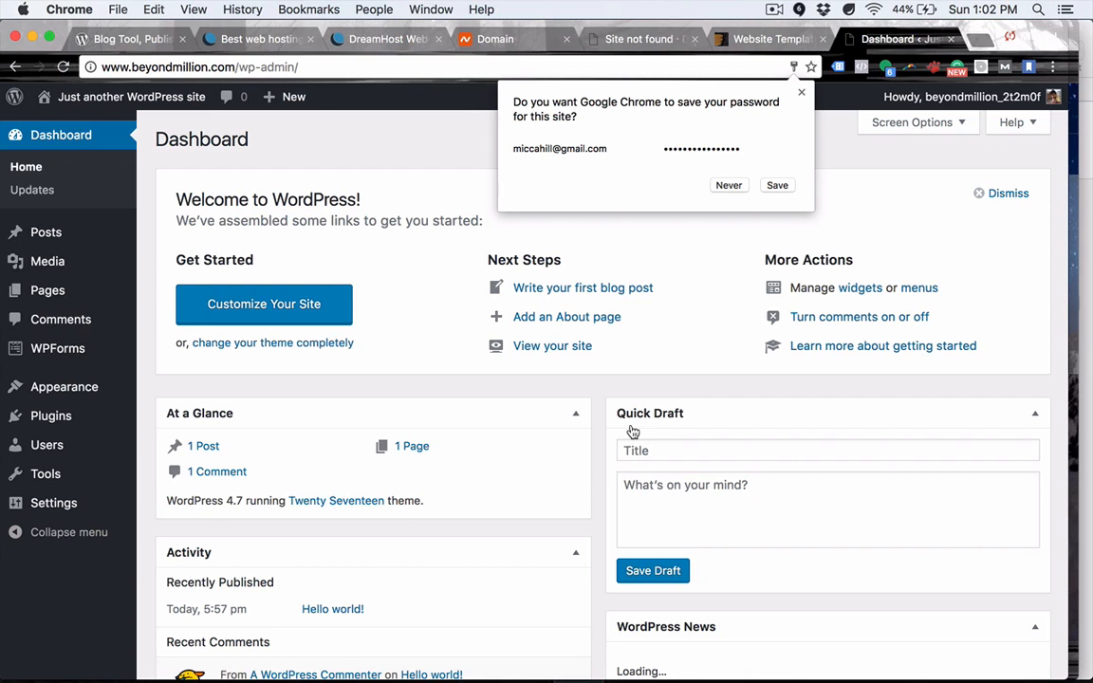
{"action": "mouse_move", "coordinate": [121, 100]}
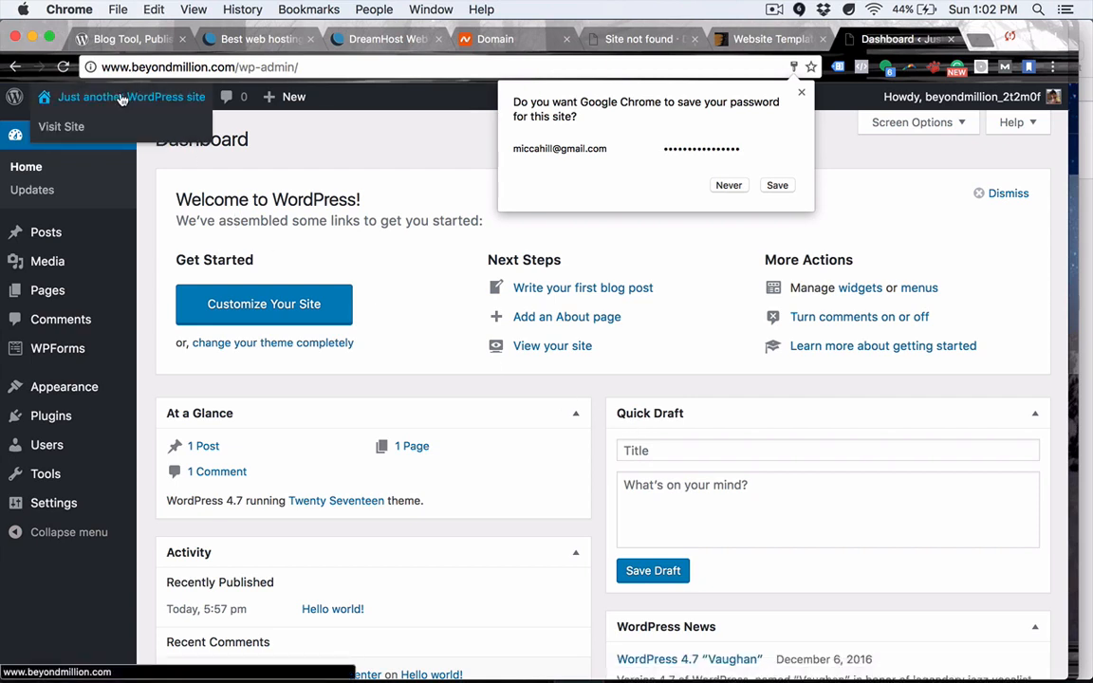
{"action": "left_click", "coordinate": [61, 129]}
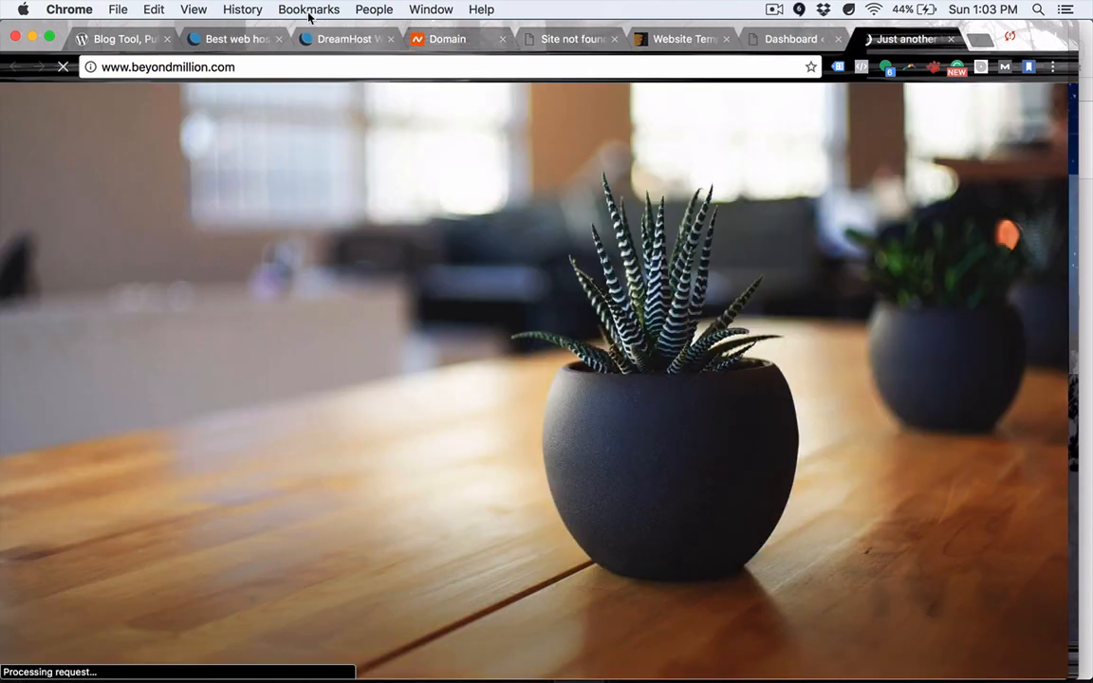
{"action": "scroll", "coordinate": [453, 383], "scroll_direction": "down", "scroll_amount": 5}
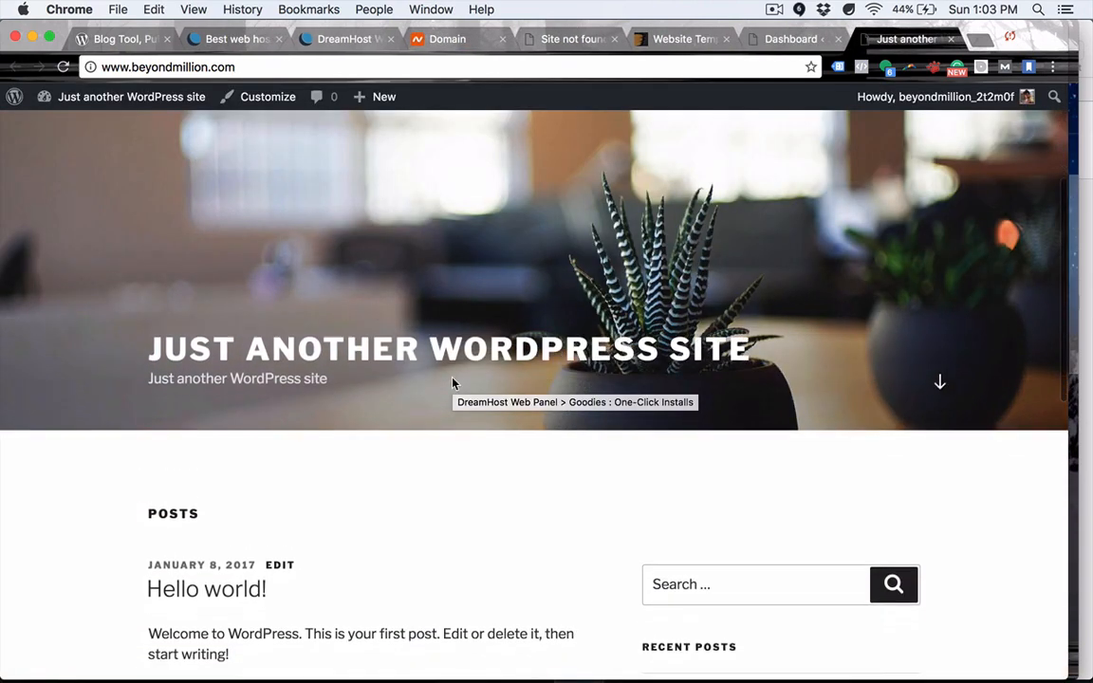
{"action": "scroll", "coordinate": [629, 370], "scroll_direction": "down", "scroll_amount": 10}
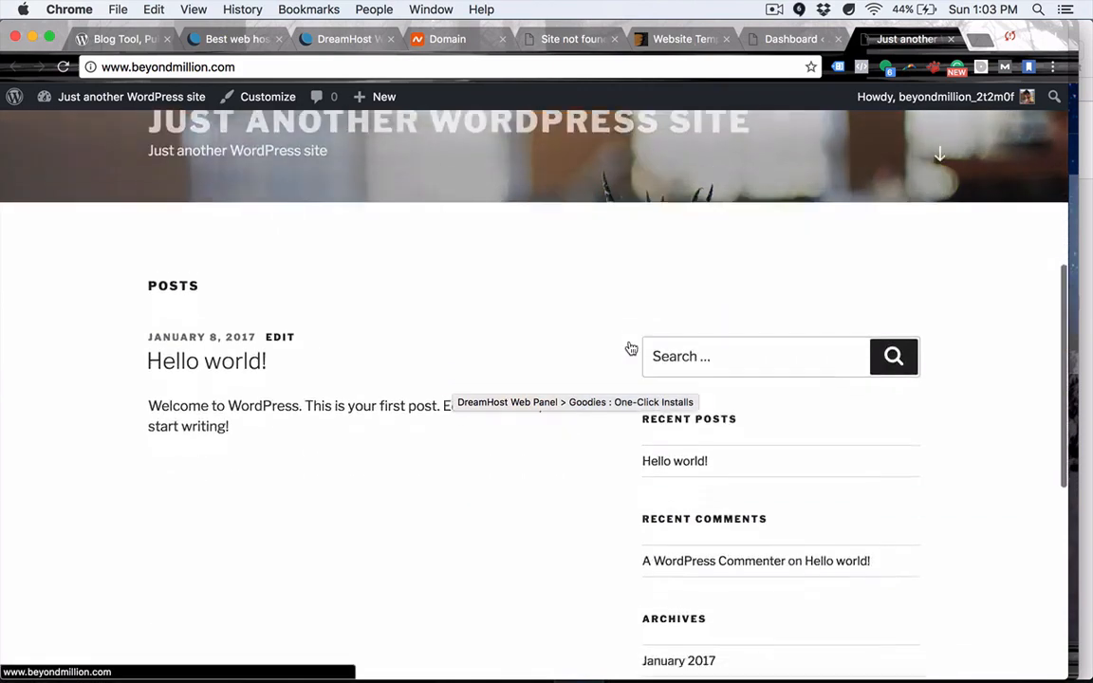
{"action": "scroll", "coordinate": [622, 360], "scroll_direction": "down", "scroll_amount": 3}
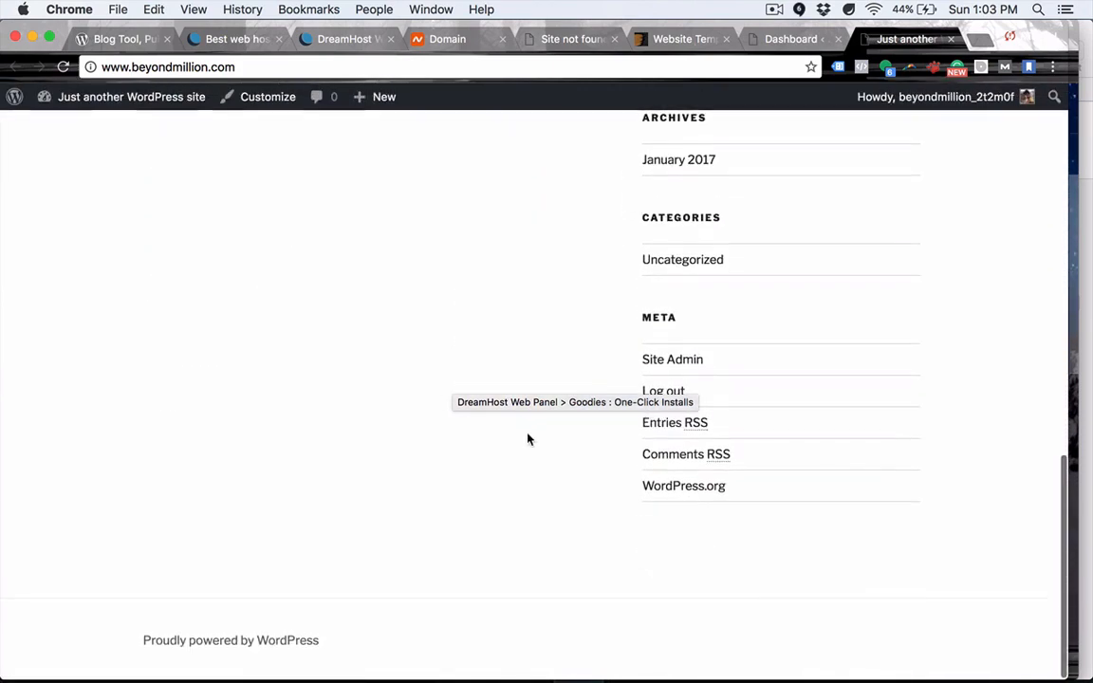
{"action": "scroll", "coordinate": [530, 439], "scroll_direction": "up", "scroll_amount": 15}
{"action": "scroll", "coordinate": [529, 439], "scroll_direction": "up", "scroll_amount": 3}
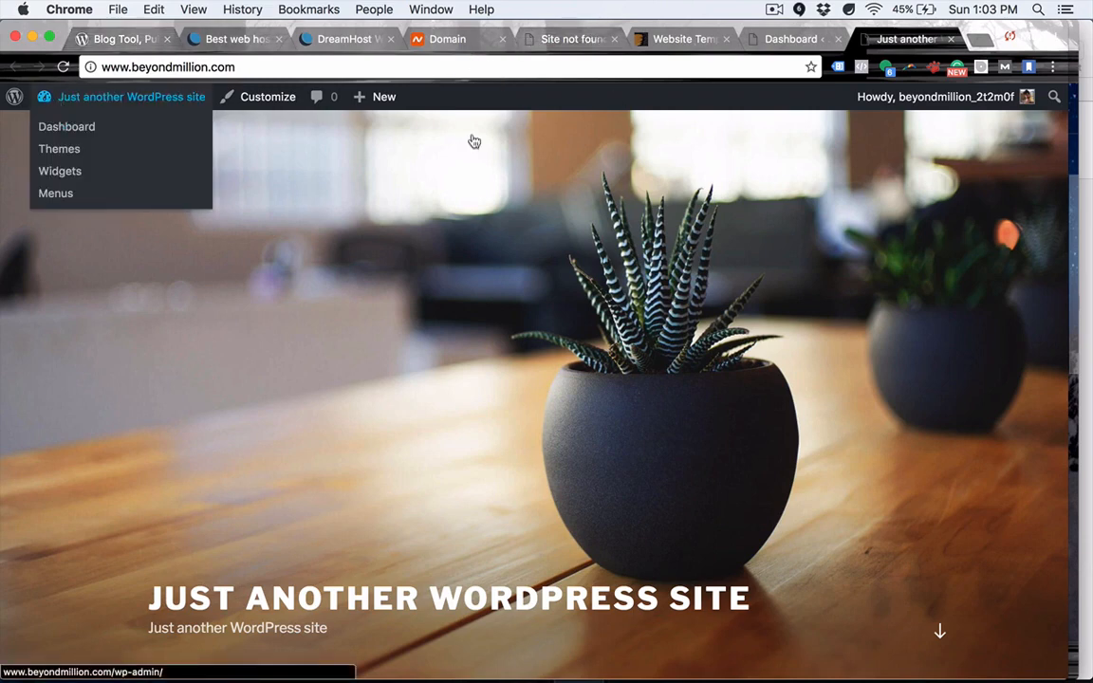
Open Appearance > Themes in the dashboard and scroll through the 14 installed themes.
{"action": "left_click", "coordinate": [804, 36]}
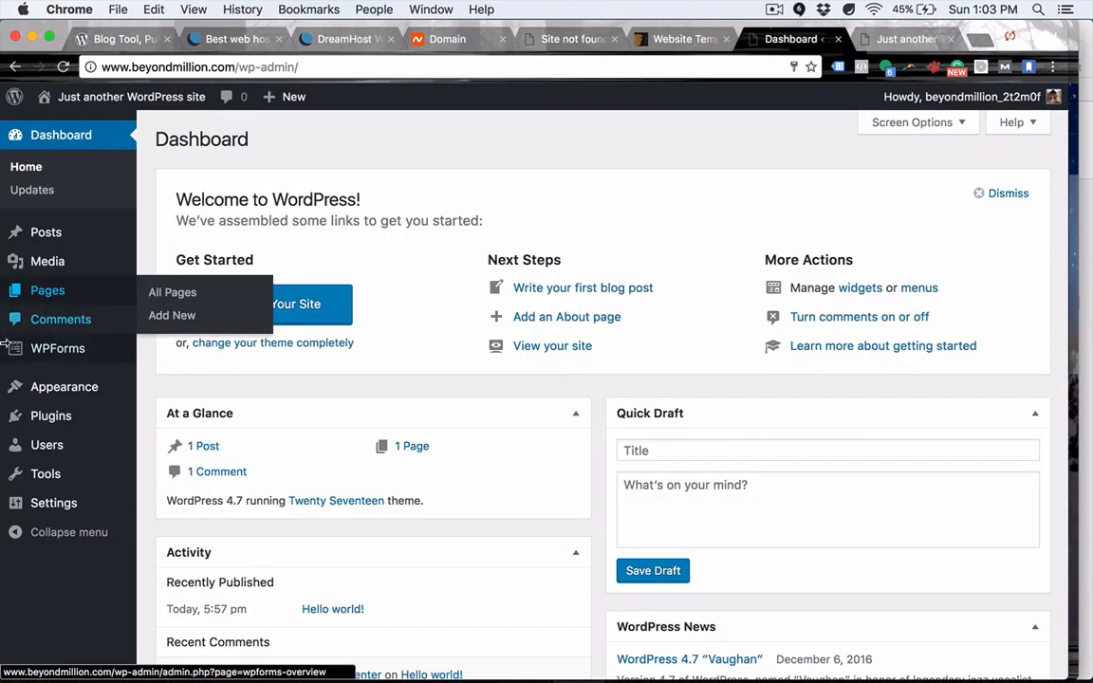
{"action": "mouse_move", "coordinate": [57, 387]}
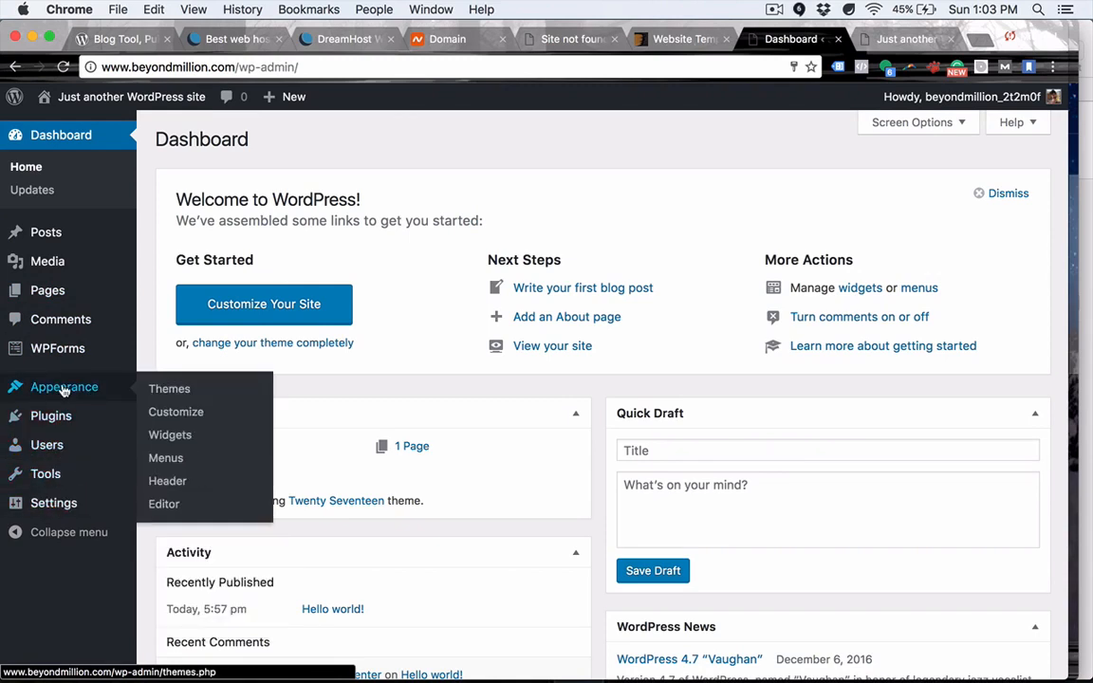
{"action": "left_click", "coordinate": [170, 390]}
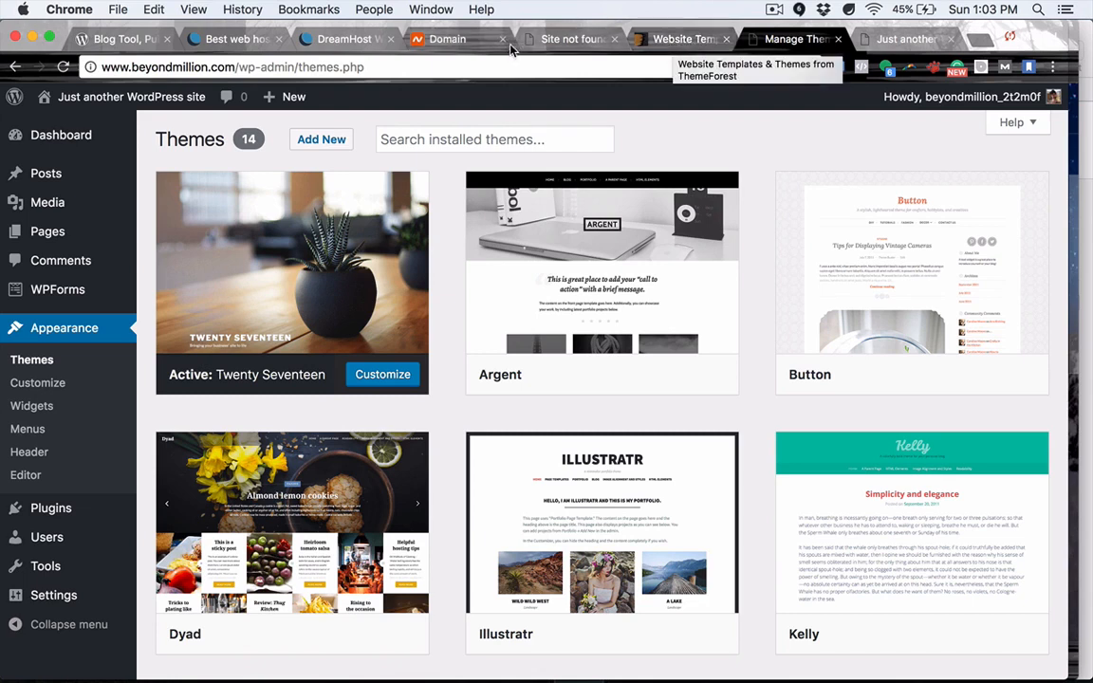
{"action": "left_click", "coordinate": [680, 43]}
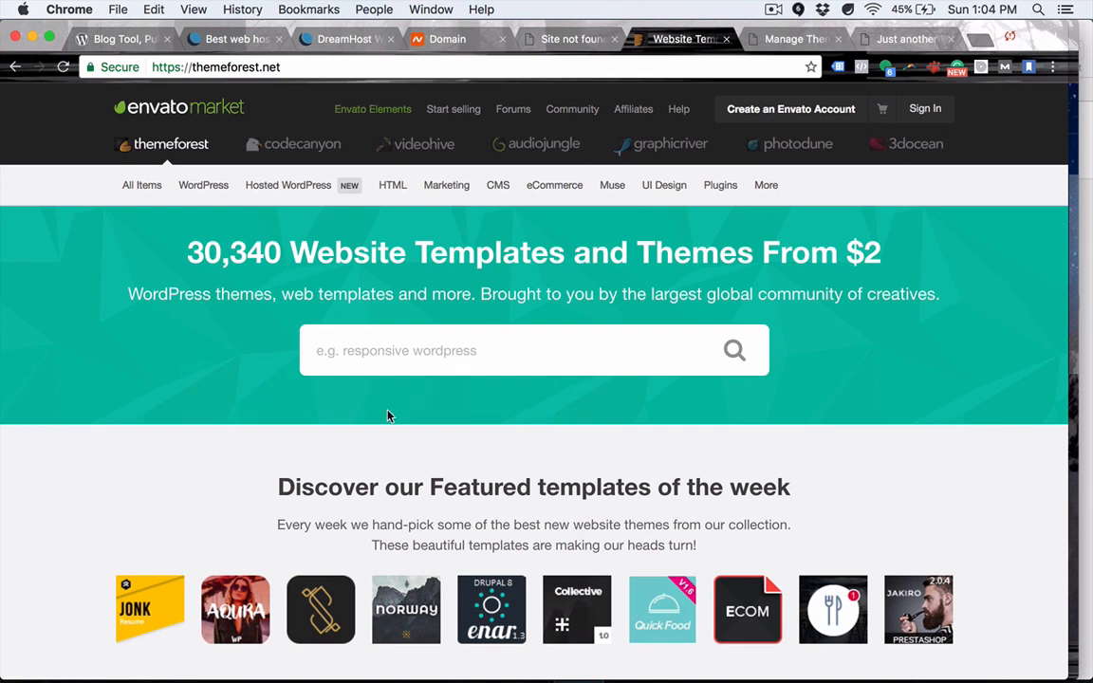
{"action": "left_click", "coordinate": [792, 42]}
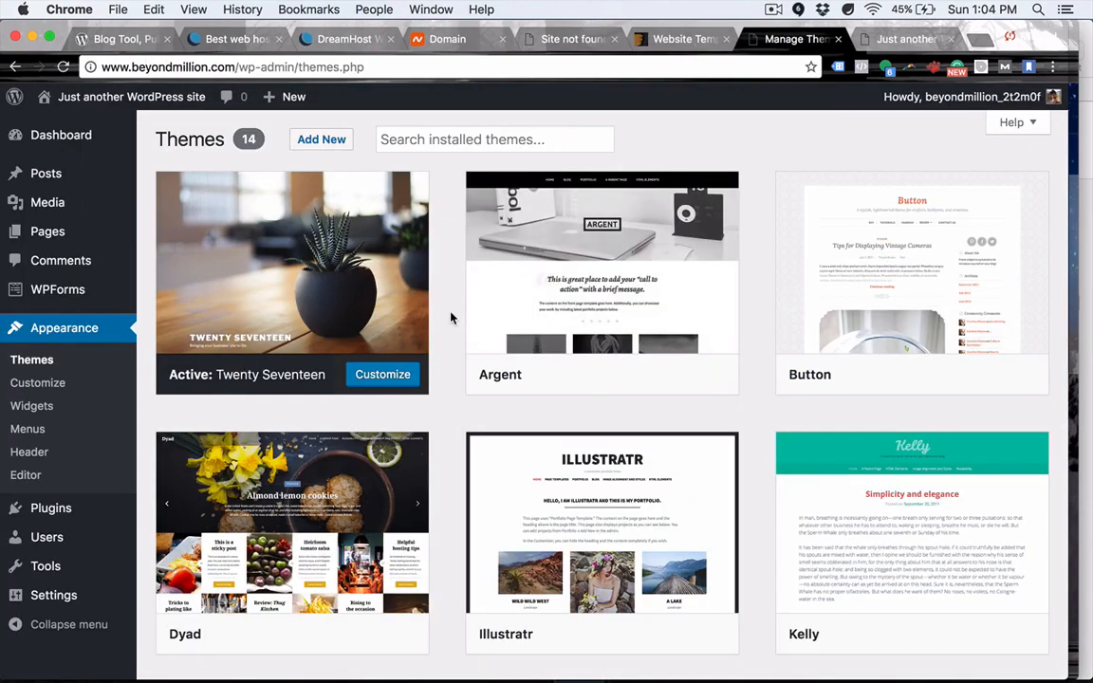
{"action": "scroll", "coordinate": [451, 317], "scroll_direction": "down", "scroll_amount": 5}
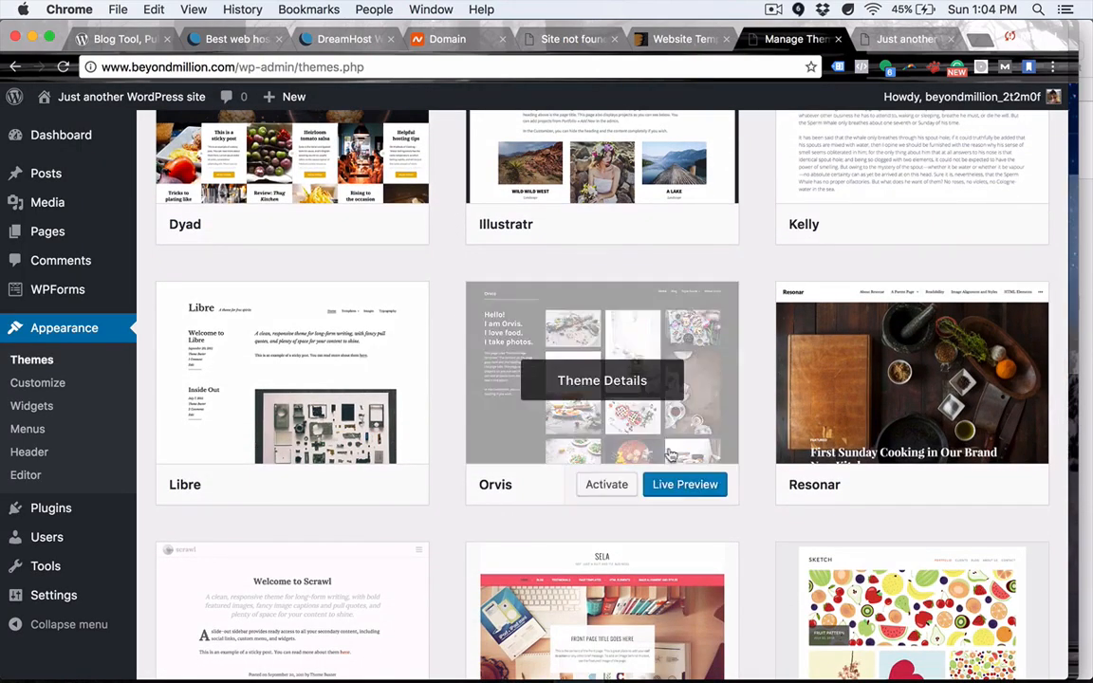
{"action": "scroll", "coordinate": [779, 493], "scroll_direction": "down", "scroll_amount": 3}
{"action": "scroll", "coordinate": [779, 497], "scroll_direction": "down", "scroll_amount": 2}
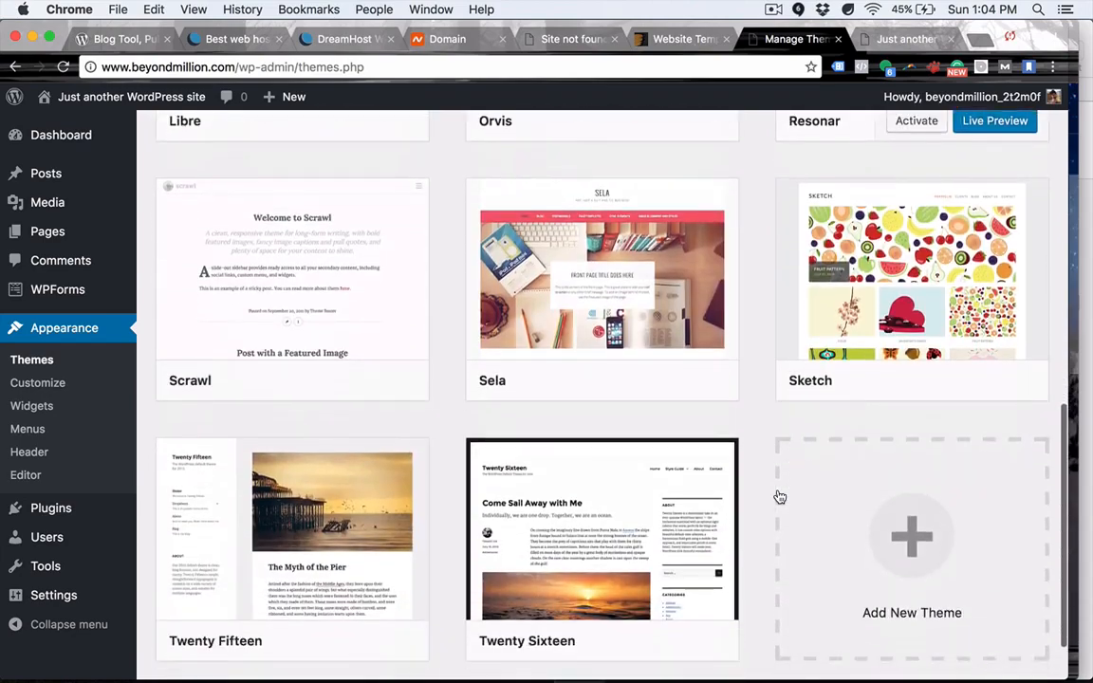
{"action": "scroll", "coordinate": [779, 497], "scroll_direction": "up", "scroll_amount": 10}
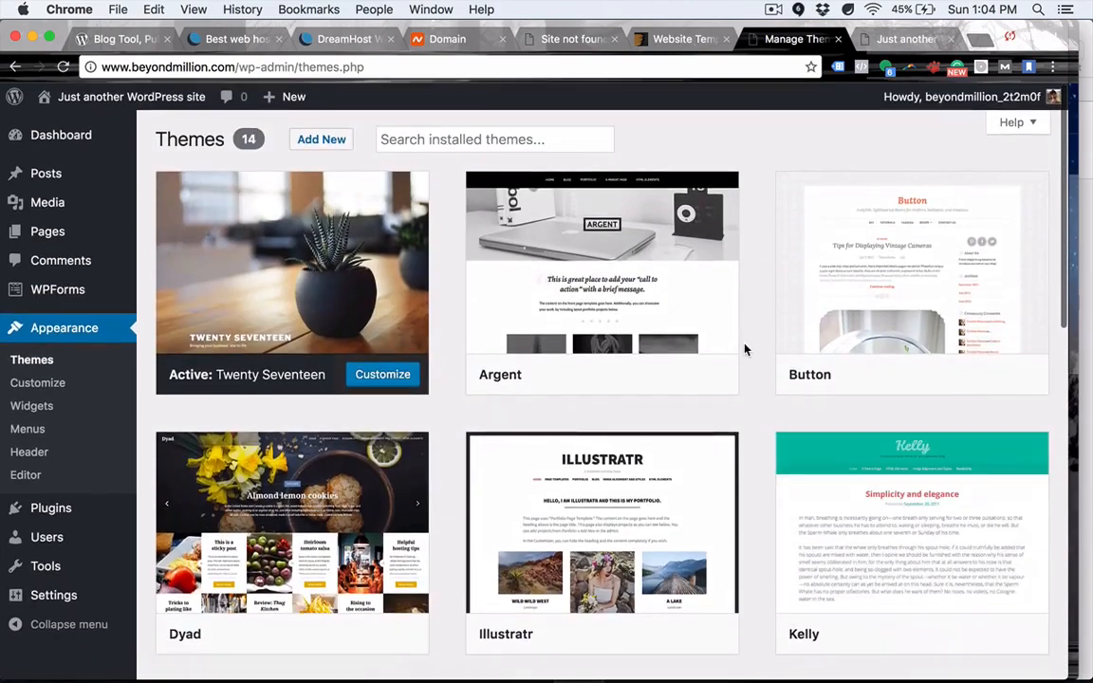
Search the ThemeForest template catalogue for agency templates by typing 'age'.
{"action": "left_click", "coordinate": [679, 39]}
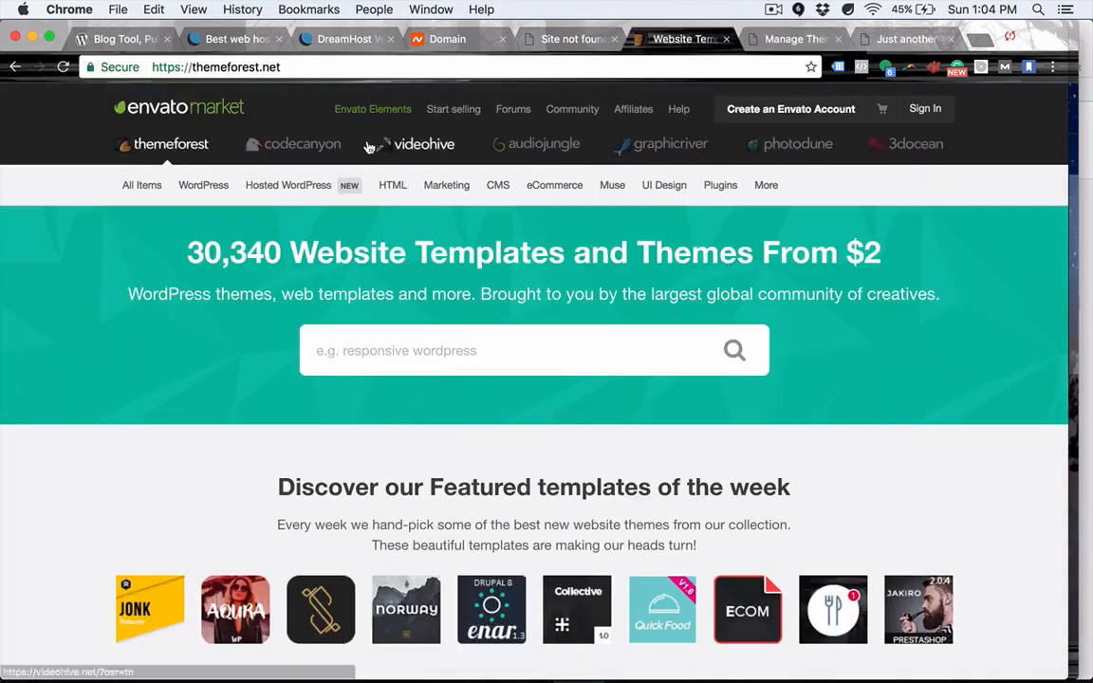
{"action": "left_click", "coordinate": [397, 360]}
{"action": "type", "text": "age"}
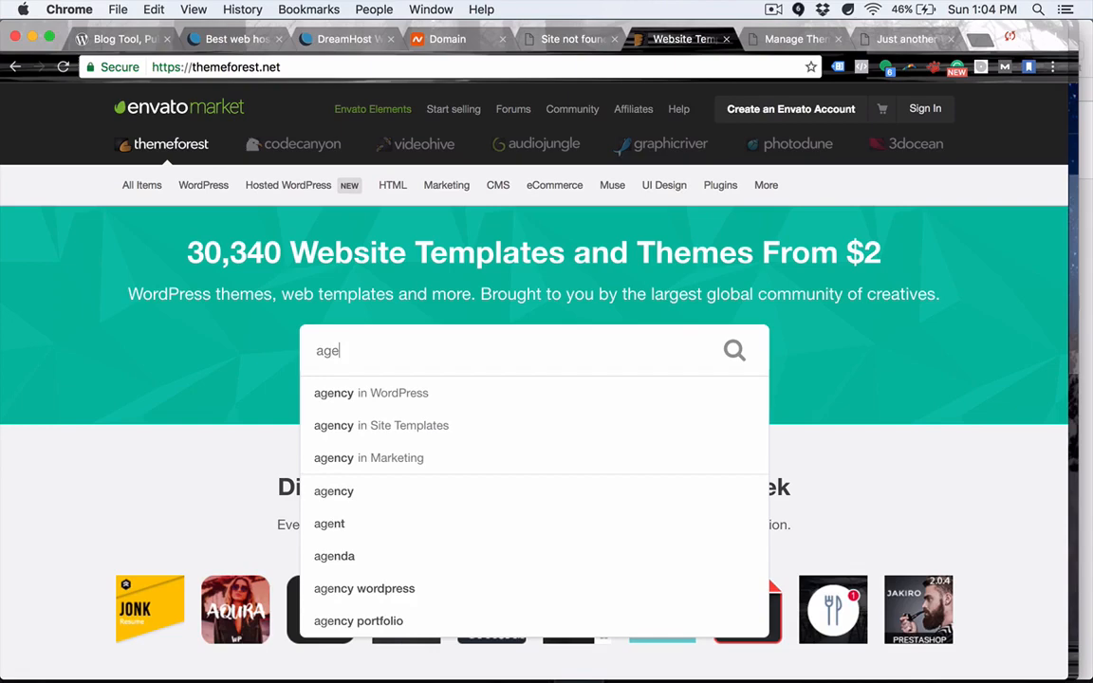
{"action": "left_click", "coordinate": [343, 493]}
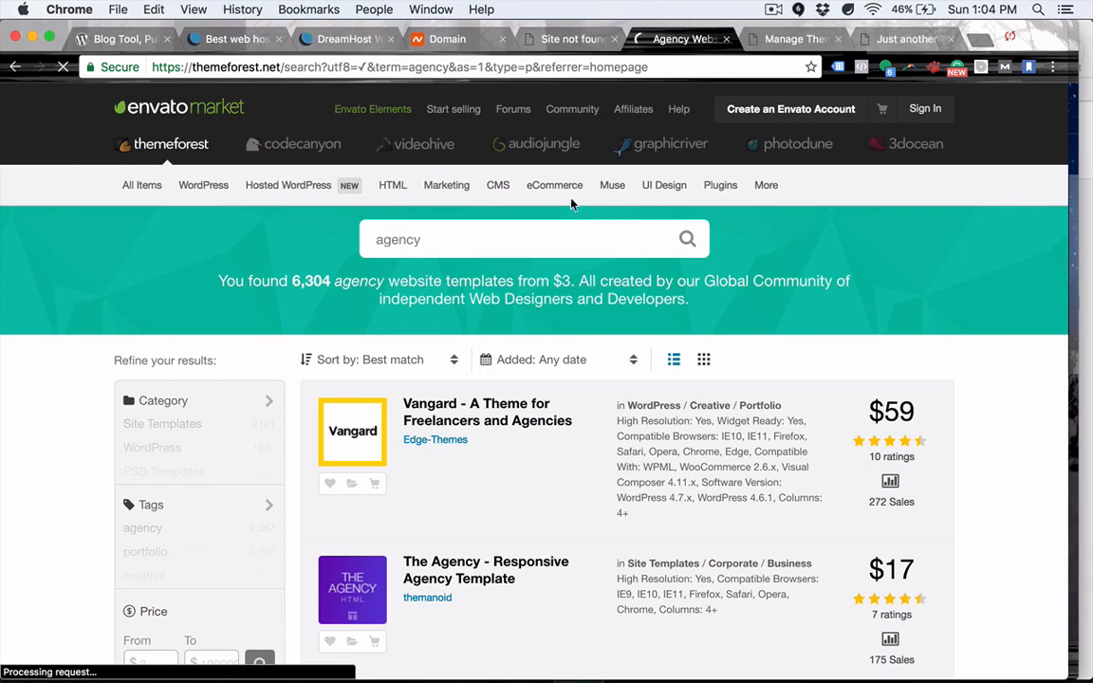
{"action": "left_click", "coordinate": [779, 42]}
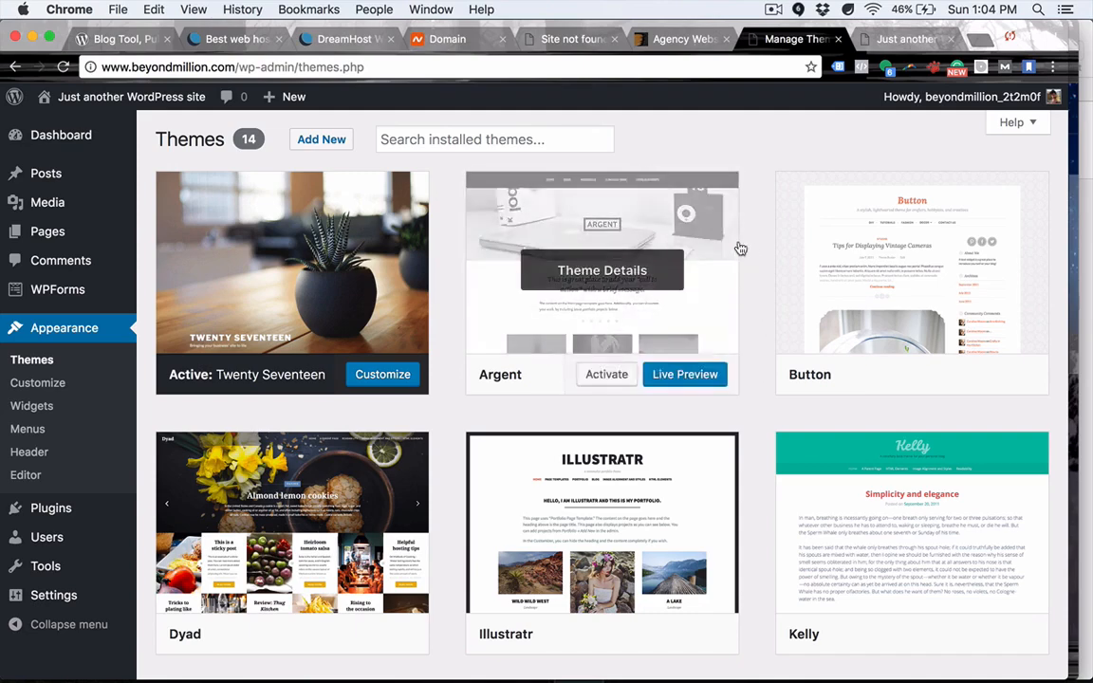
{"action": "scroll", "coordinate": [769, 272], "scroll_direction": "down", "scroll_amount": 5}
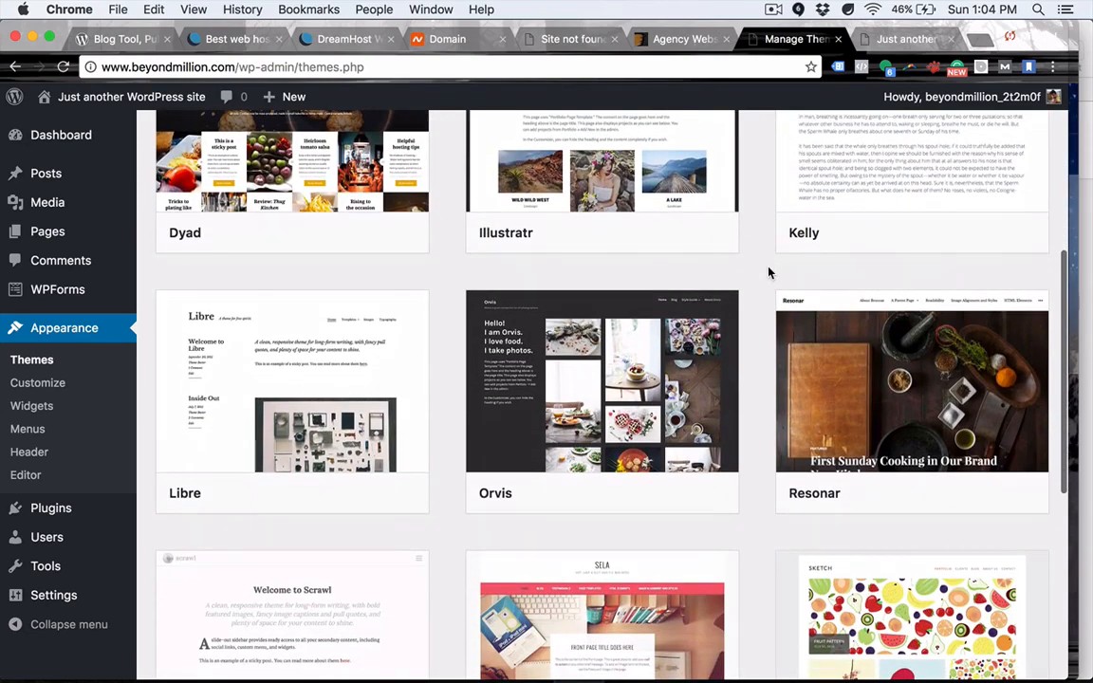
{"action": "scroll", "coordinate": [768, 273], "scroll_direction": "up", "scroll_amount": 5}
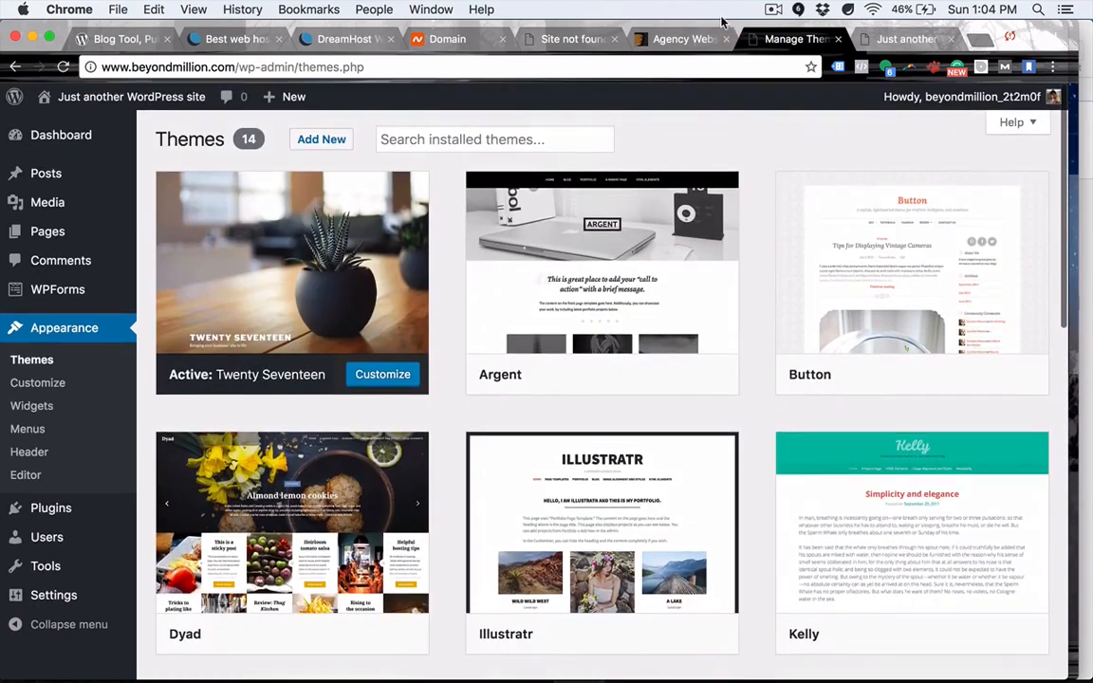
Scroll the agency results down to the Relax listing and select its $12 price.
{"action": "left_click", "coordinate": [675, 39]}
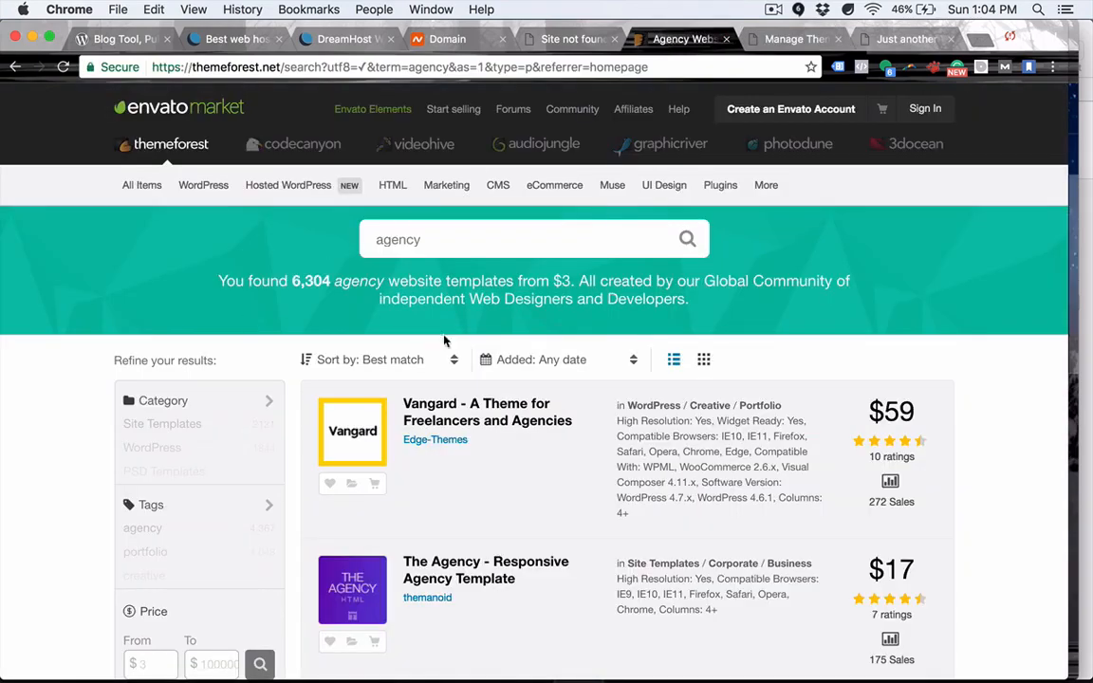
{"action": "scroll", "coordinate": [935, 444], "scroll_direction": "down", "scroll_amount": 3}
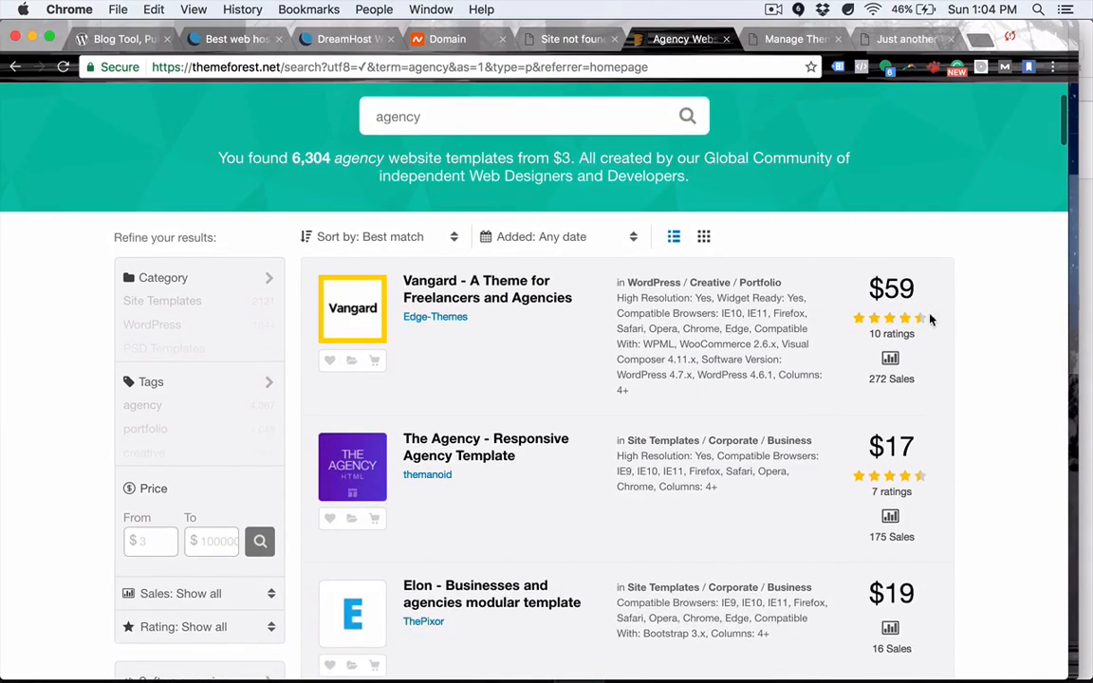
{"action": "scroll", "coordinate": [976, 378], "scroll_direction": "down", "scroll_amount": 3}
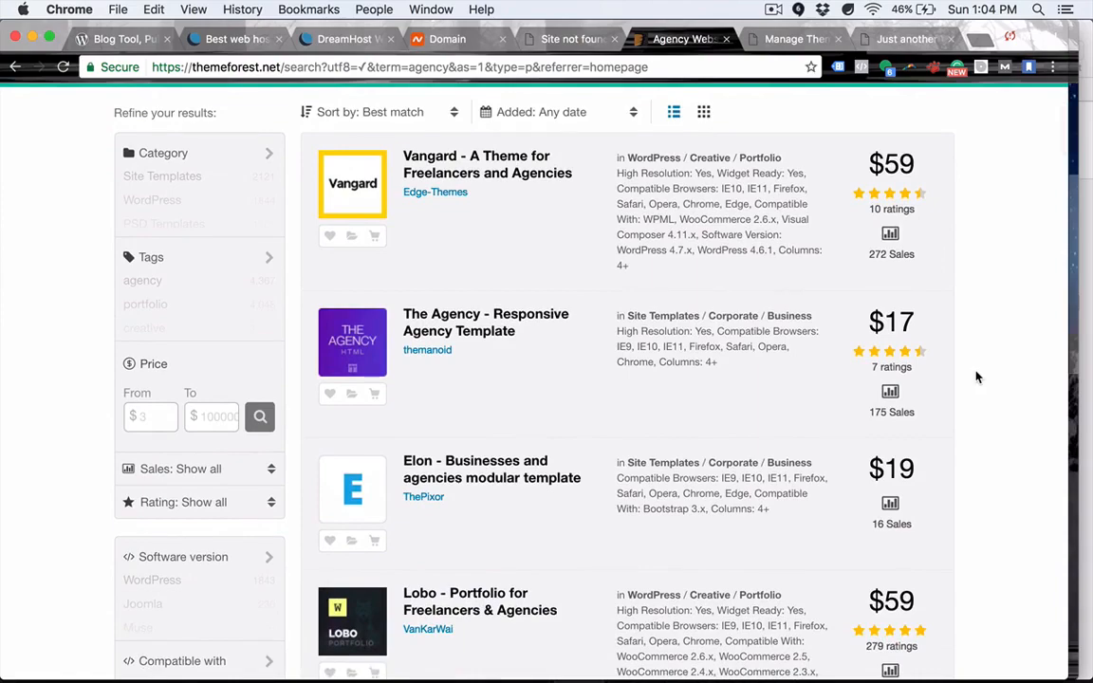
{"action": "scroll", "coordinate": [531, 238], "scroll_direction": "down", "scroll_amount": 10}
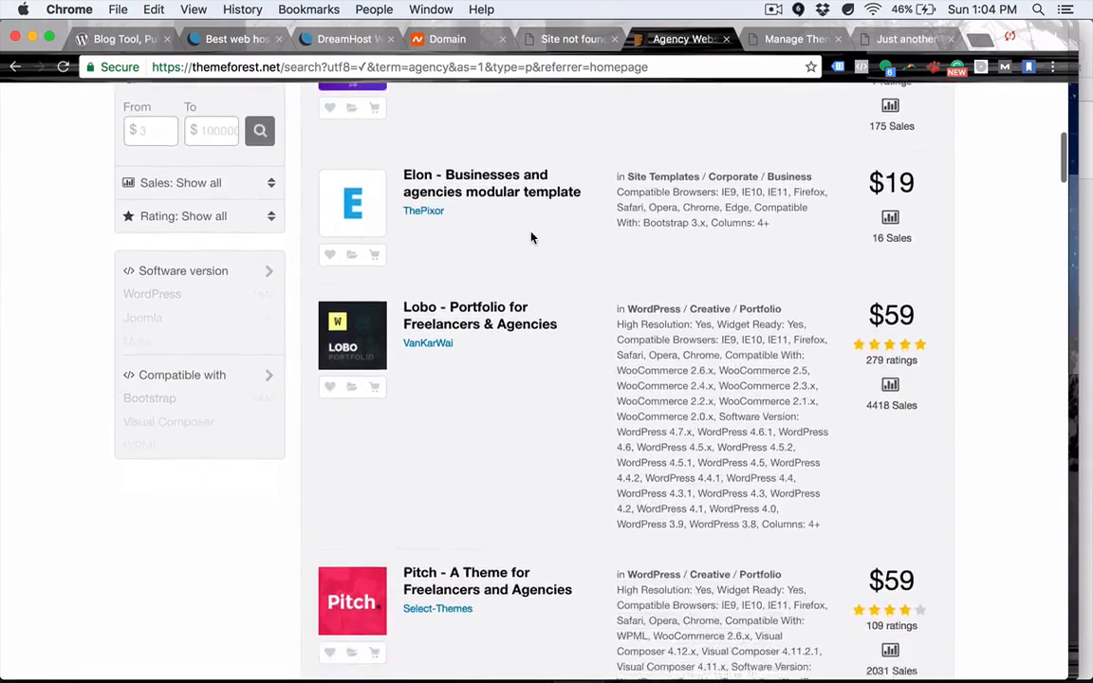
{"action": "scroll", "coordinate": [531, 238], "scroll_direction": "down", "scroll_amount": 10}
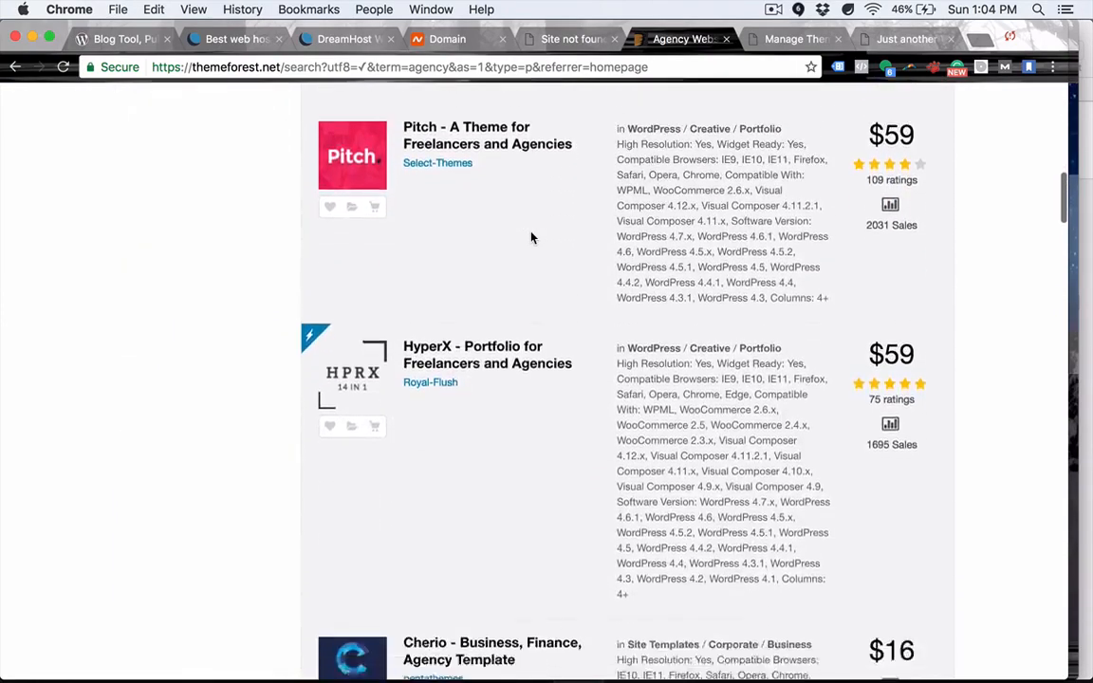
{"action": "scroll", "coordinate": [532, 237], "scroll_direction": "down", "scroll_amount": 3}
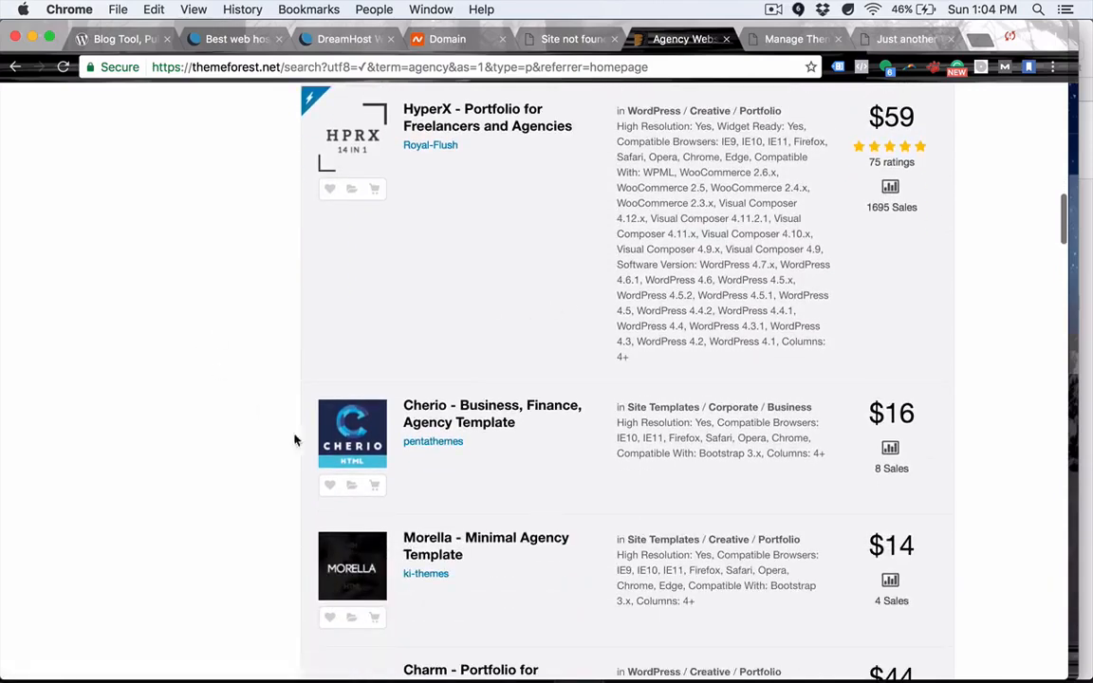
{"action": "scroll", "coordinate": [256, 537], "scroll_direction": "down", "scroll_amount": 4}
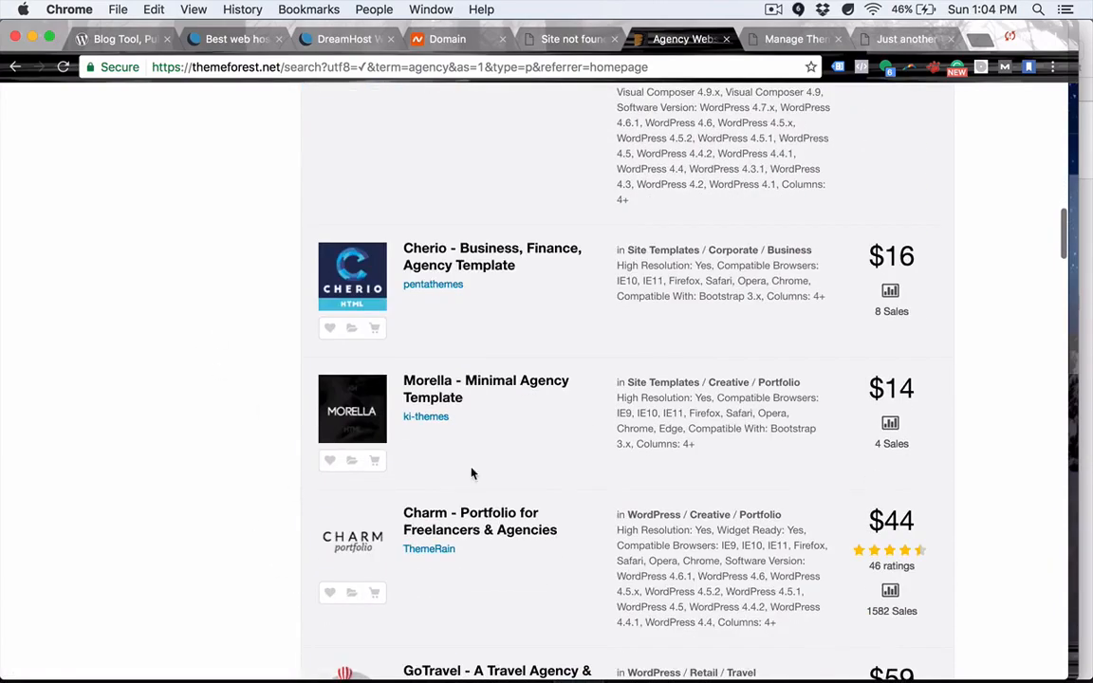
{"action": "scroll", "coordinate": [268, 434], "scroll_direction": "down", "scroll_amount": 11}
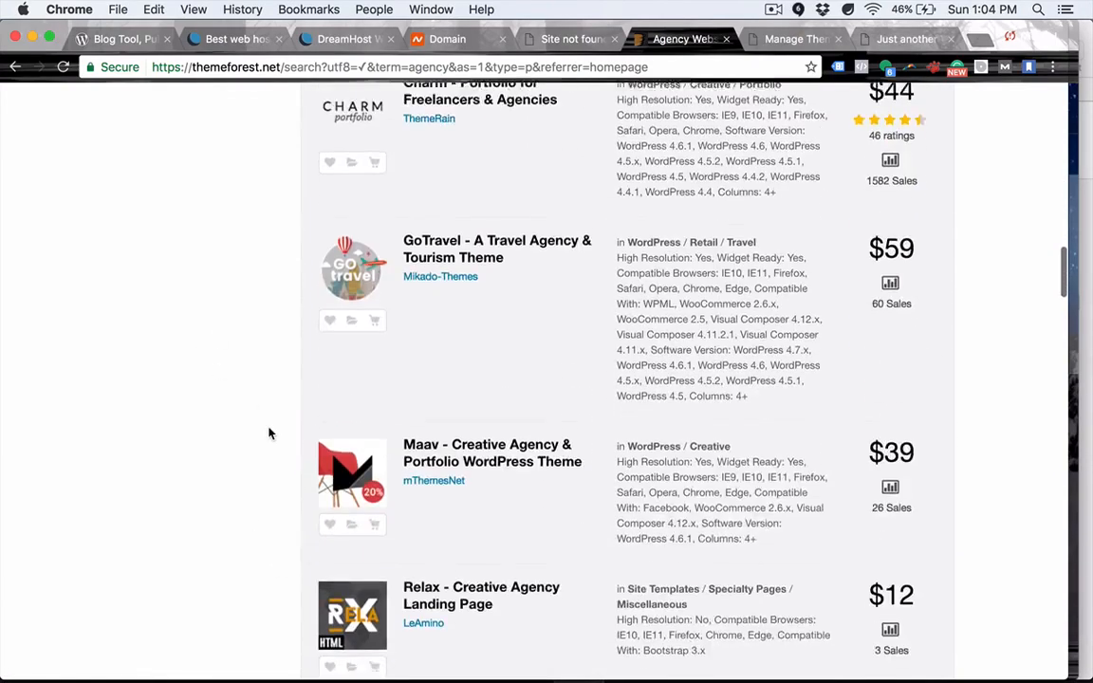
{"action": "scroll", "coordinate": [269, 434], "scroll_direction": "down", "scroll_amount": 3}
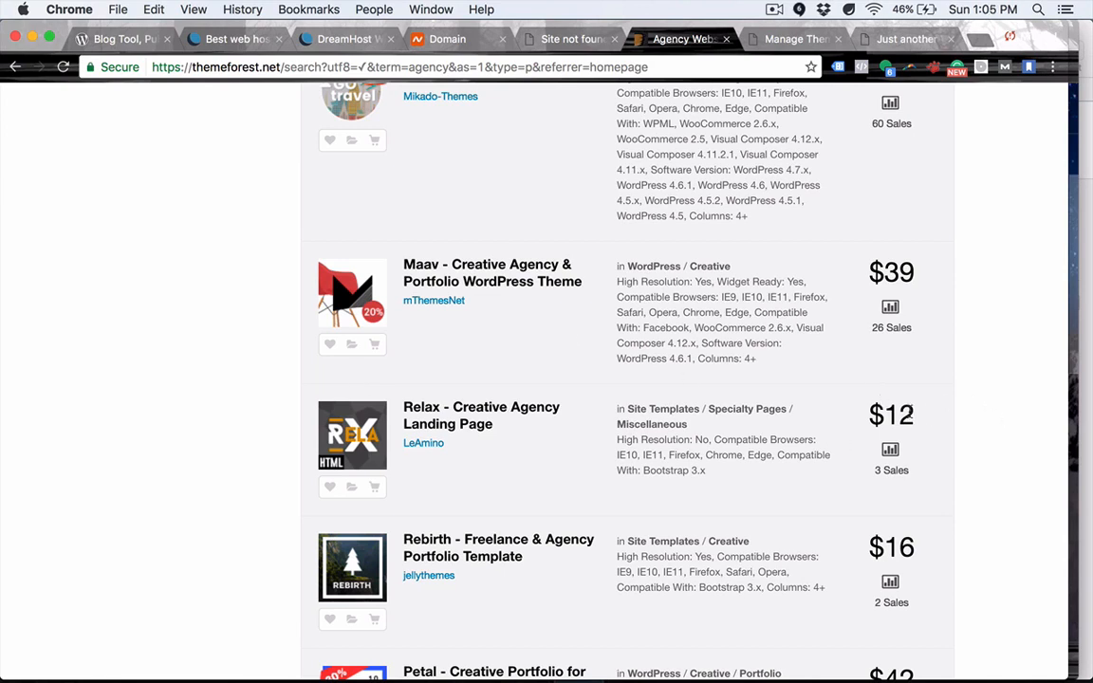
{"action": "double_click", "coordinate": [897, 415]}
Open the Relax - Creative Agency Landing Page item on ThemeForest.
{"action": "left_click", "coordinate": [456, 409]}
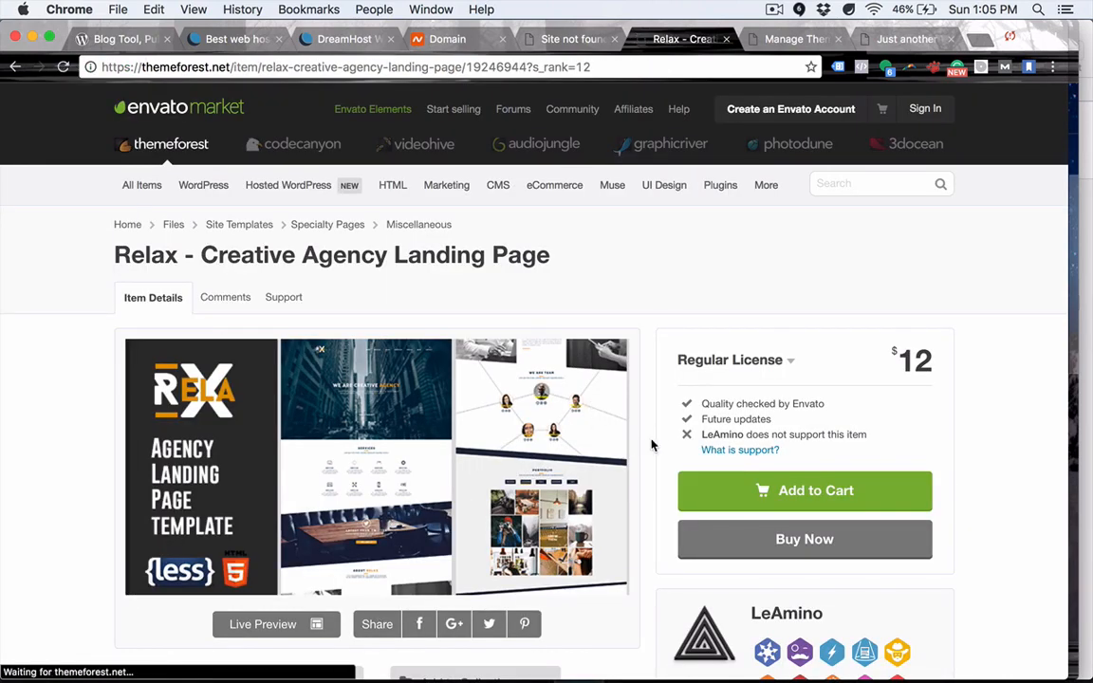
{"action": "scroll", "coordinate": [651, 445], "scroll_direction": "down", "scroll_amount": 3}
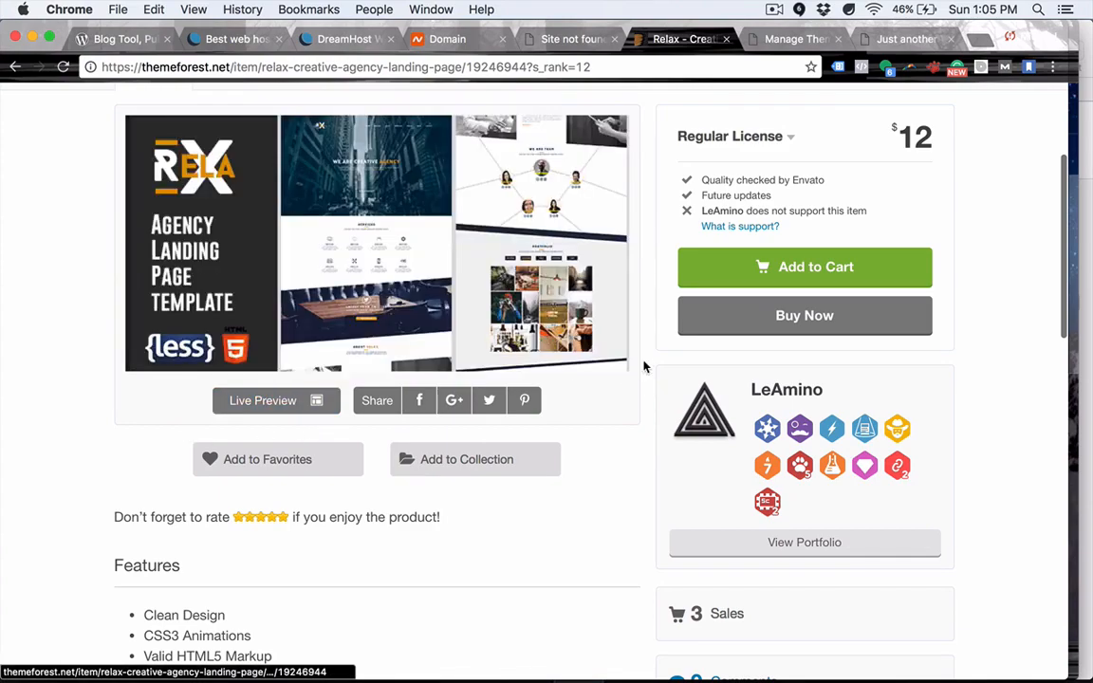
{"action": "scroll", "coordinate": [645, 353], "scroll_direction": "up", "scroll_amount": 3}
{"action": "scroll", "coordinate": [645, 351], "scroll_direction": "down", "scroll_amount": 4}
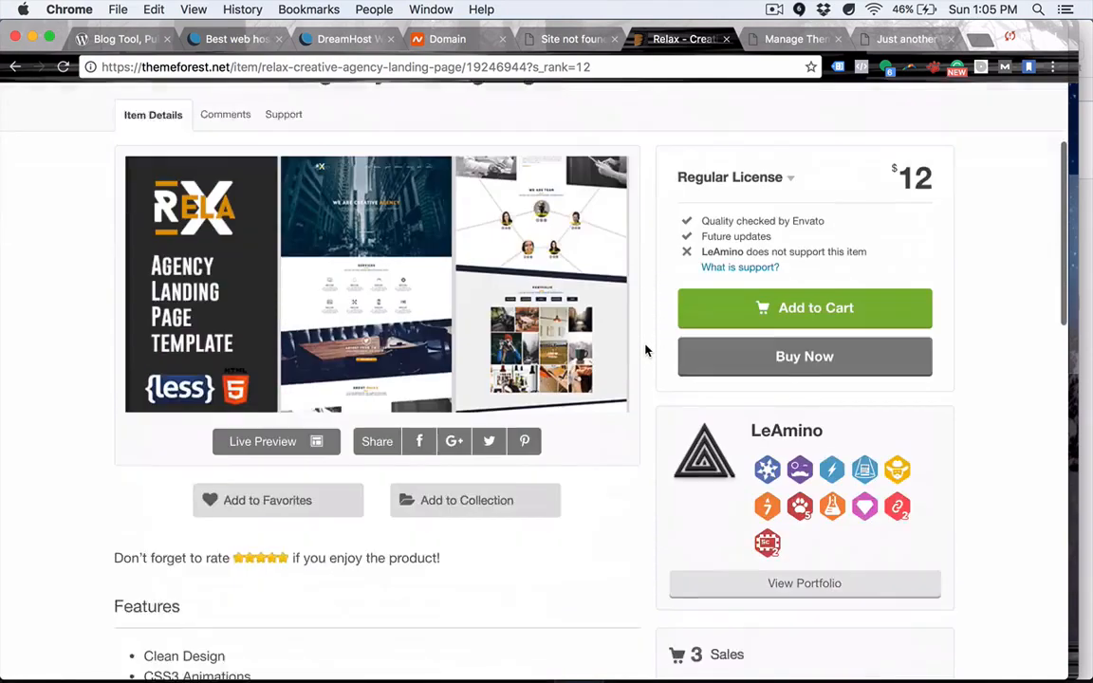
Scroll the Relax live preview down to the footer and back to the top.
{"action": "left_click", "coordinate": [269, 309]}
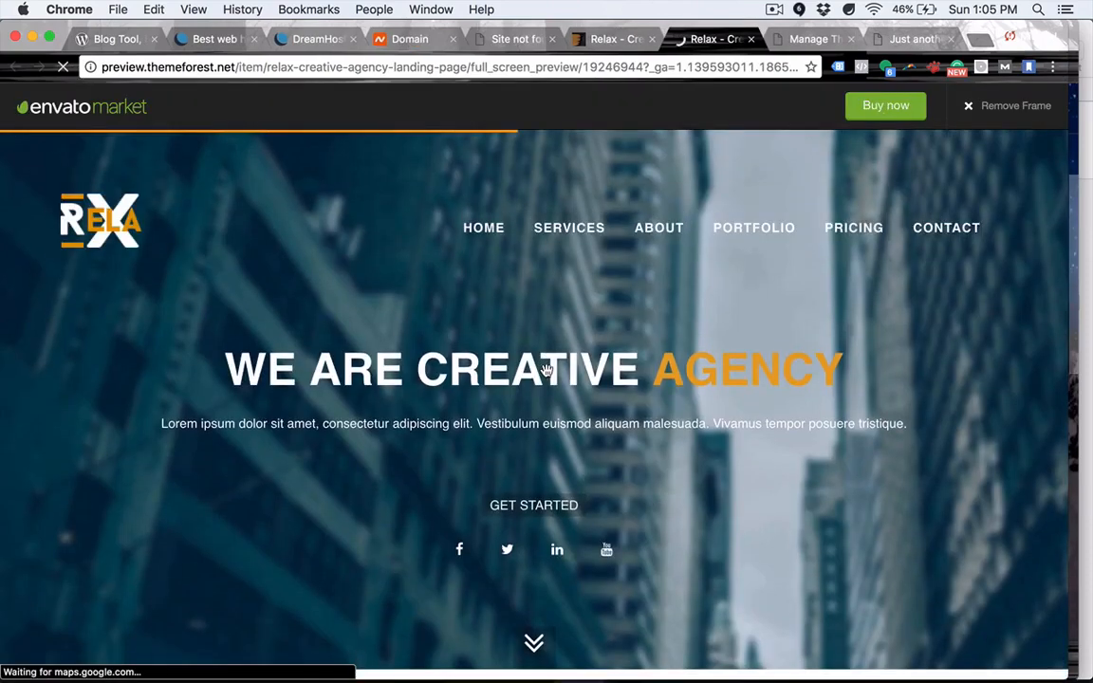
{"action": "scroll", "coordinate": [457, 246], "scroll_direction": "down", "scroll_amount": 10}
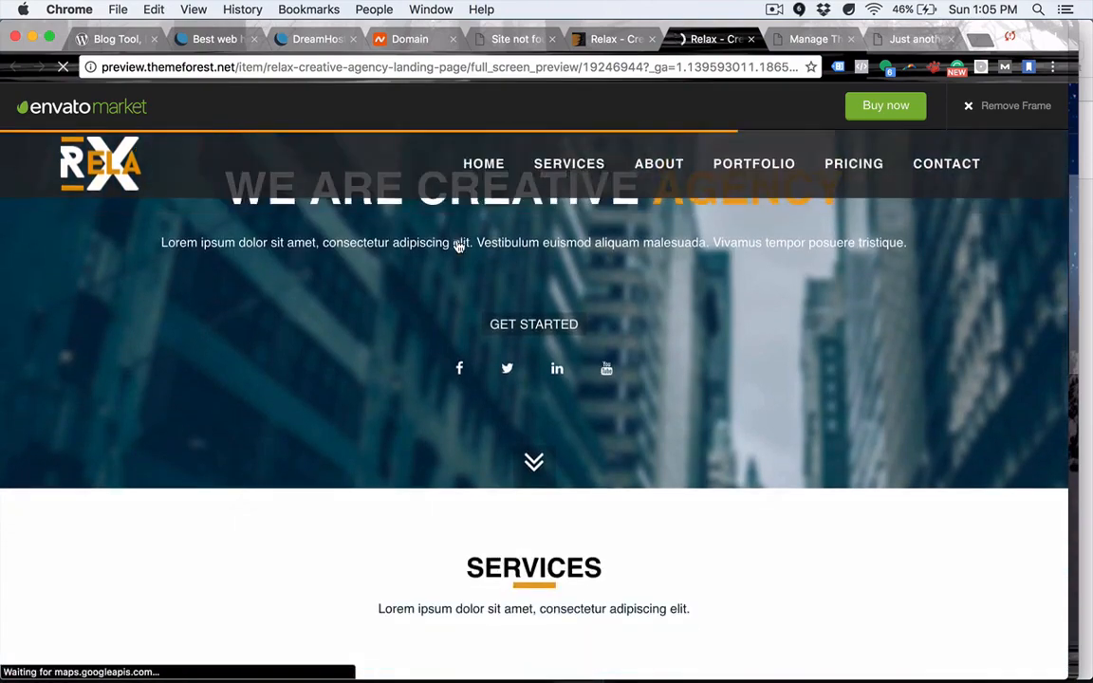
{"action": "scroll", "coordinate": [456, 240], "scroll_direction": "down", "scroll_amount": 10}
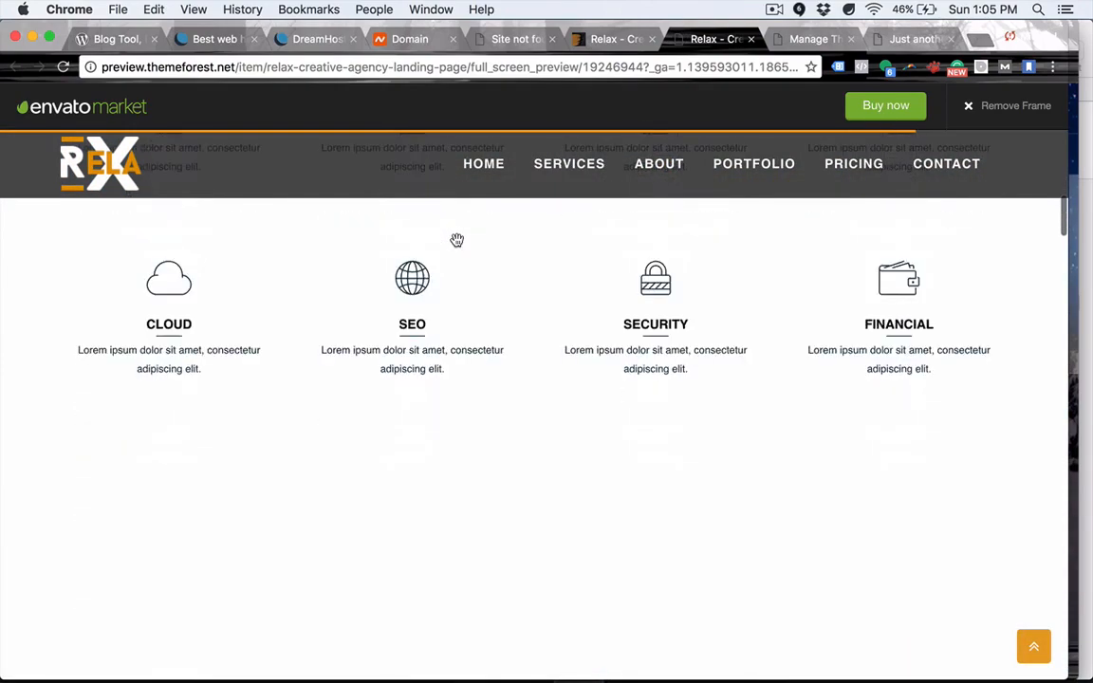
{"action": "scroll", "coordinate": [456, 240], "scroll_direction": "down", "scroll_amount": 10}
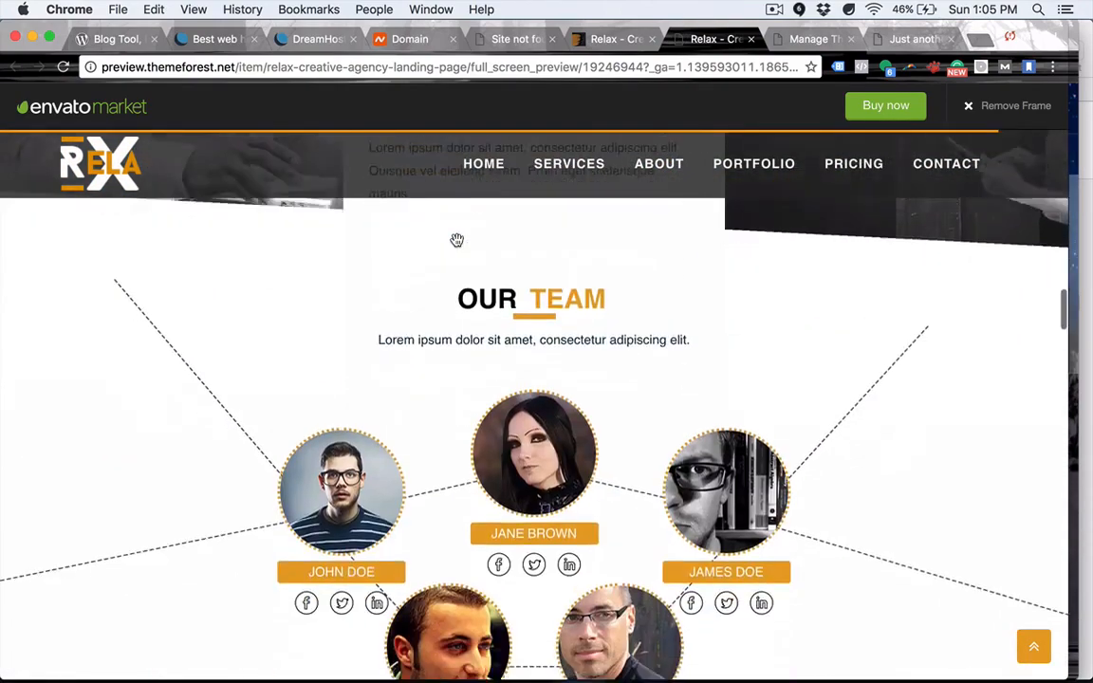
{"action": "scroll", "coordinate": [456, 240], "scroll_direction": "down", "scroll_amount": 10}
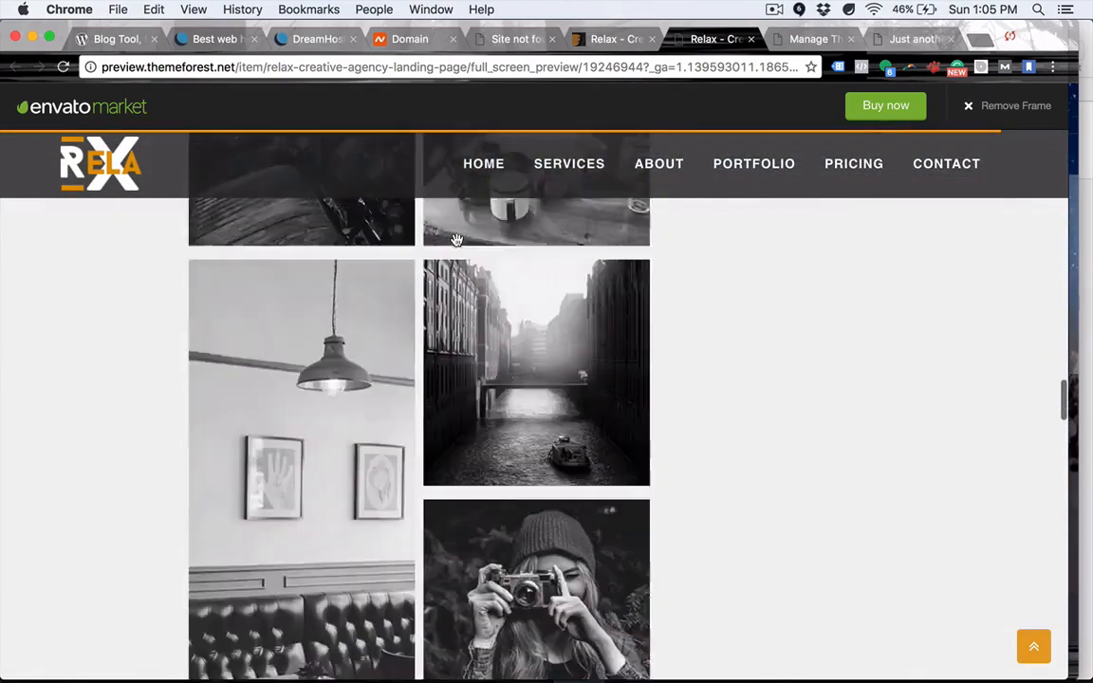
{"action": "scroll", "coordinate": [457, 255], "scroll_direction": "down", "scroll_amount": 15}
{"action": "scroll", "coordinate": [456, 255], "scroll_direction": "up", "scroll_amount": 12}
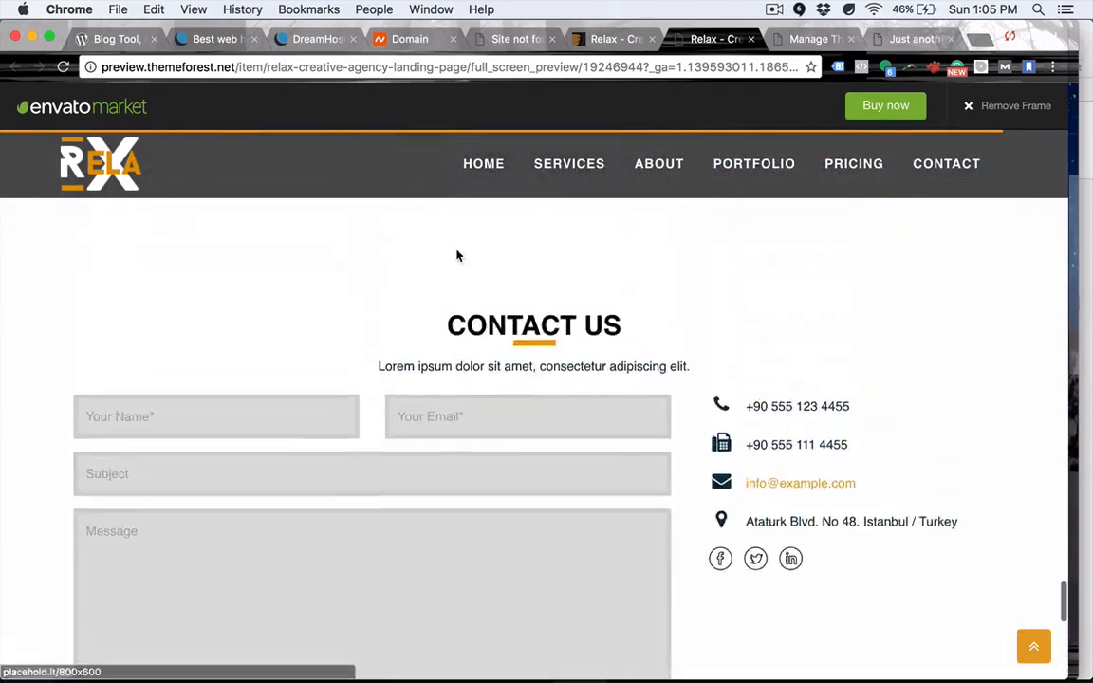
{"action": "scroll", "coordinate": [456, 255], "scroll_direction": "down", "scroll_amount": 12}
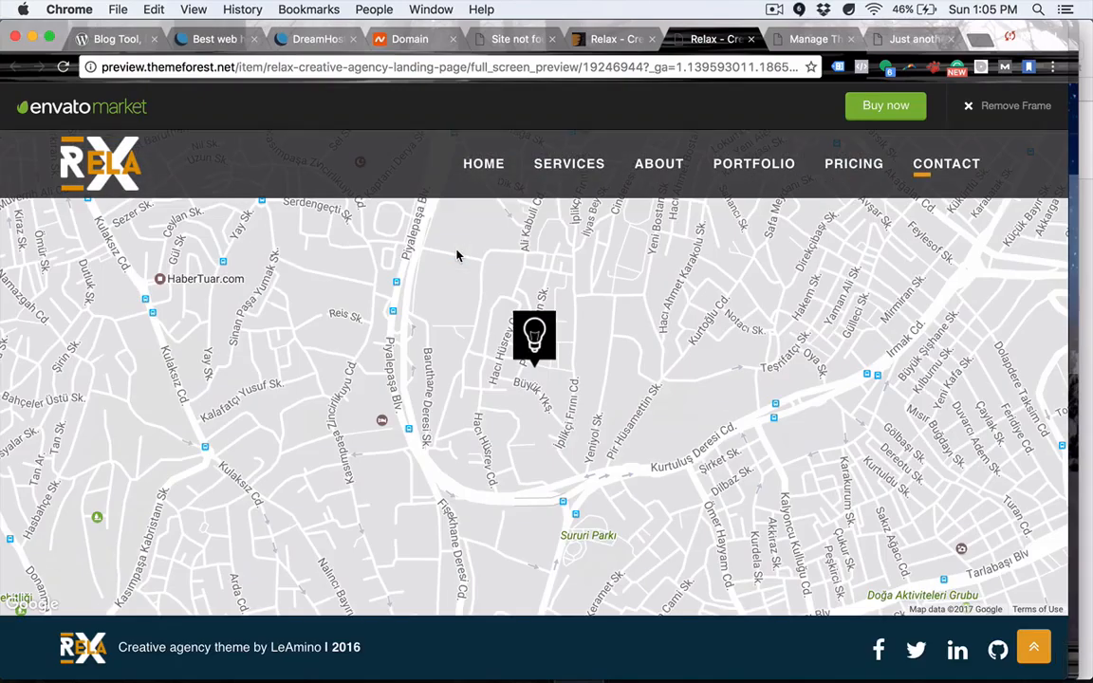
{"action": "scroll", "coordinate": [456, 255], "scroll_direction": "up", "scroll_amount": 15}
{"action": "scroll", "coordinate": [456, 256], "scroll_direction": "up", "scroll_amount": 15}
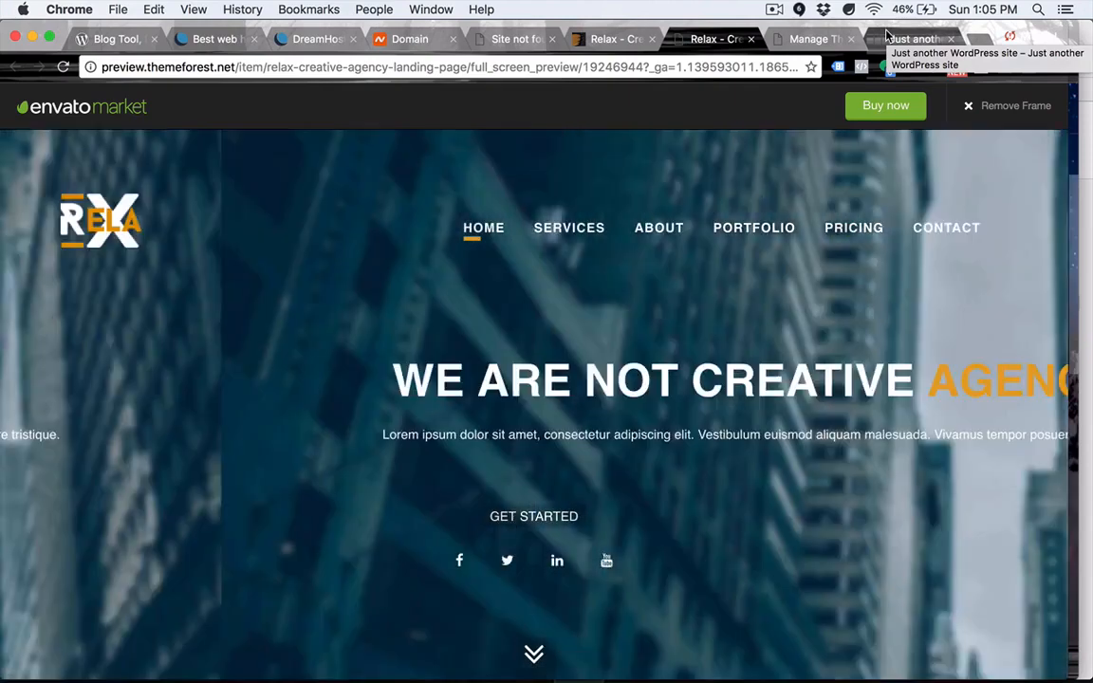
{"action": "left_click", "coordinate": [887, 38]}
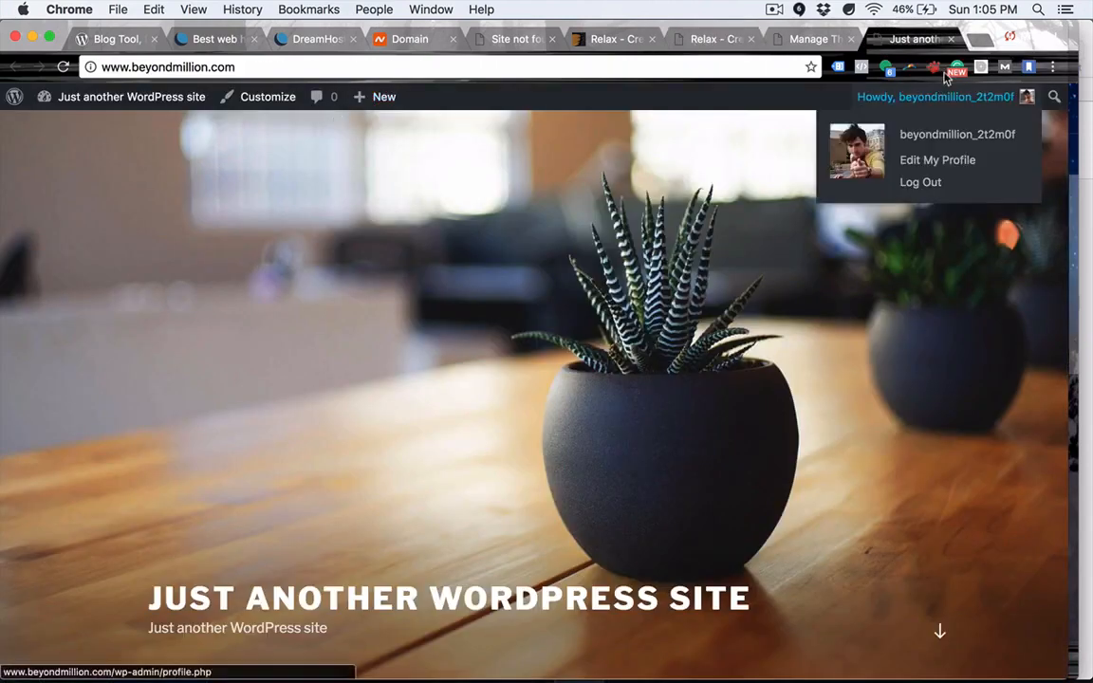
Close the 'Just another WordPress site' front-page tab with Cmd+W.
{"action": "key", "text": "super+w"}
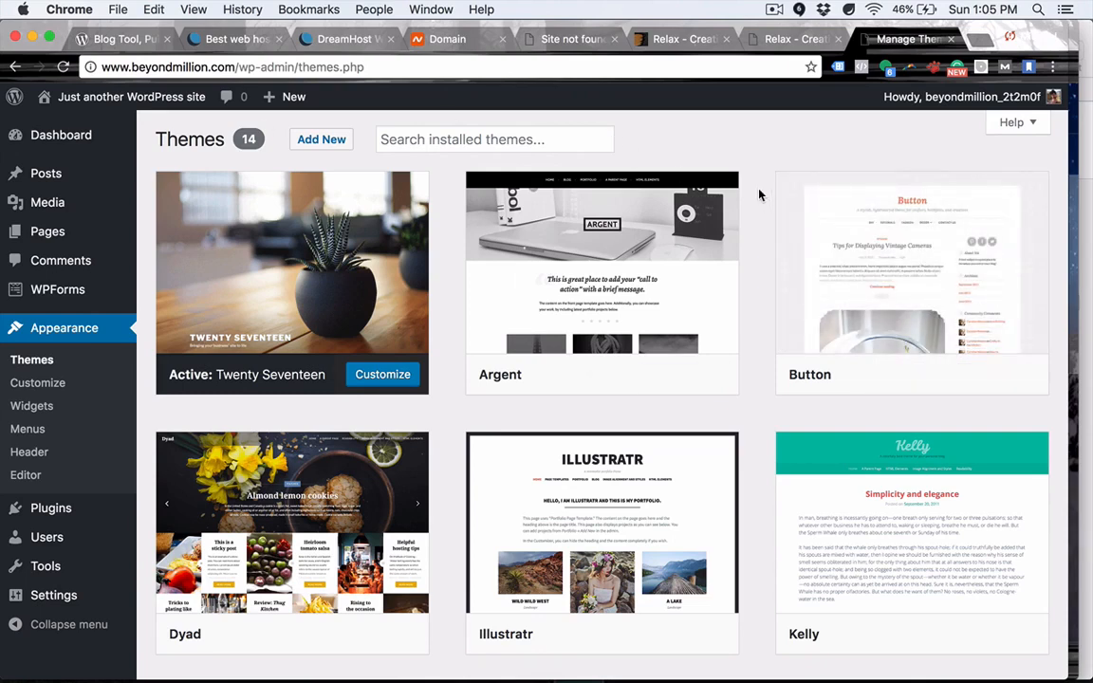
Revisit the Relax item page and highlight its $12 price, then return to the Namecheap and DreamHost tabs.
{"action": "left_click", "coordinate": [669, 39]}
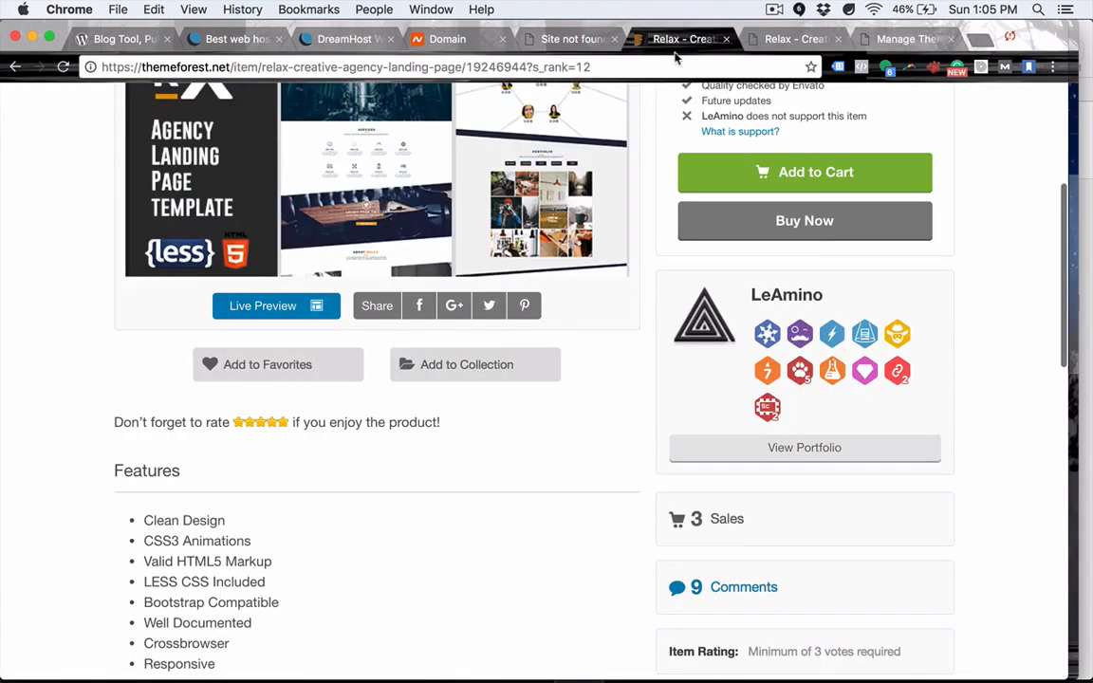
{"action": "scroll", "coordinate": [666, 294], "scroll_direction": "down", "scroll_amount": 1}
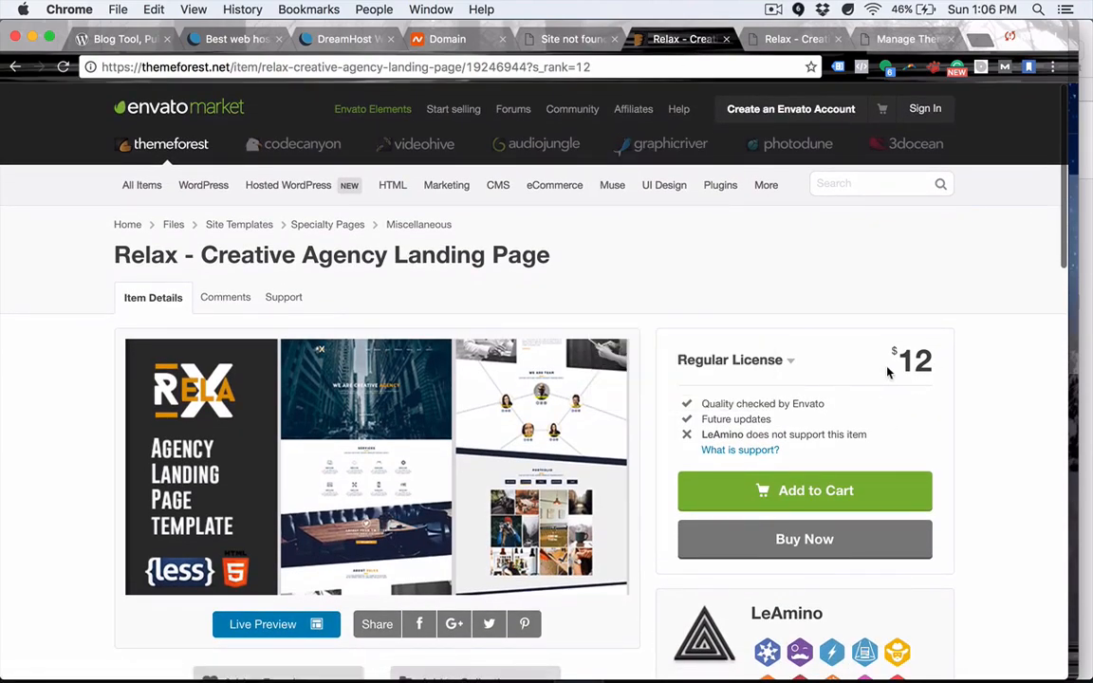
{"action": "left_click_drag", "start_coordinate": [893, 361], "coordinate": [971, 373]}
{"action": "left_click", "coordinate": [972, 372]}
{"action": "left_click_drag", "start_coordinate": [888, 365], "coordinate": [922, 361]}
{"action": "left_click", "coordinate": [921, 356]}
{"action": "left_click", "coordinate": [969, 372]}
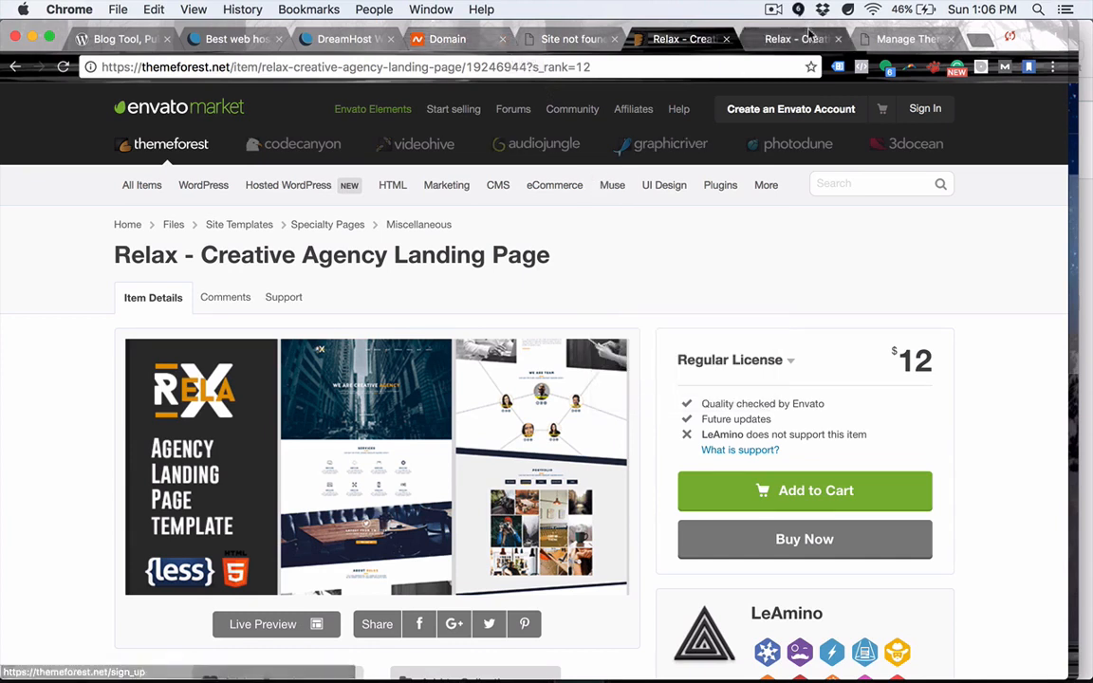
{"action": "left_click", "coordinate": [469, 41]}
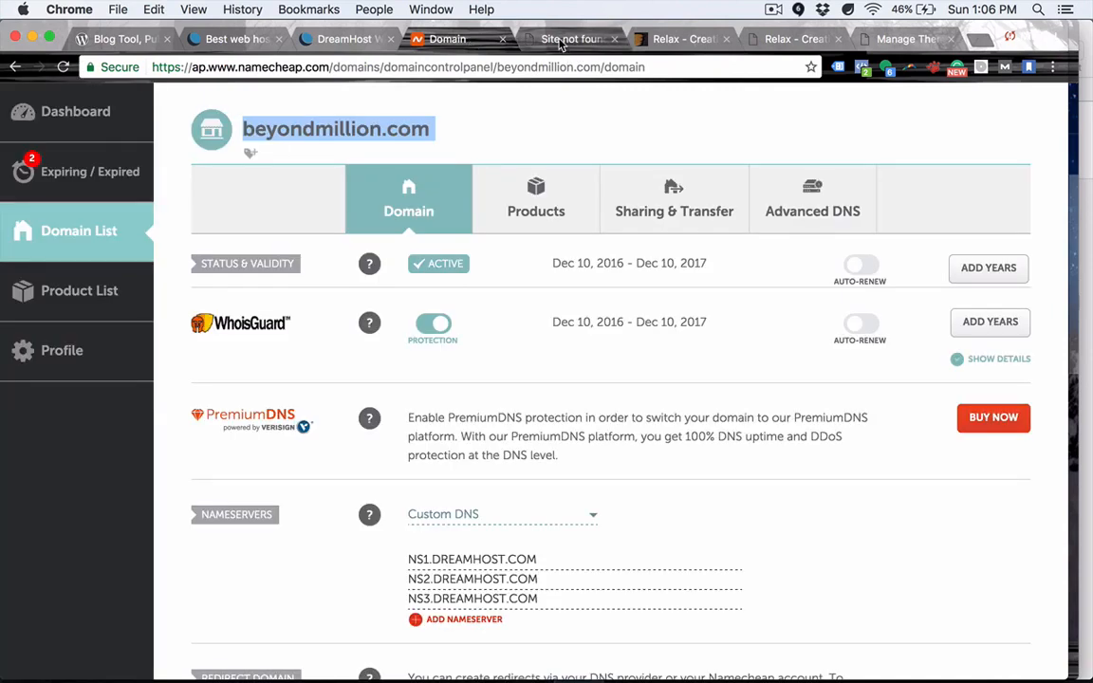
{"action": "left_click", "coordinate": [566, 40]}
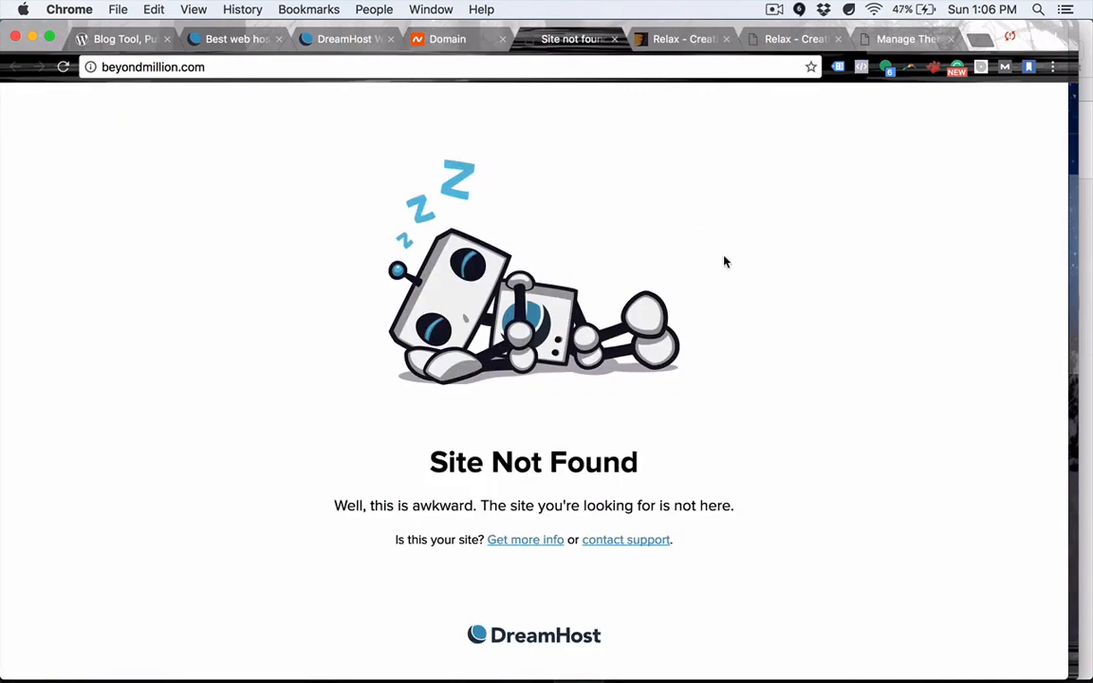